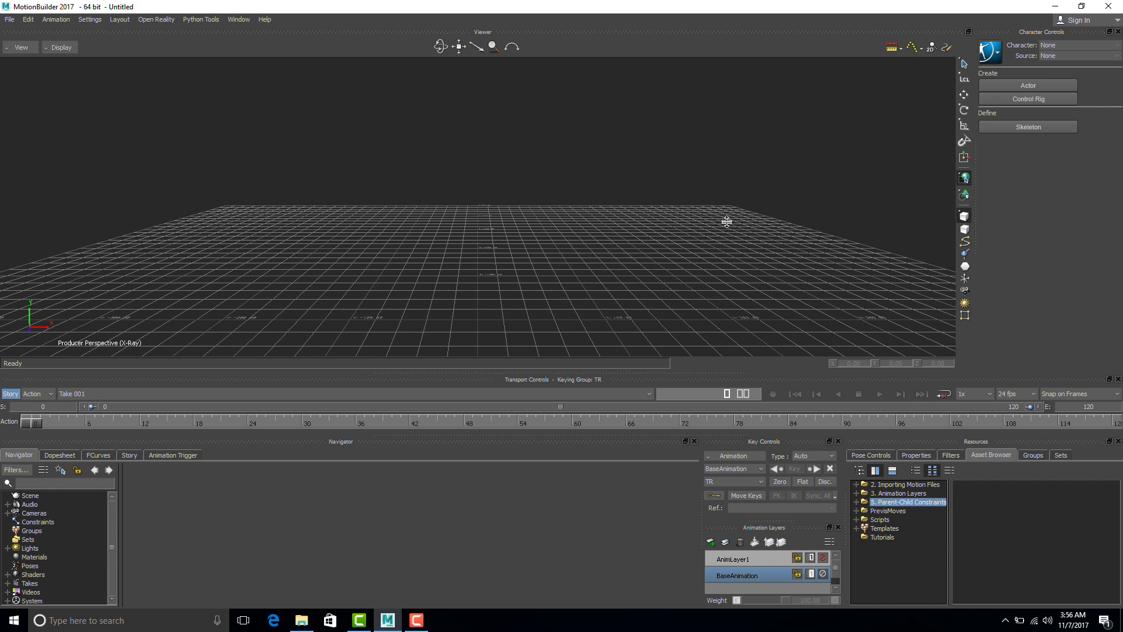
Step: Open the t-pose_2 character from the 5. Parent-Child Constraints folder with no animation
{"action": "left_click", "coordinate": [856, 502]}
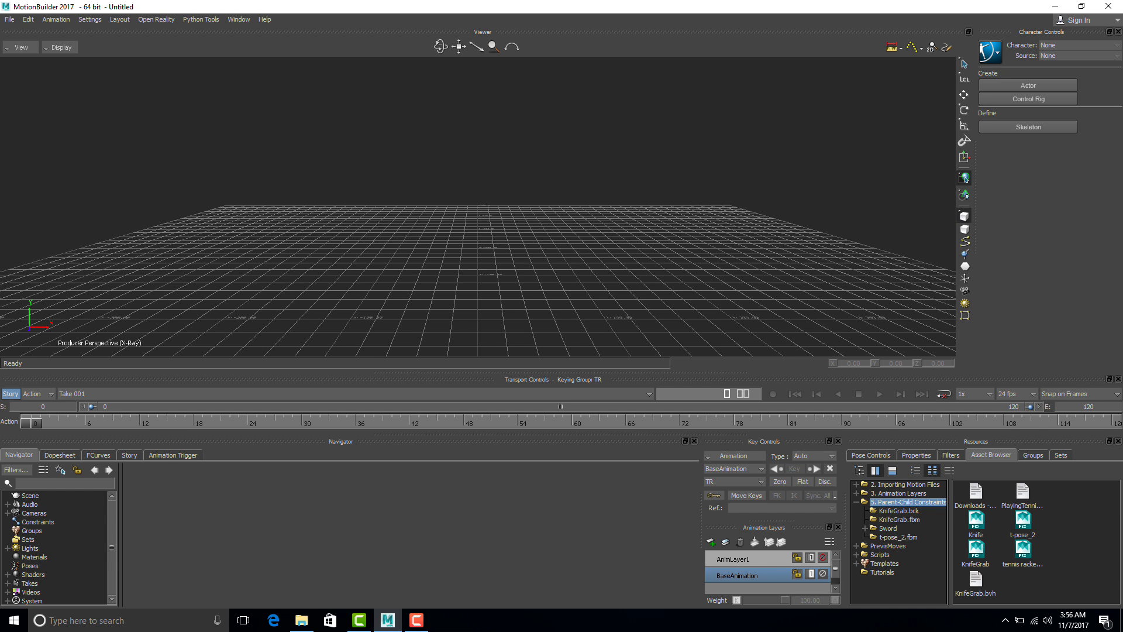
{"action": "left_click_drag", "start_coordinate": [1023, 529], "coordinate": [675, 307]}
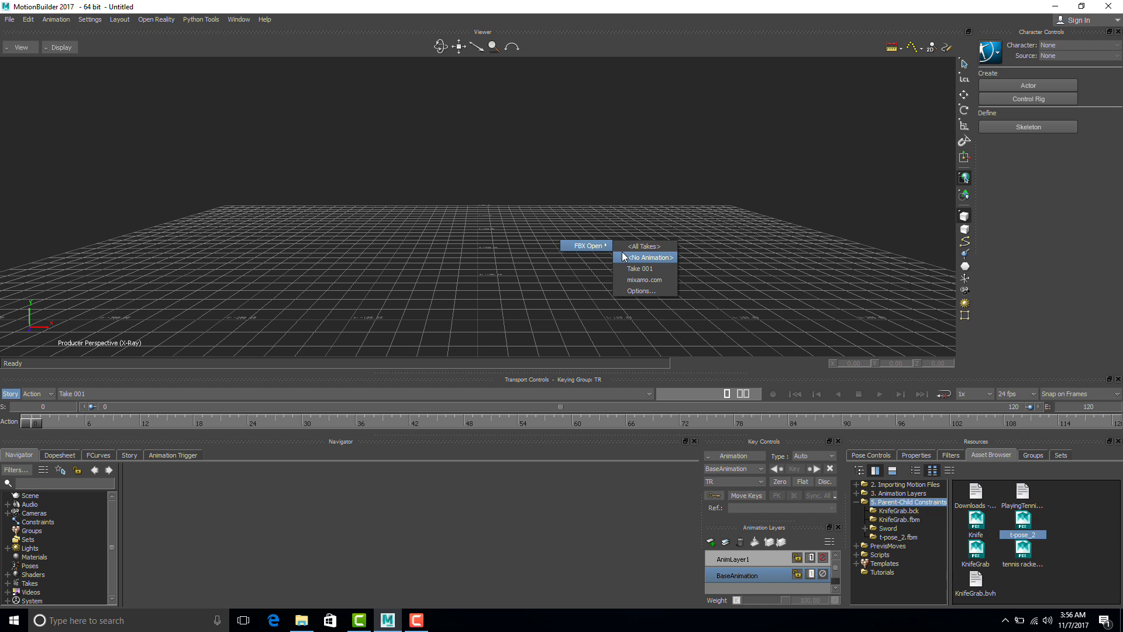
{"action": "left_click", "coordinate": [625, 255]}
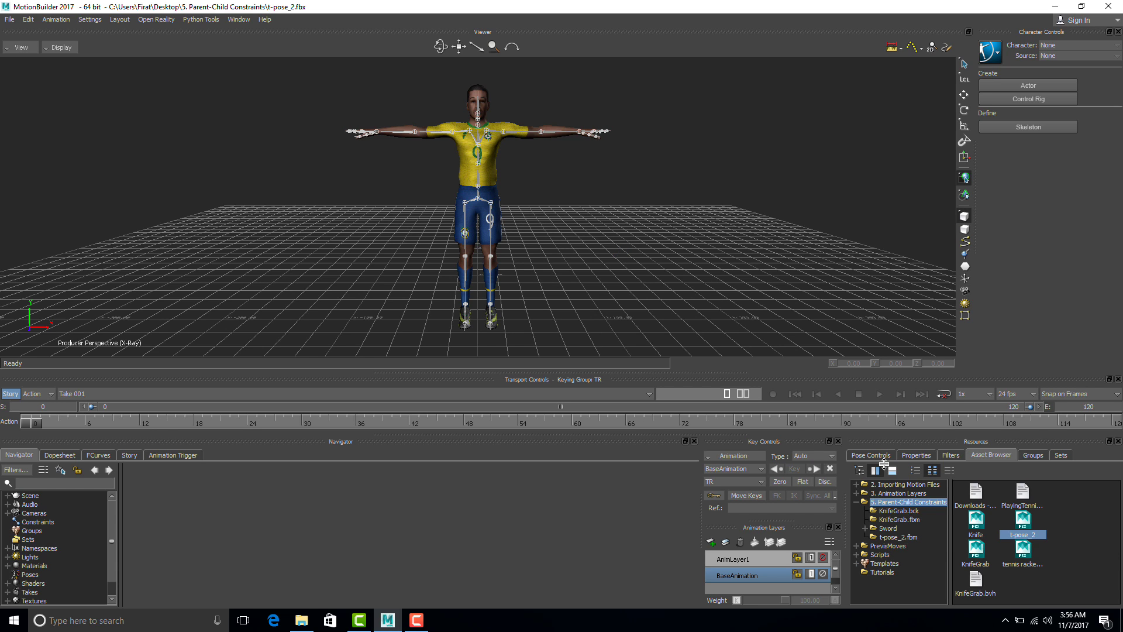
Step: Characterize the soccer player's skeleton as a biped by applying the Character template to its hips
{"action": "left_click", "coordinate": [857, 563]}
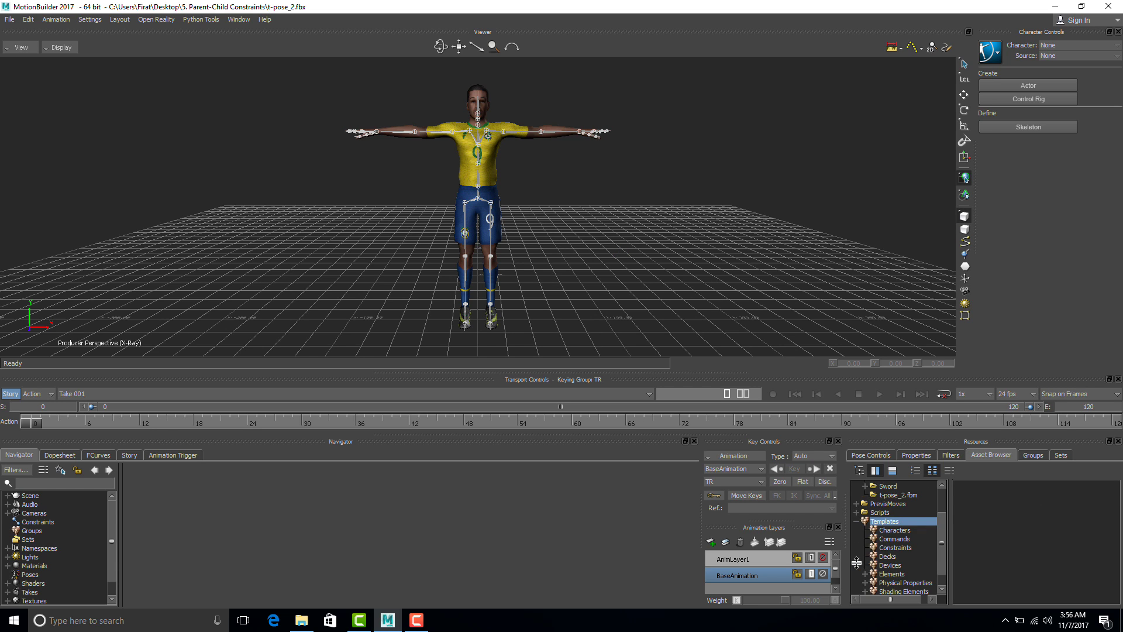
{"action": "left_click", "coordinate": [895, 530]}
{"action": "left_click_drag", "start_coordinate": [972, 542], "coordinate": [479, 204]}
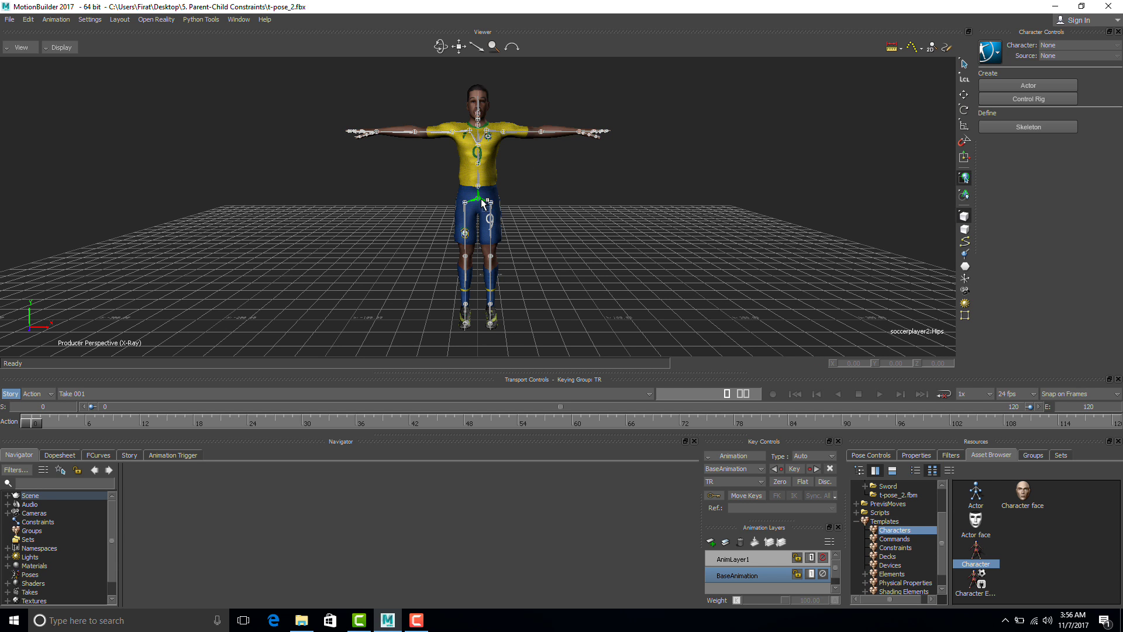
{"action": "left_click", "coordinate": [497, 201]}
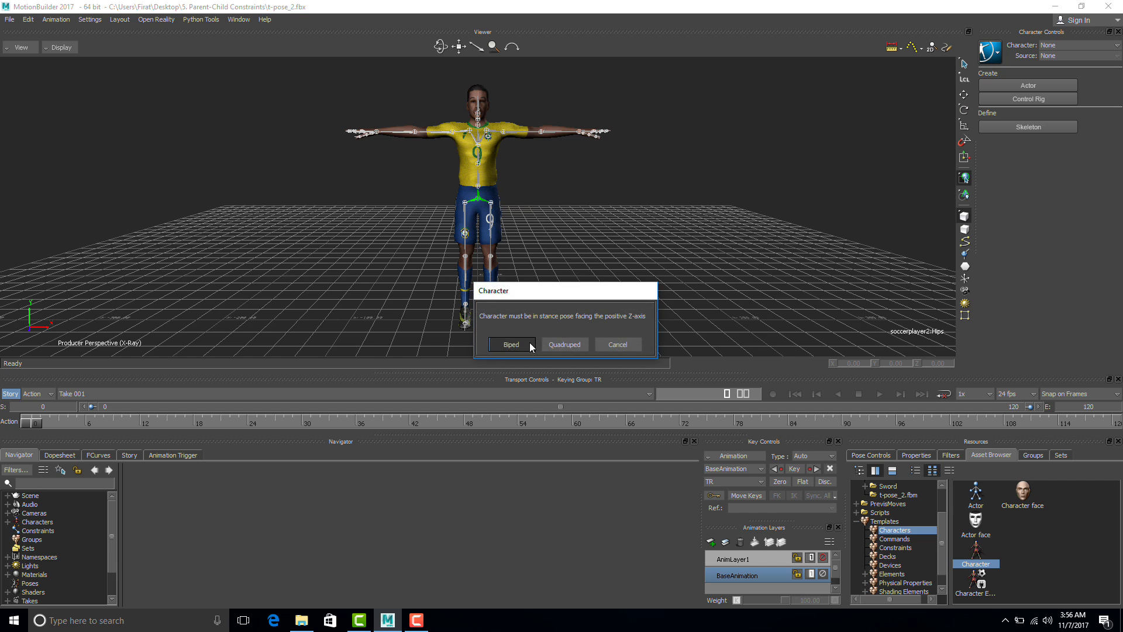
{"action": "left_click", "coordinate": [529, 343]}
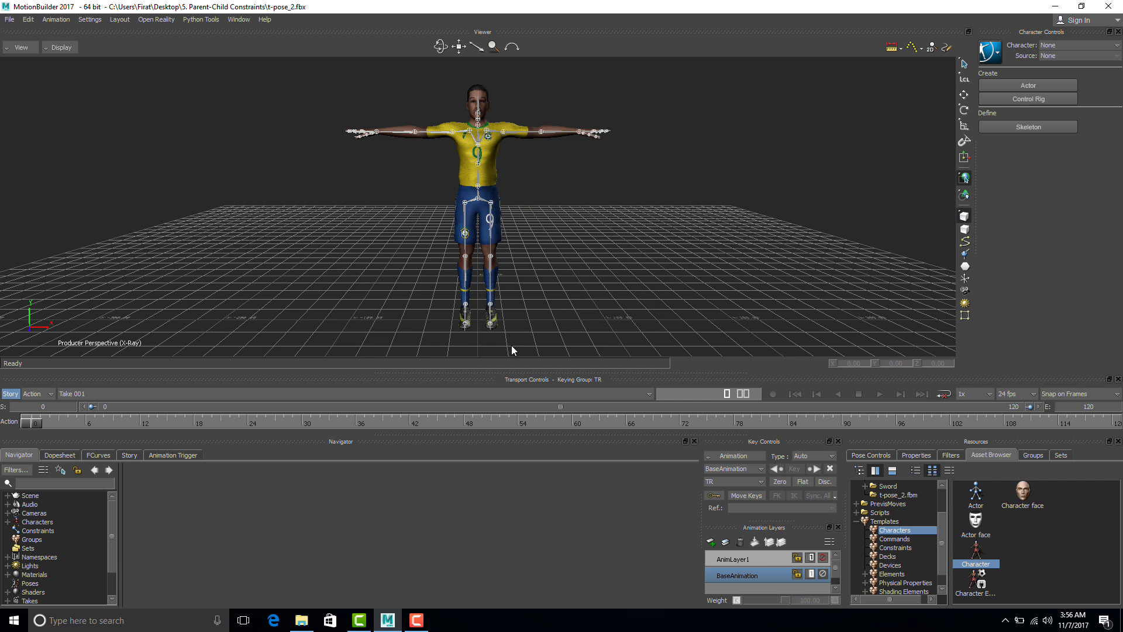
Step: Rename the soccer player's character as BrazilianPlayer
{"action": "left_click", "coordinate": [8, 522]}
{"action": "left_click", "coordinate": [39, 531]}
{"action": "right_click", "coordinate": [39, 530]}
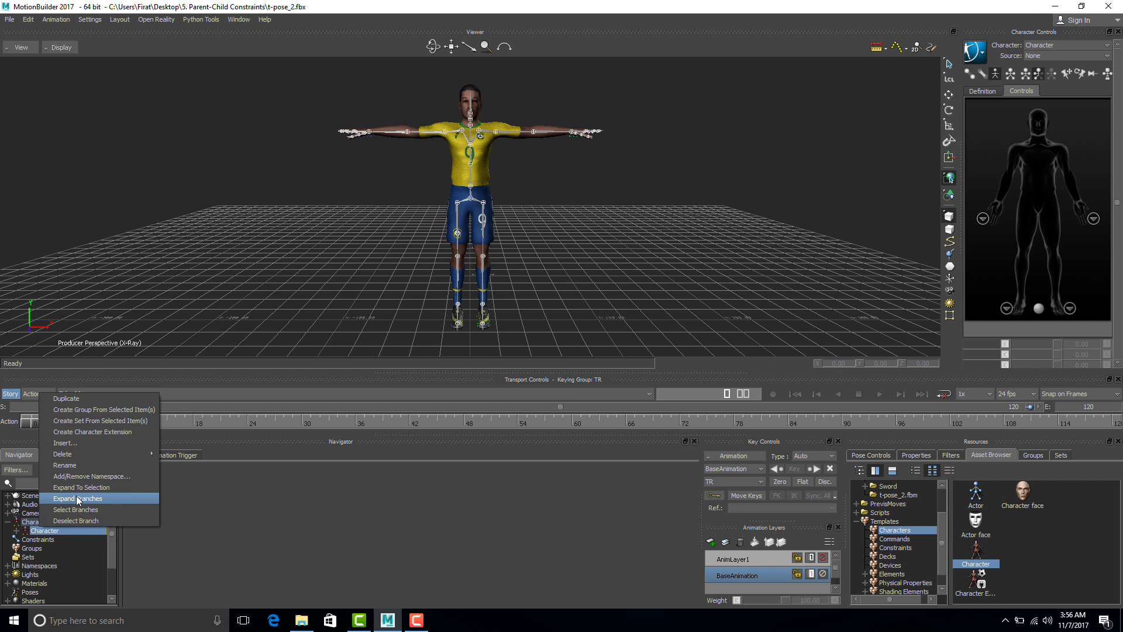
{"action": "left_click", "coordinate": [85, 461]}
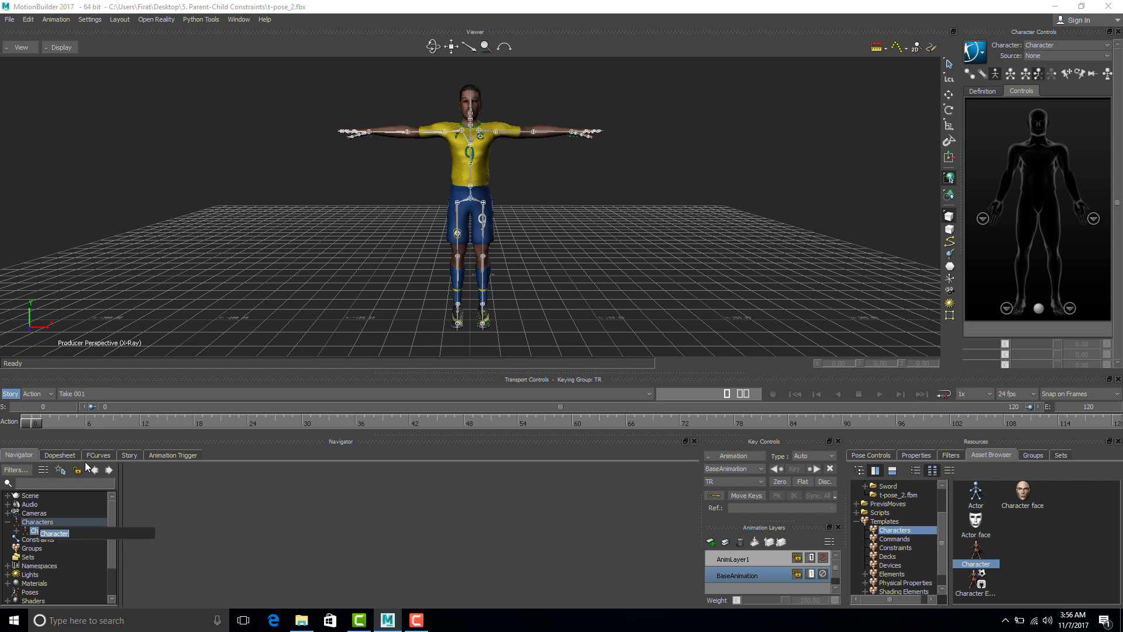
{"action": "type", "text": "BrazilianPlayer"}
{"action": "key", "text": "Return"}
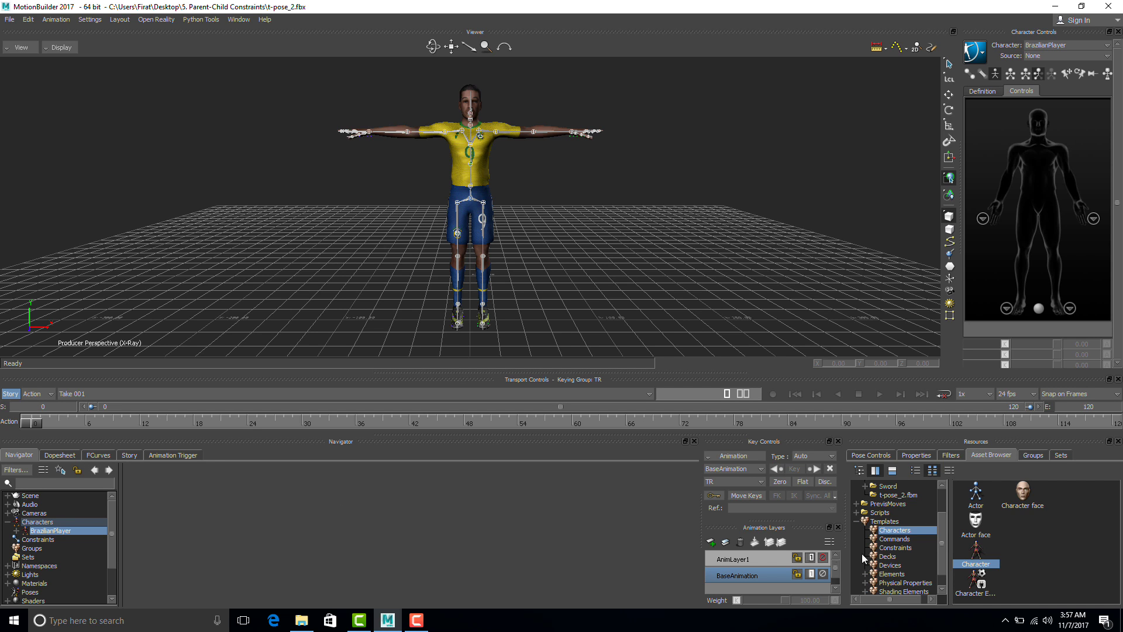
Step: Bring the PlayingTennis.bvh motion file from the 5. Parent-Child Constraints folder into the scene
{"action": "scroll", "coordinate": [936, 525], "scroll_direction": "up", "scroll_amount": 3}
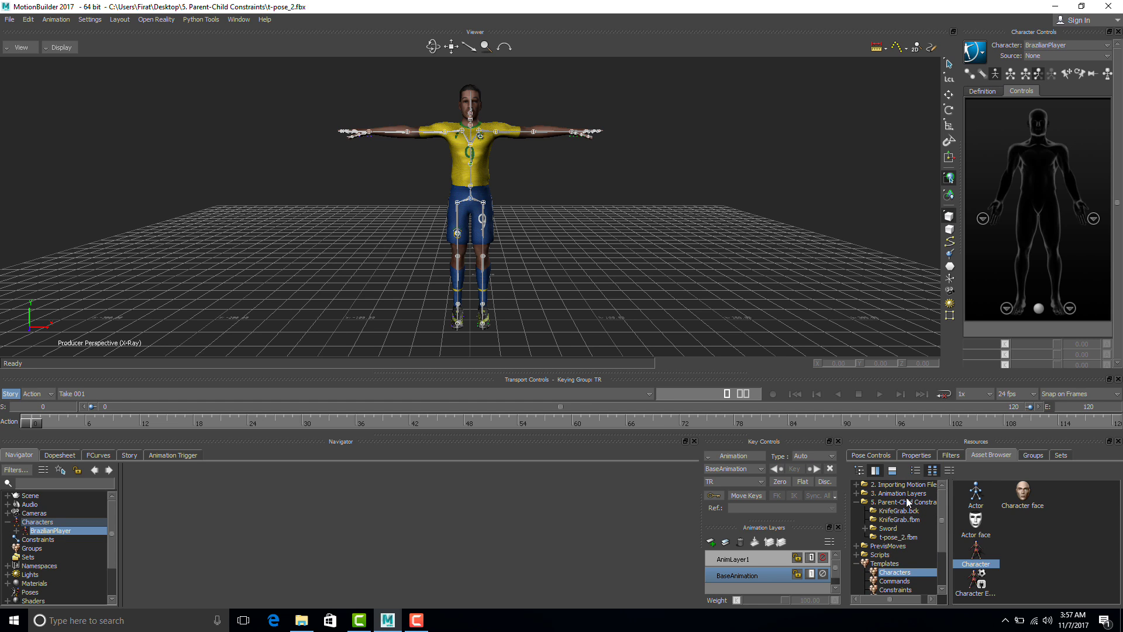
{"action": "left_click", "coordinate": [907, 503]}
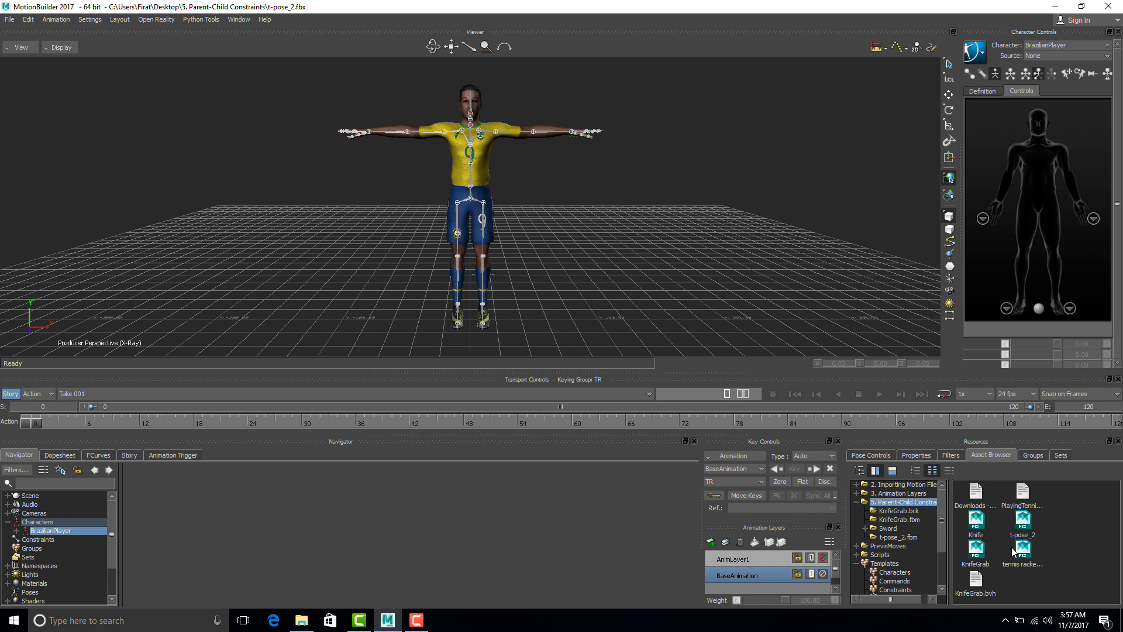
{"action": "left_click", "coordinate": [1021, 497]}
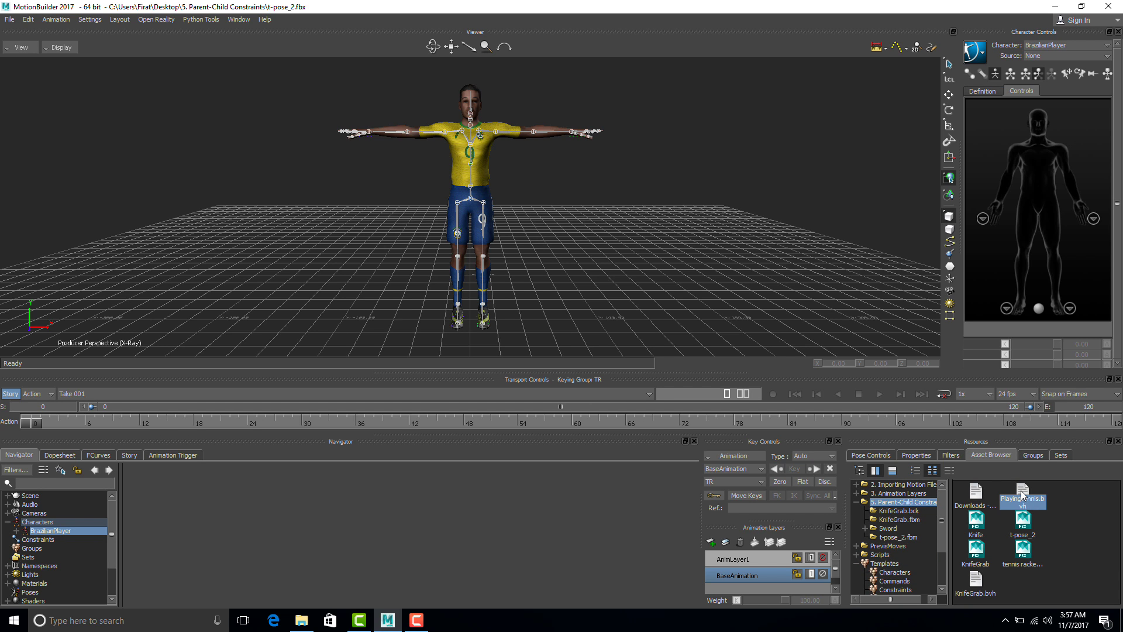
{"action": "left_click_drag", "start_coordinate": [1021, 492], "coordinate": [541, 293]}
{"action": "left_click", "coordinate": [549, 291]}
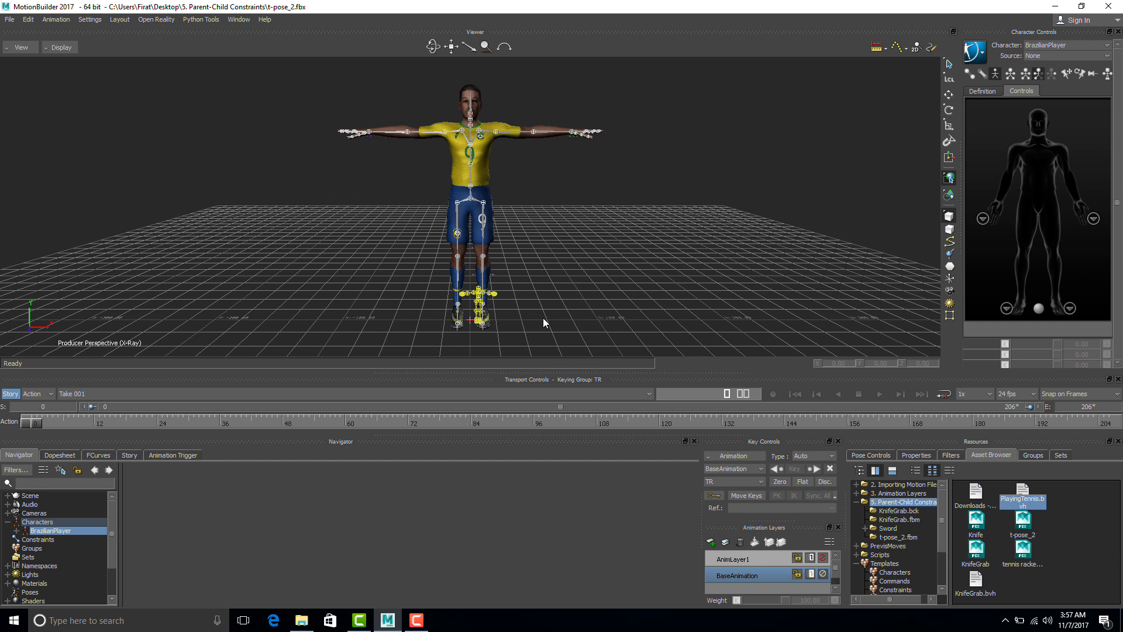
Step: Characterize the small yellow BVH skeleton as a biped with the Character template
{"action": "scroll", "coordinate": [492, 312], "scroll_direction": "up", "scroll_amount": 10}
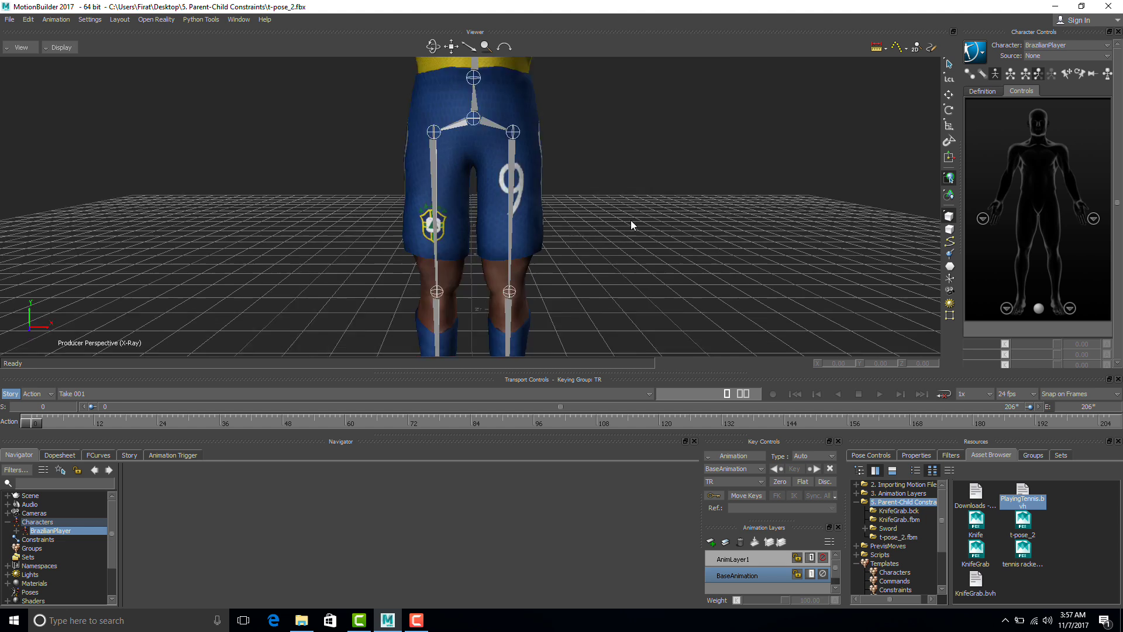
{"action": "left_click", "coordinate": [895, 573]}
{"action": "left_click_drag", "start_coordinate": [980, 544], "coordinate": [503, 253]}
{"action": "left_click", "coordinate": [515, 252]}
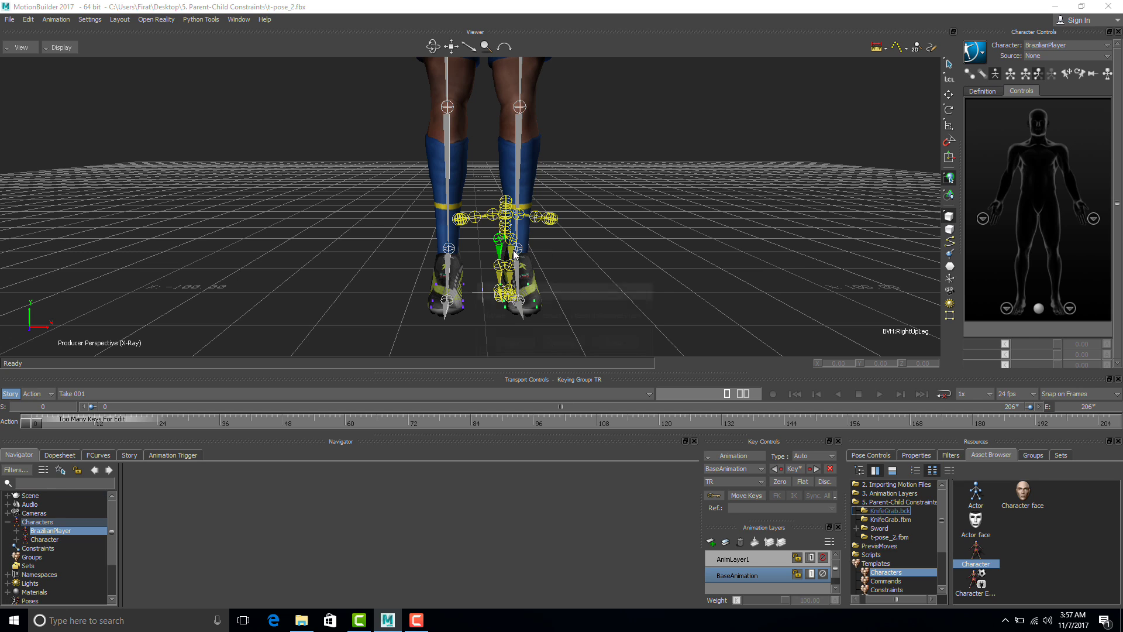
{"action": "left_click", "coordinate": [510, 344]}
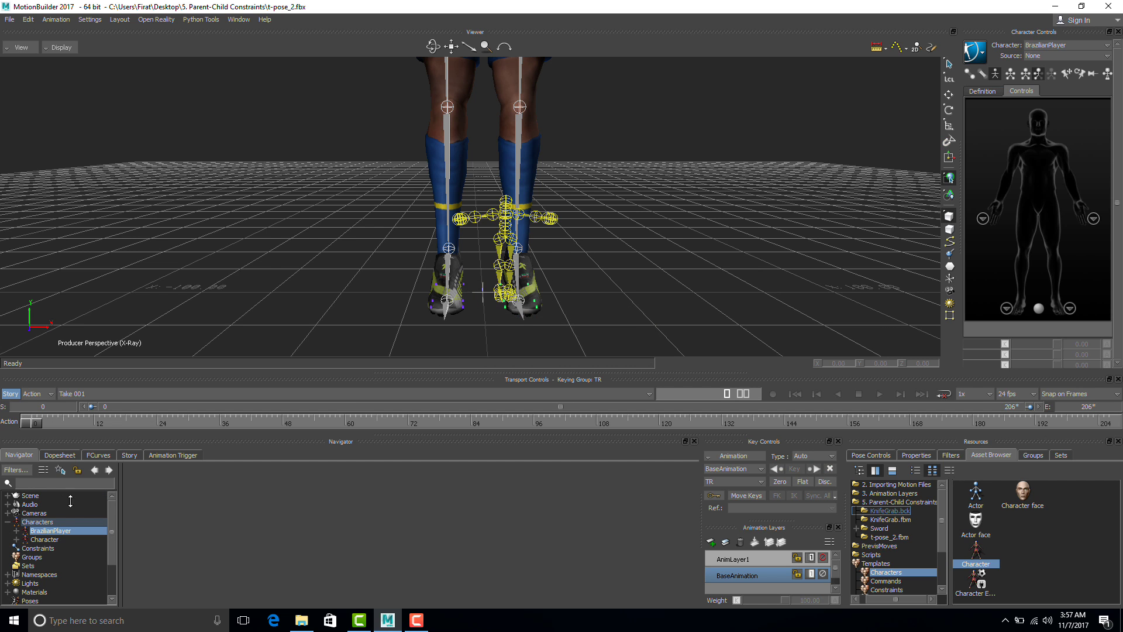
Step: Rename the BVH skeleton's character as BVHplayingtennis
{"action": "right_click", "coordinate": [42, 538]}
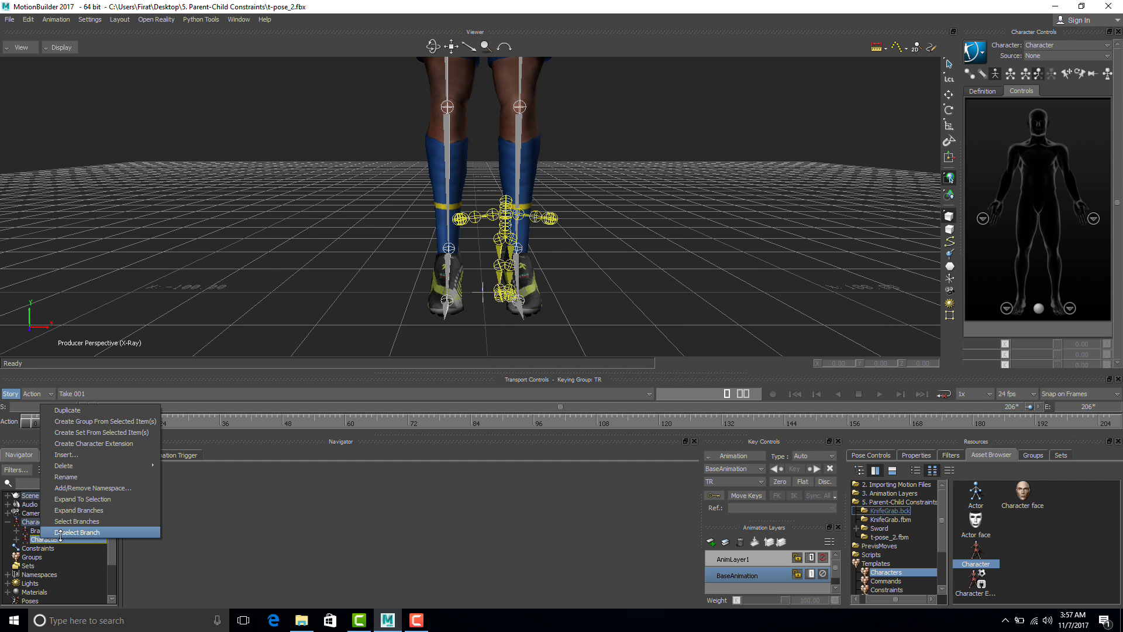
{"action": "left_click", "coordinate": [76, 477]}
{"action": "type", "text": "BVHpl"}
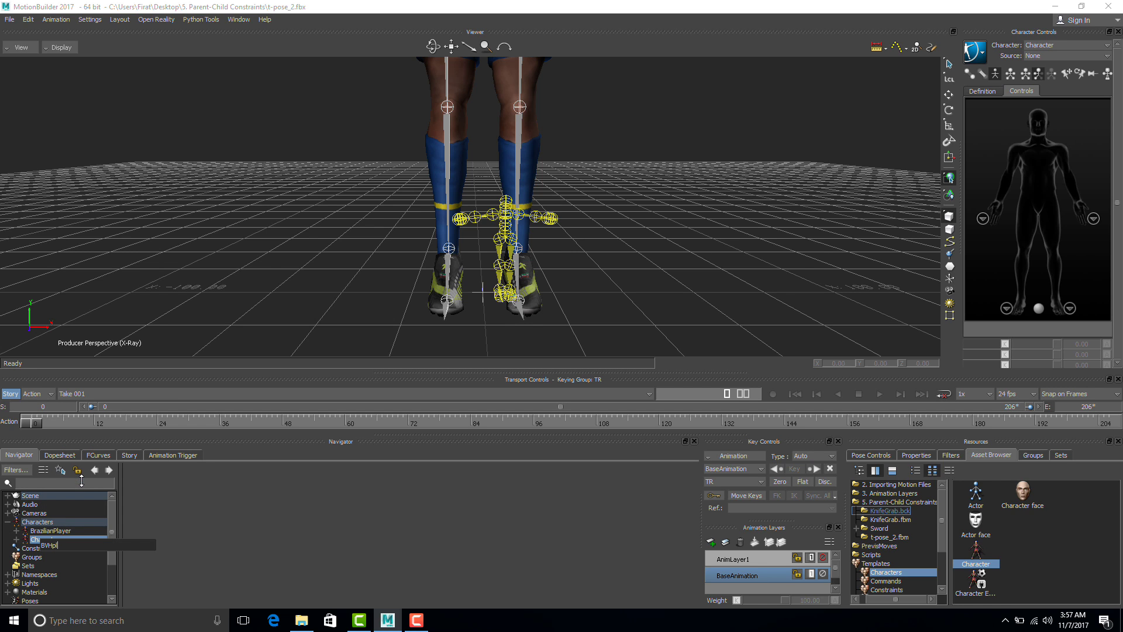
{"action": "type", "text": "ayingtennis"}
{"action": "key", "text": "Return"}
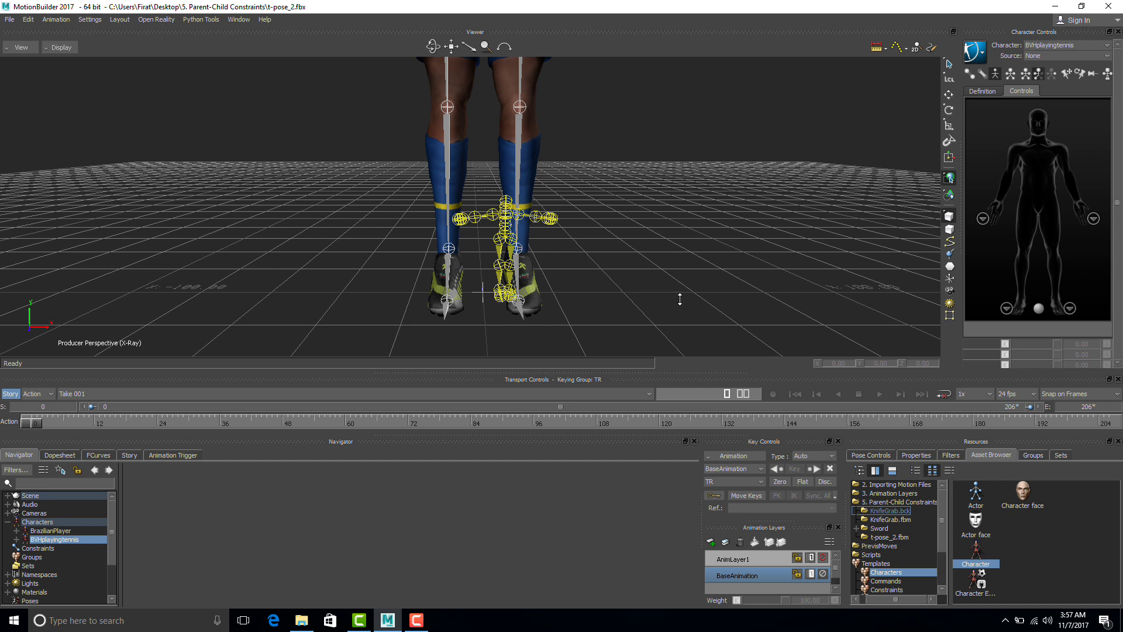
Step: Make BVHplayingtennis the motion source of the BrazilianPlayer character and play the animation
{"action": "left_click", "coordinate": [1036, 55]}
{"action": "left_click", "coordinate": [1038, 64]}
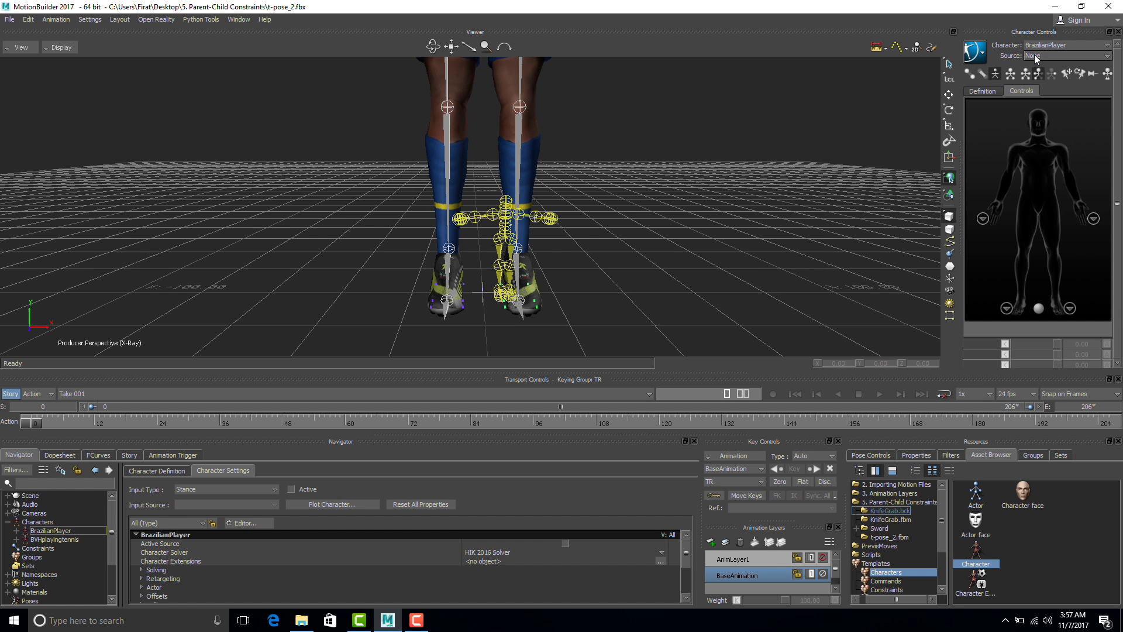
{"action": "left_click", "coordinate": [1035, 57]}
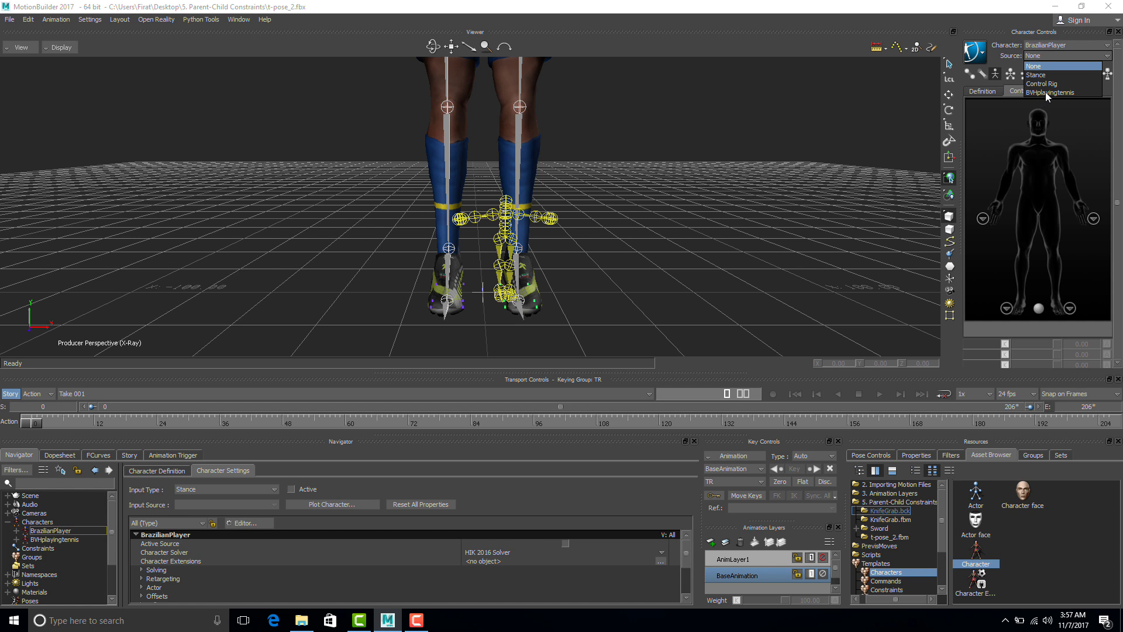
{"action": "left_click", "coordinate": [1046, 93]}
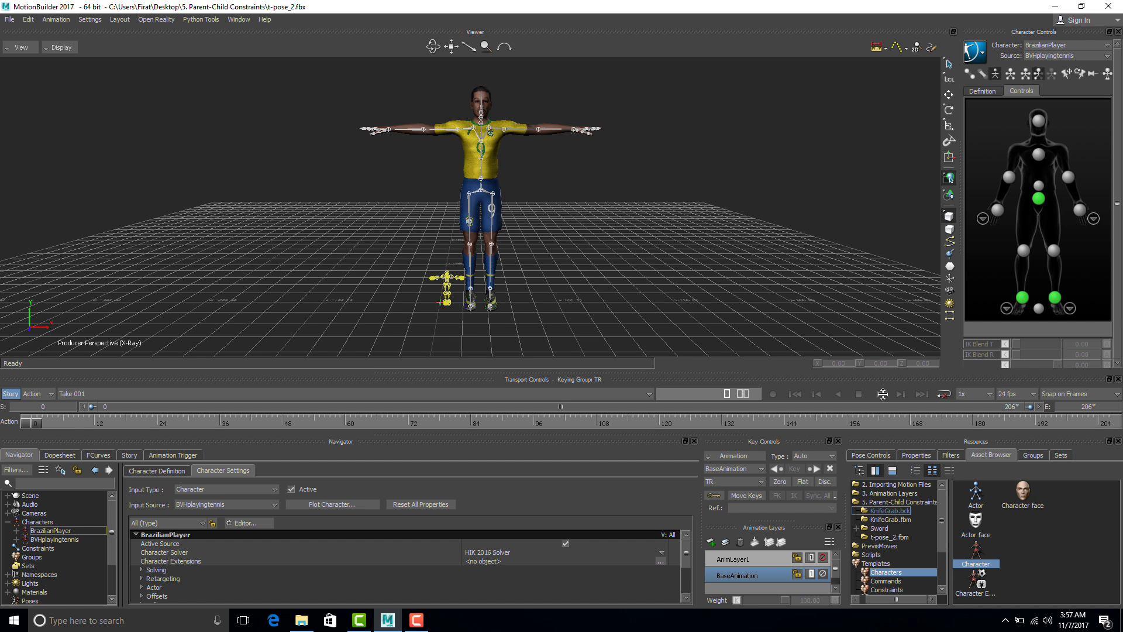
{"action": "left_click", "coordinate": [882, 393]}
Step: Bake BrazilianPlayer's motion to an FK/IK control rig, and play the result briefly to check it
{"action": "left_click", "coordinate": [971, 52]}
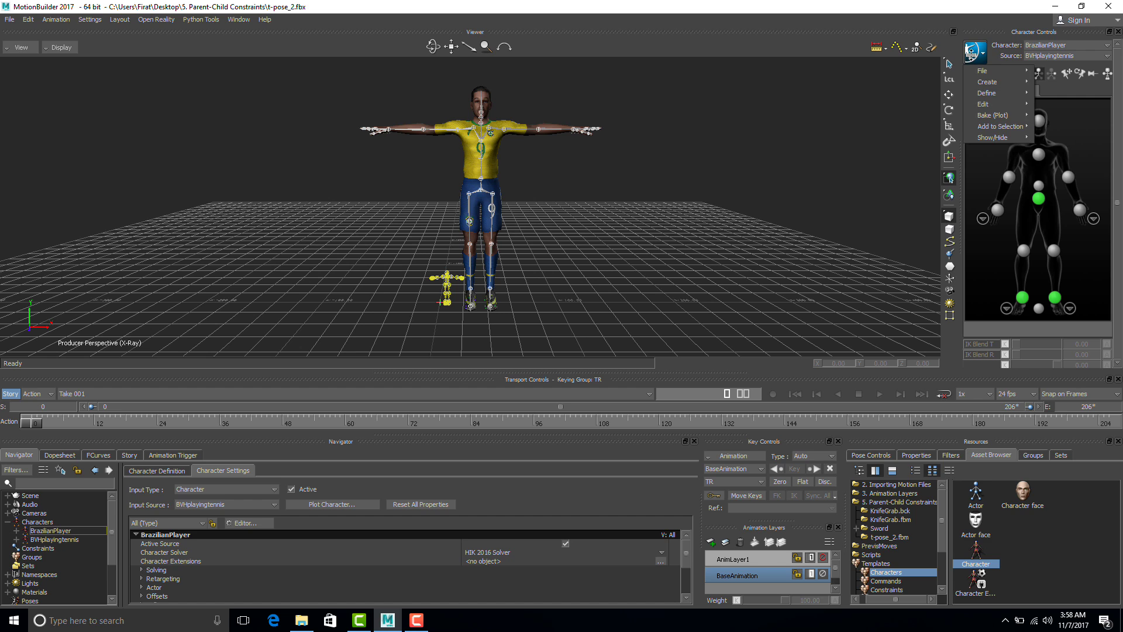
{"action": "left_click", "coordinate": [971, 53]}
{"action": "mouse_move", "coordinate": [981, 111]}
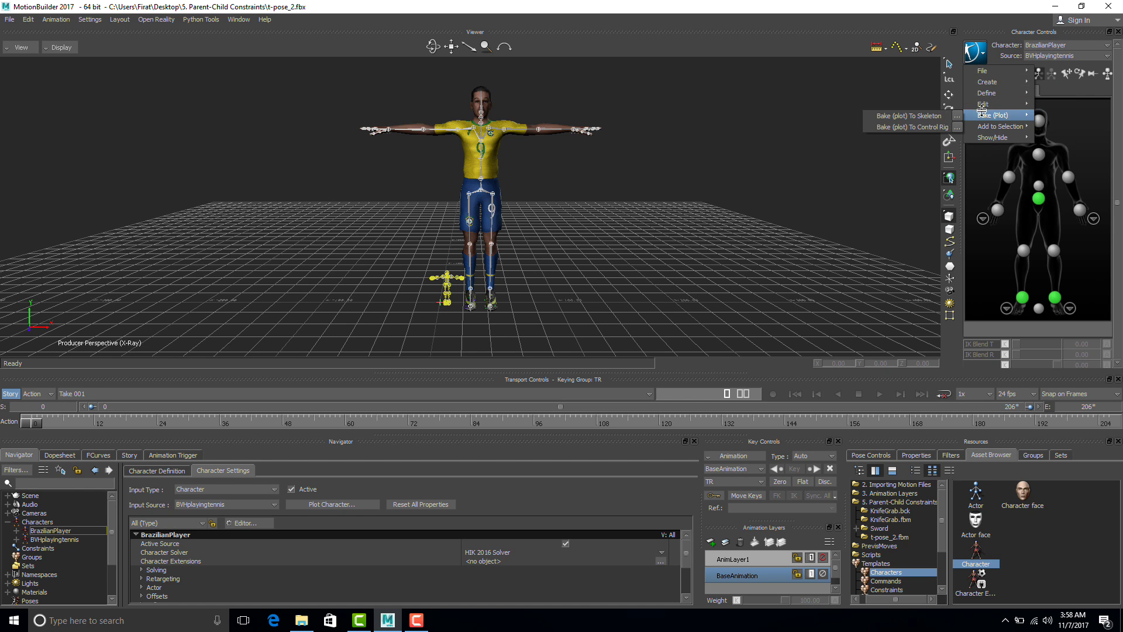
{"action": "left_click", "coordinate": [920, 125]}
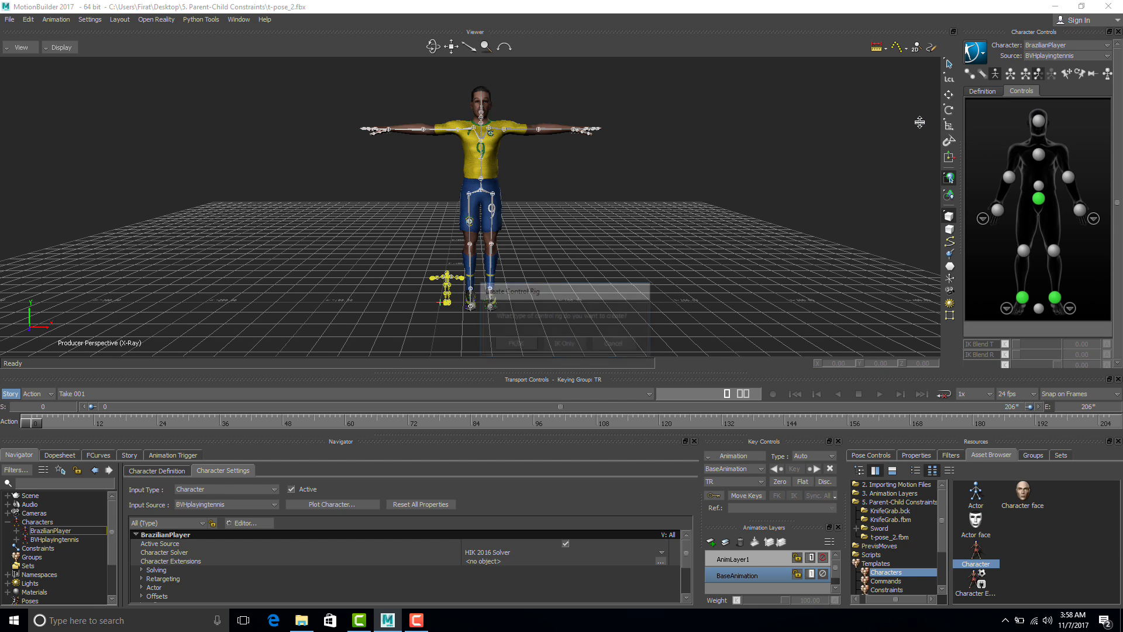
{"action": "left_click", "coordinate": [511, 345]}
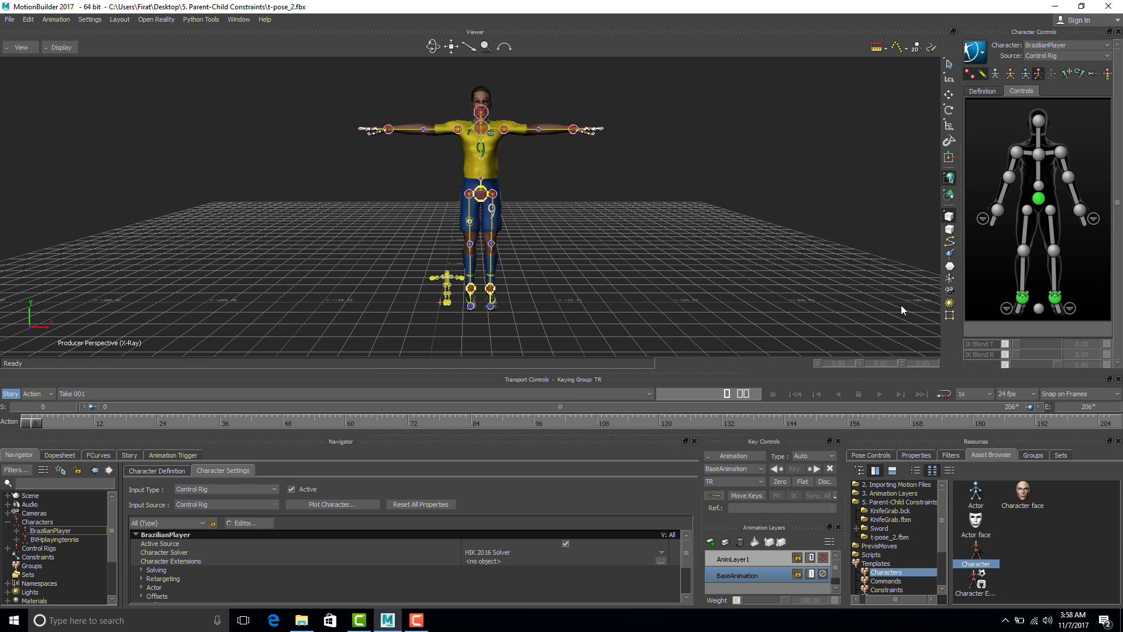
{"action": "left_click", "coordinate": [879, 395]}
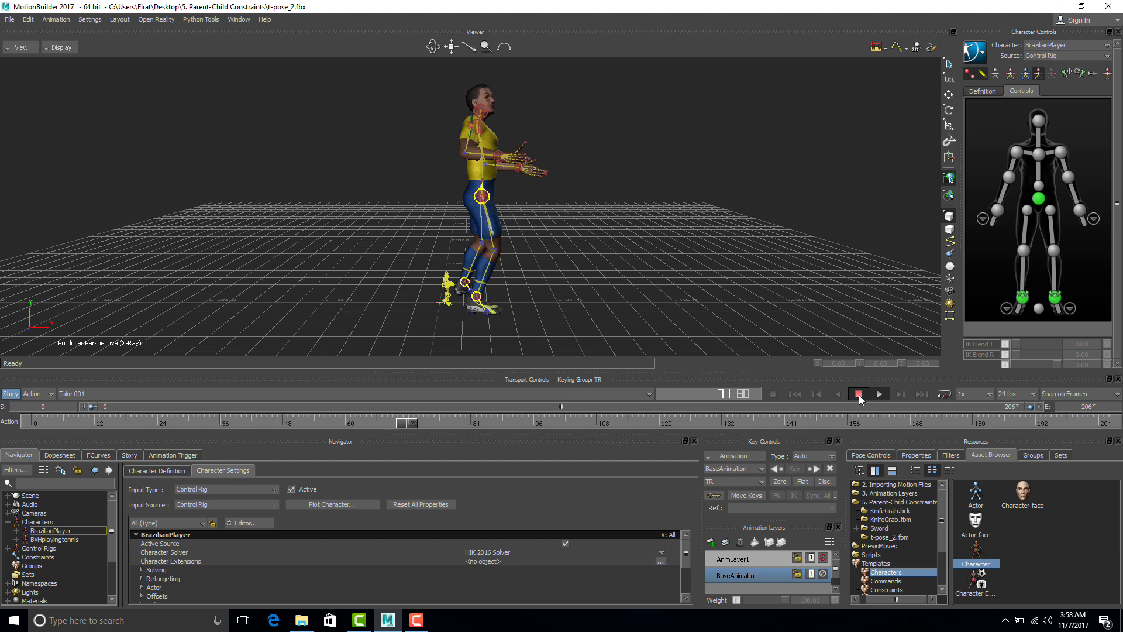
{"action": "left_click", "coordinate": [859, 395]}
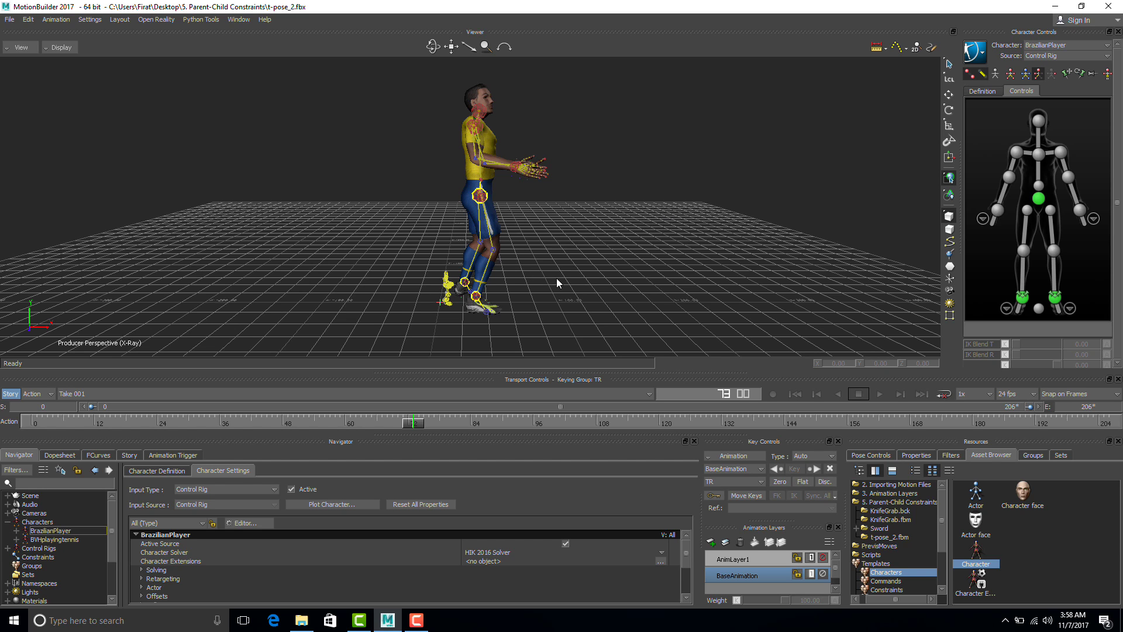
Step: Delete the whole BVH:reference skeleton hierarchy in the schematic view, including its BVHplayingtennis character
{"action": "key", "text": "ctrl+w"}
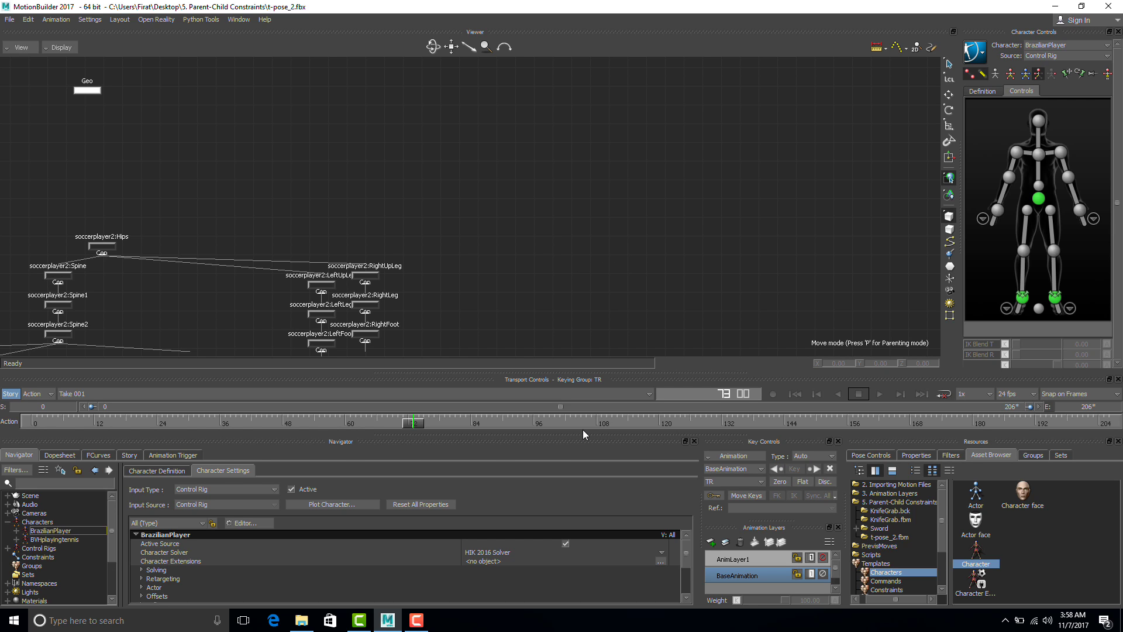
{"action": "scroll", "coordinate": [443, 180], "scroll_direction": "down", "scroll_amount": 3}
{"action": "left_click_drag", "start_coordinate": [428, 162], "coordinate": [604, 293]}
{"action": "right_click", "coordinate": [490, 246]}
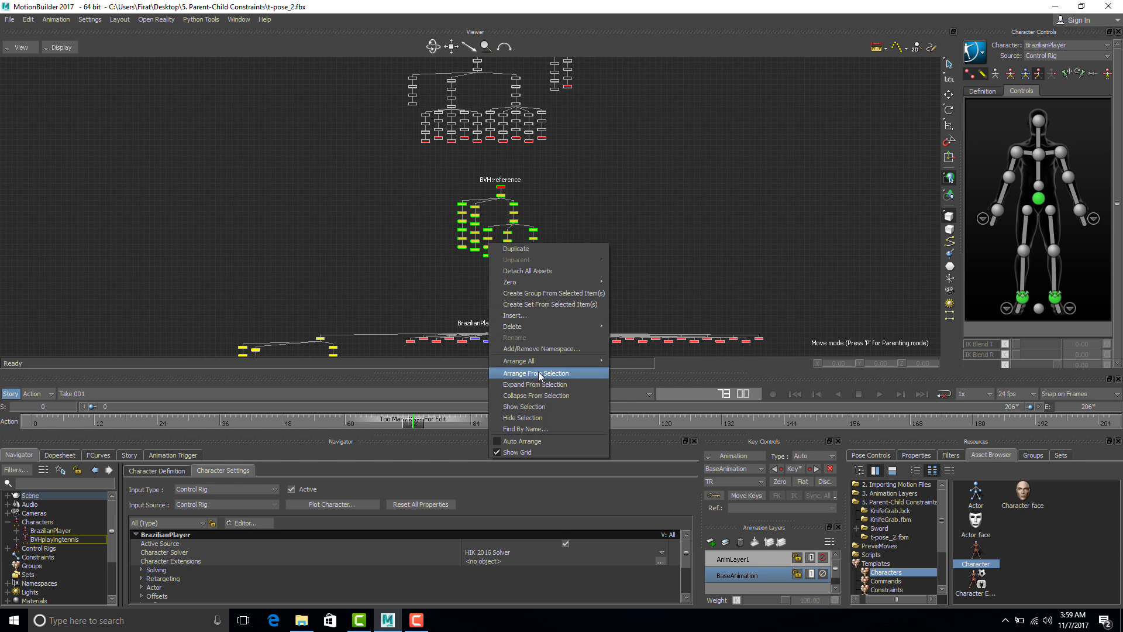
{"action": "mouse_move", "coordinate": [553, 332]}
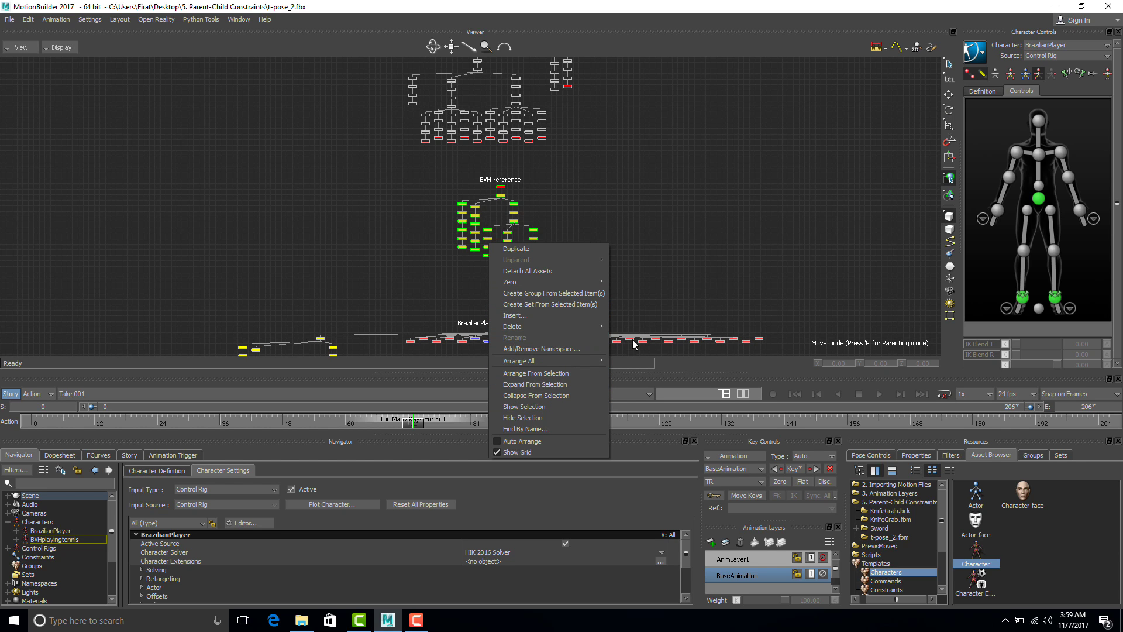
{"action": "left_click", "coordinate": [633, 329]}
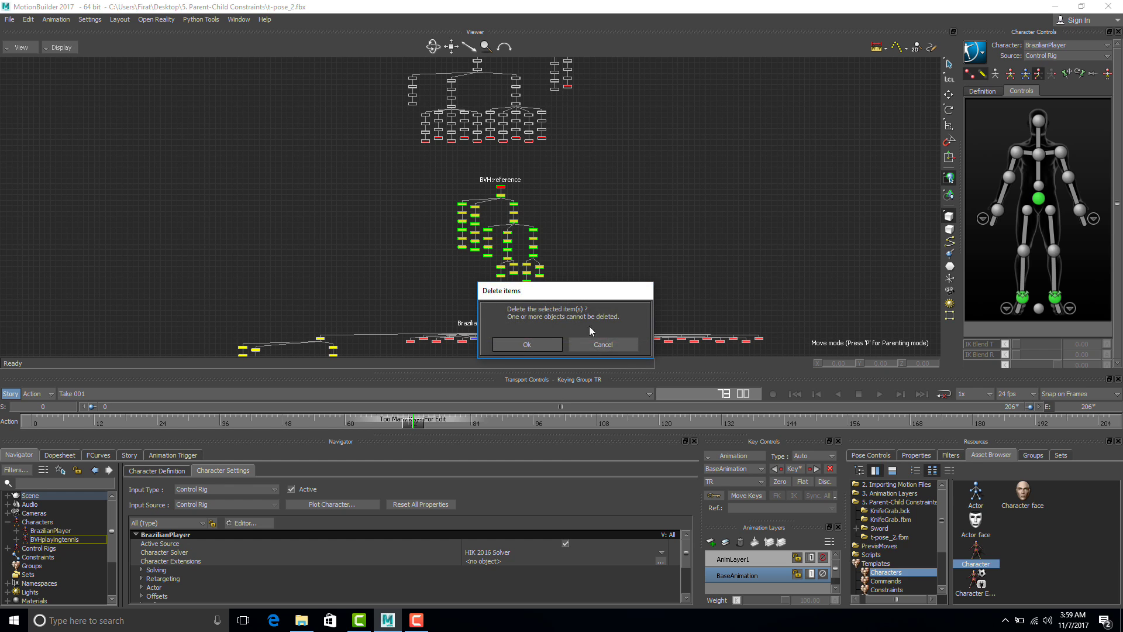
{"action": "left_click", "coordinate": [539, 345]}
{"action": "left_click", "coordinate": [606, 344]}
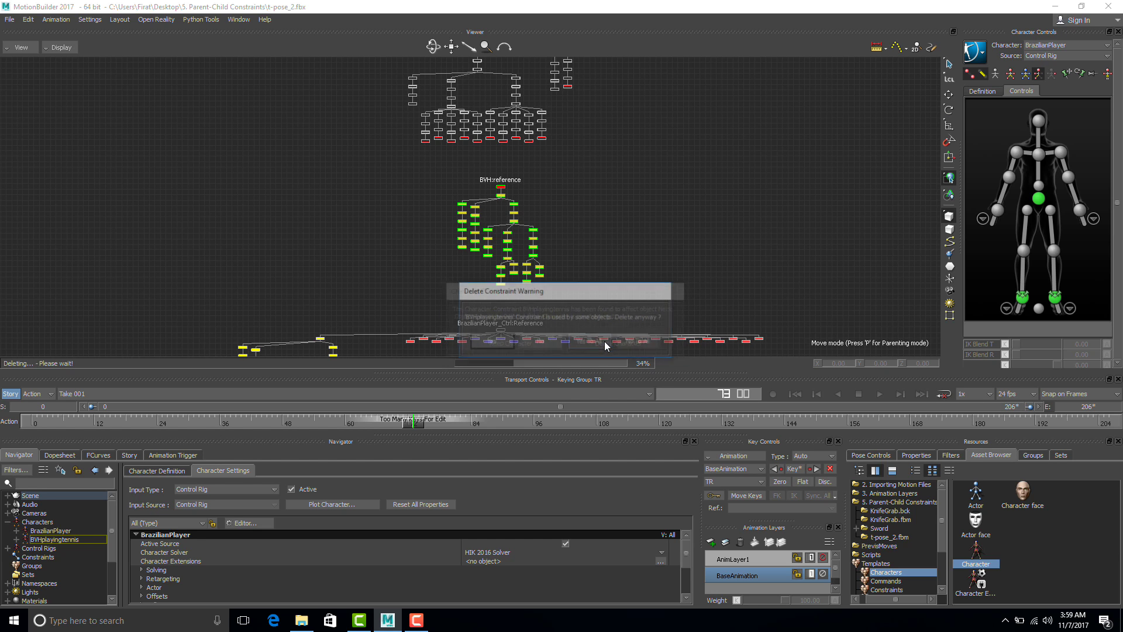
{"action": "left_click", "coordinate": [606, 344]}
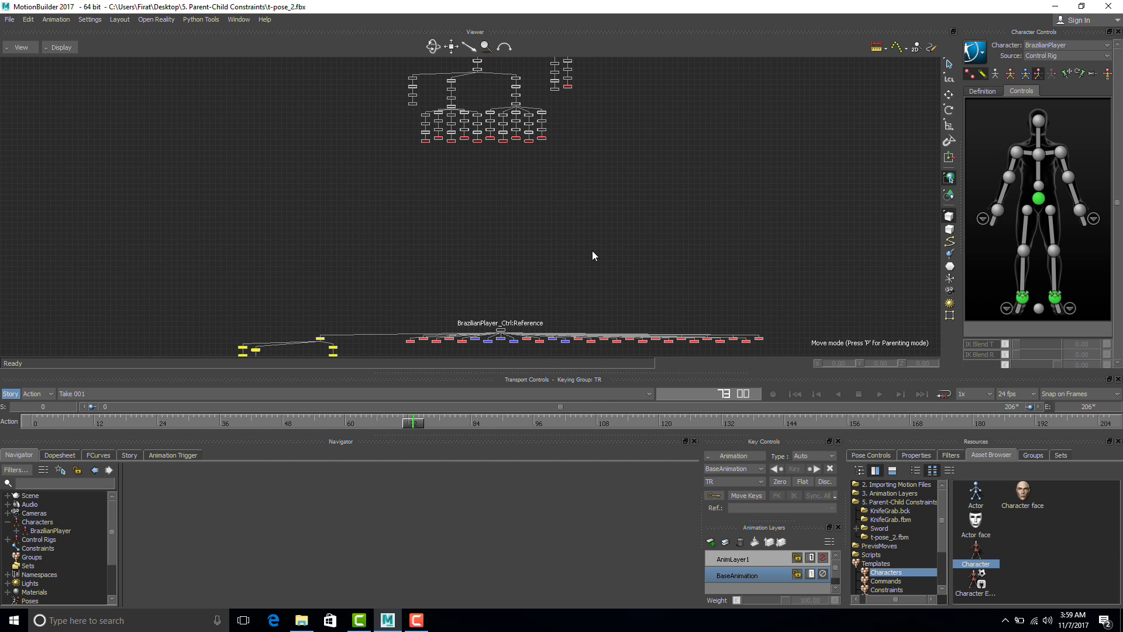
Step: Play the animation from the start in the perspective view, stop it, and return to frame 0
{"action": "key", "text": "ctrl+e"}
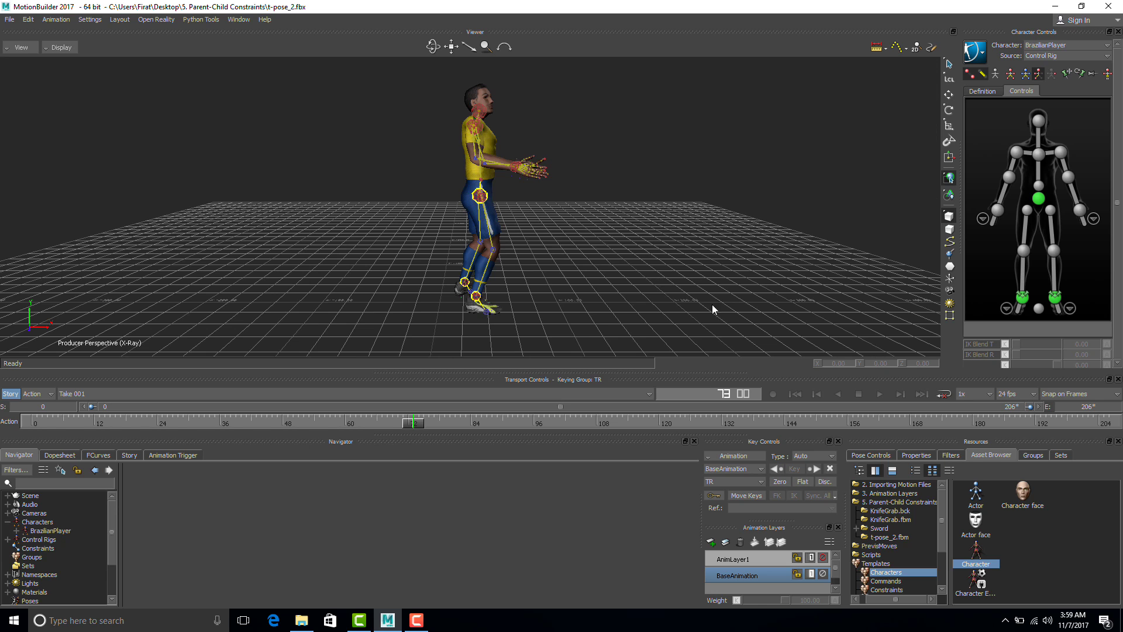
{"action": "left_click", "coordinate": [795, 394]}
{"action": "left_click", "coordinate": [879, 394]}
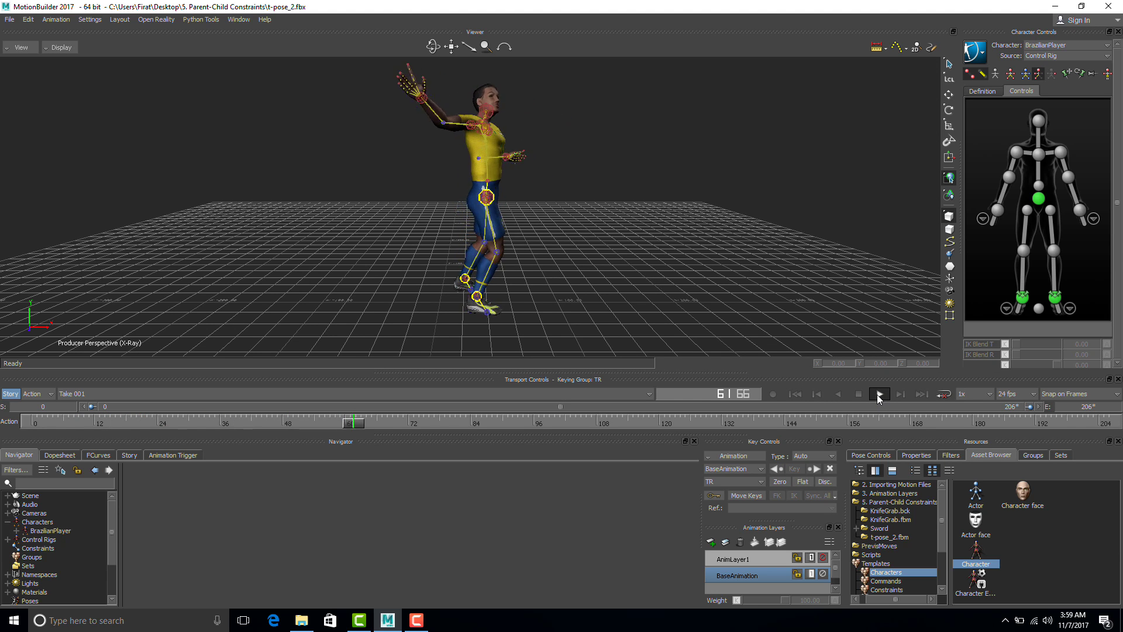
{"action": "left_click", "coordinate": [858, 394]}
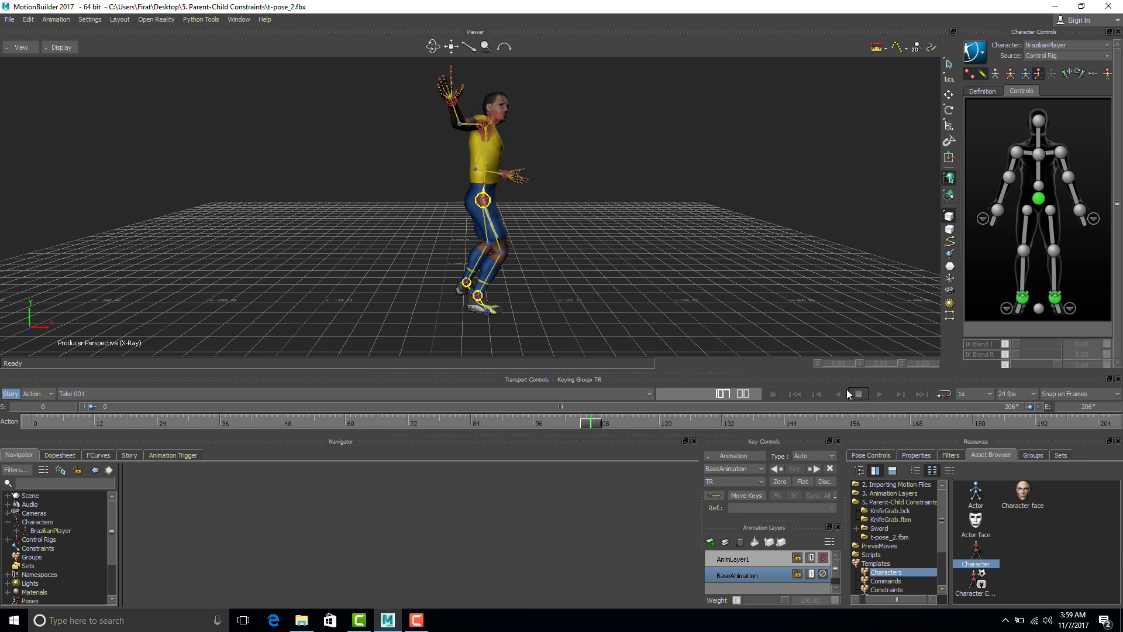
{"action": "left_click_drag", "start_coordinate": [592, 427], "coordinate": [32, 422]}
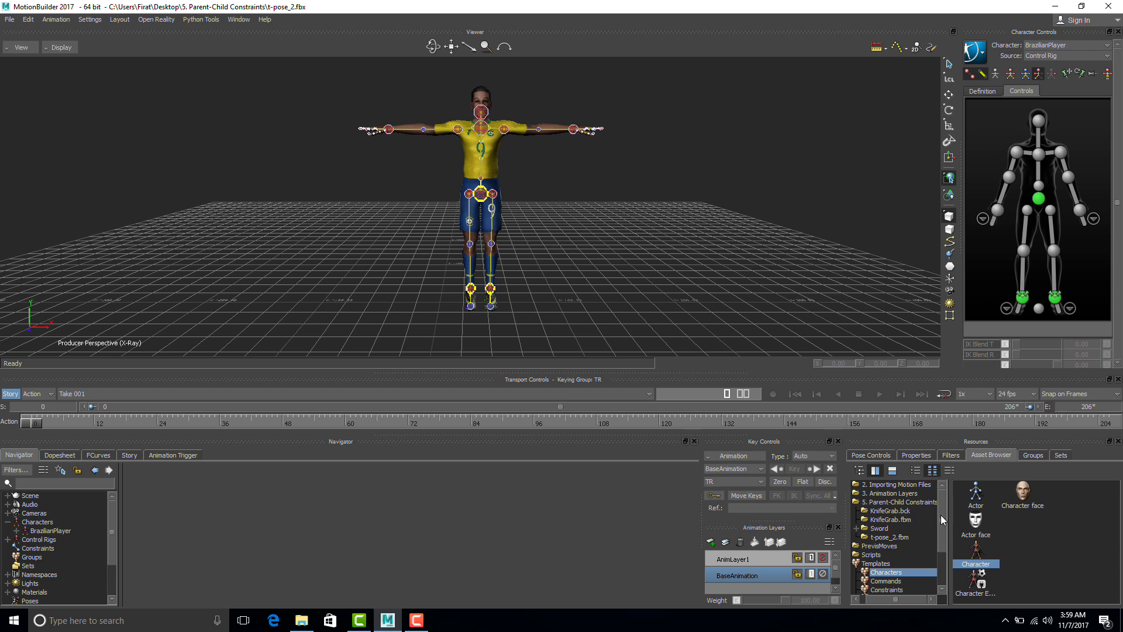
Step: Merge tennis racket.fbx from the 5. Parent-Child Constraints folder into the scene with no animation, and accept the warning
{"action": "left_click", "coordinate": [893, 503]}
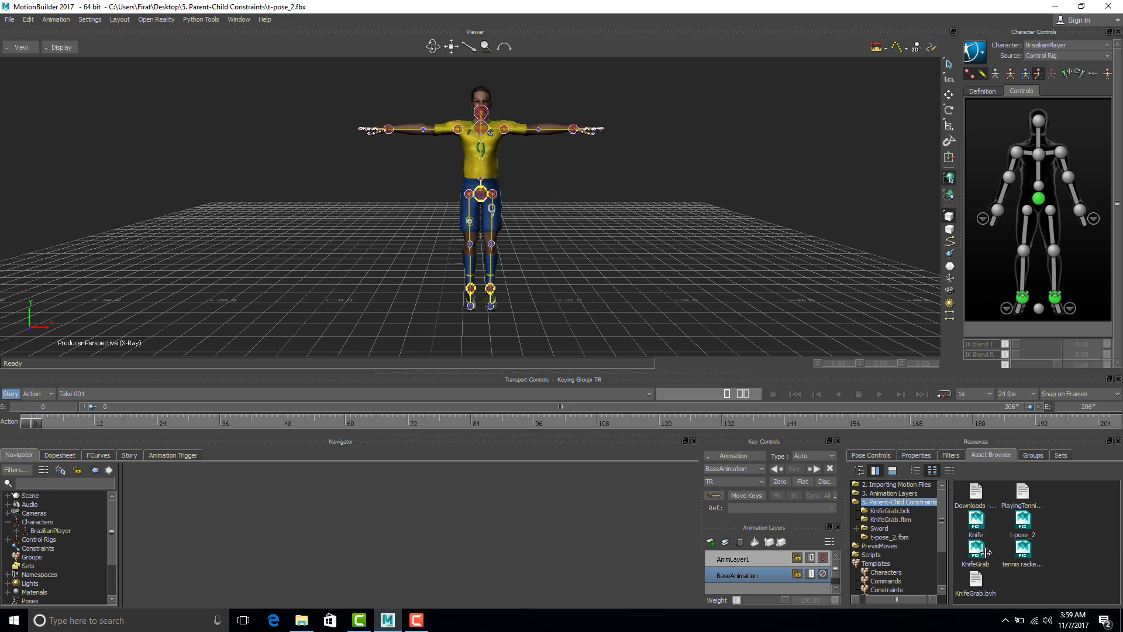
{"action": "left_click", "coordinate": [1024, 549]}
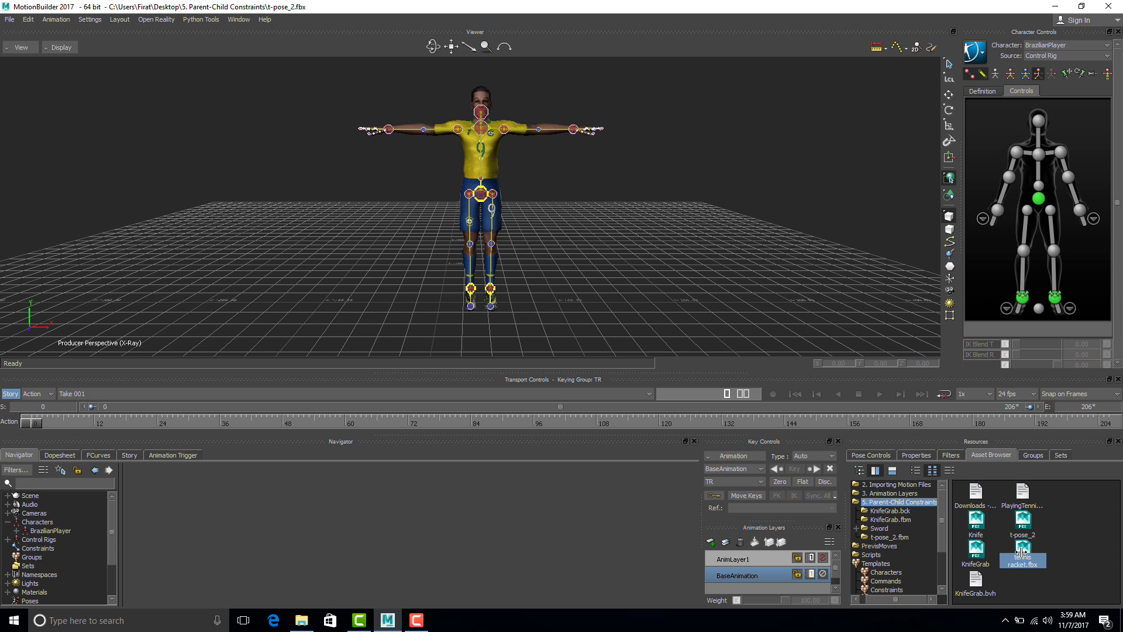
{"action": "left_click_drag", "start_coordinate": [1031, 550], "coordinate": [609, 258]}
{"action": "mouse_move", "coordinate": [620, 259]}
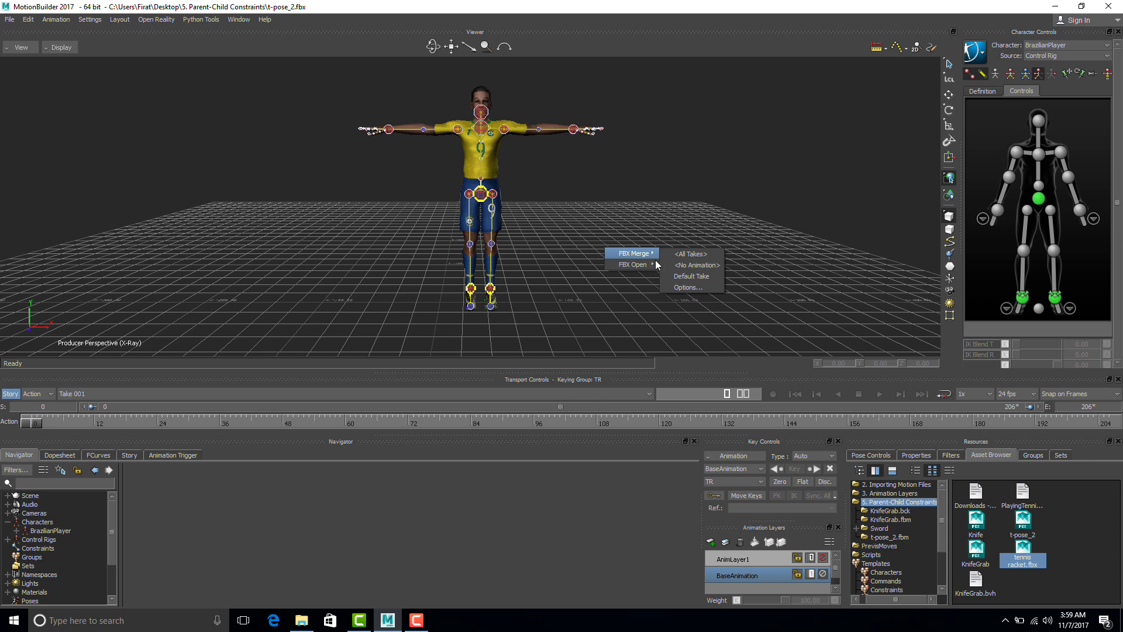
{"action": "left_click", "coordinate": [690, 264]}
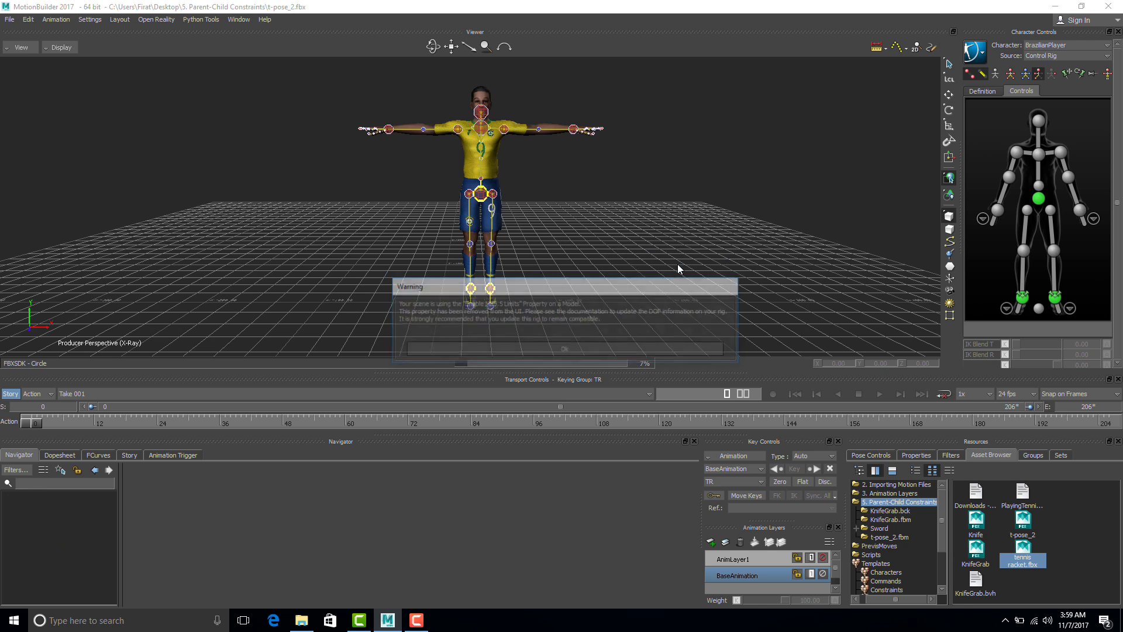
{"action": "left_click", "coordinate": [633, 351]}
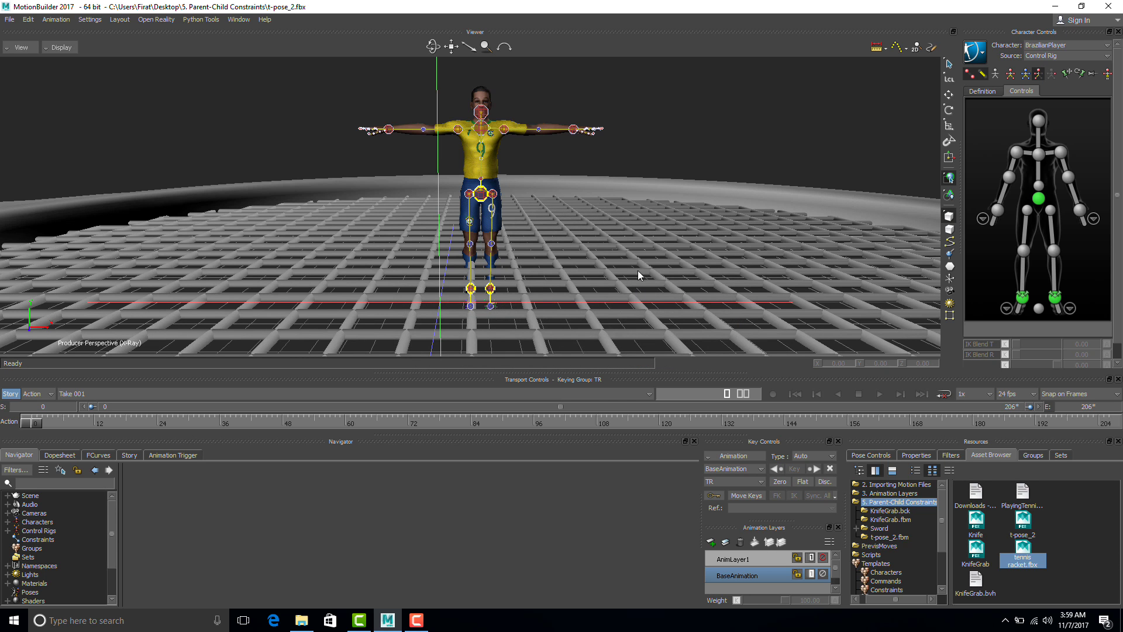
Step: Scale the racket's blend_root down uniformly to about 10
{"action": "key", "text": "a"}
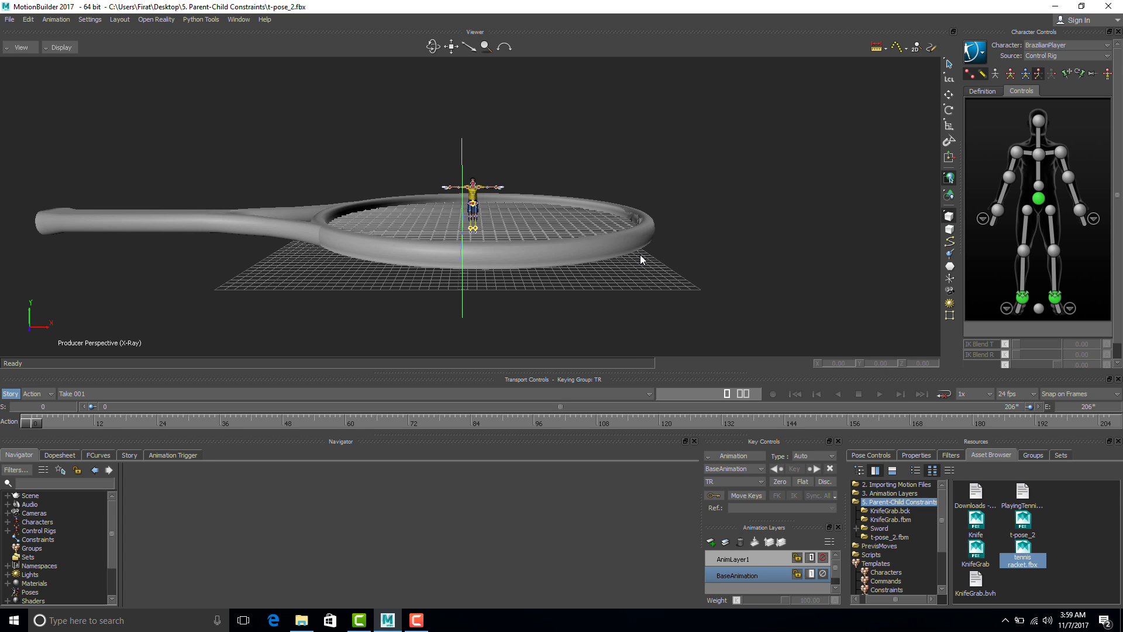
{"action": "scroll", "coordinate": [640, 259], "scroll_direction": "up", "scroll_amount": 5}
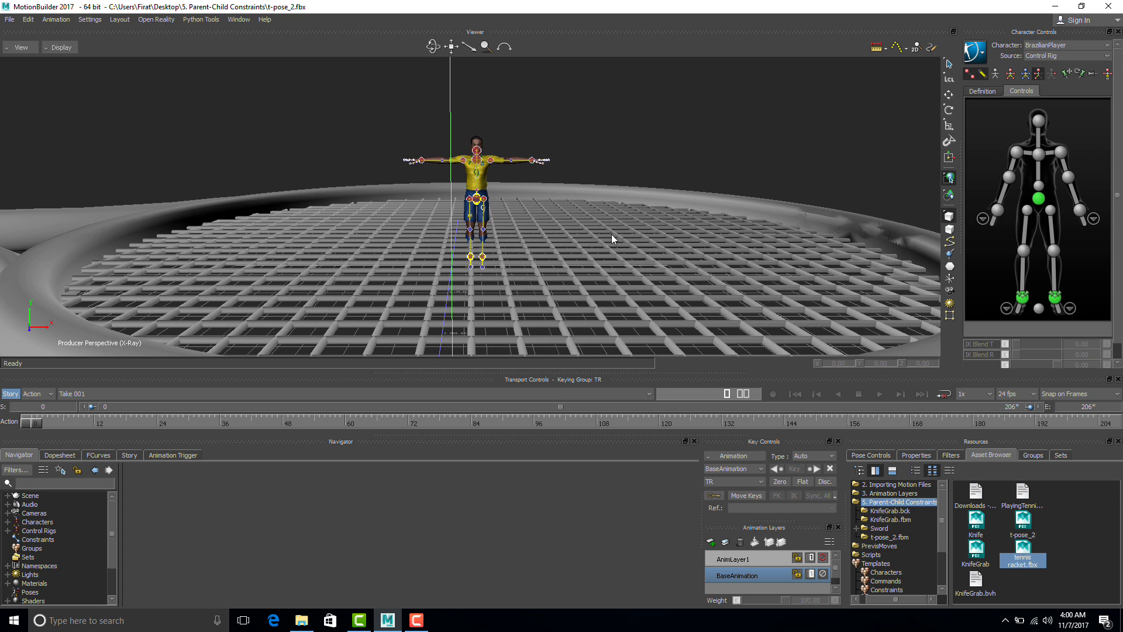
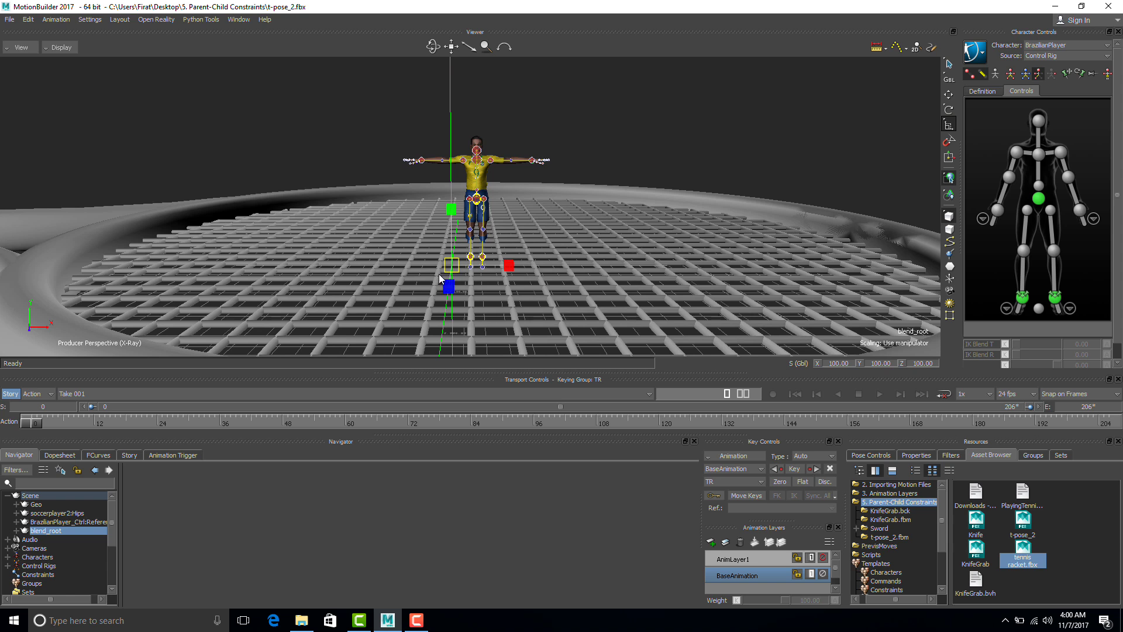
{"action": "left_click_drag", "start_coordinate": [454, 266], "coordinate": [108, 246]}
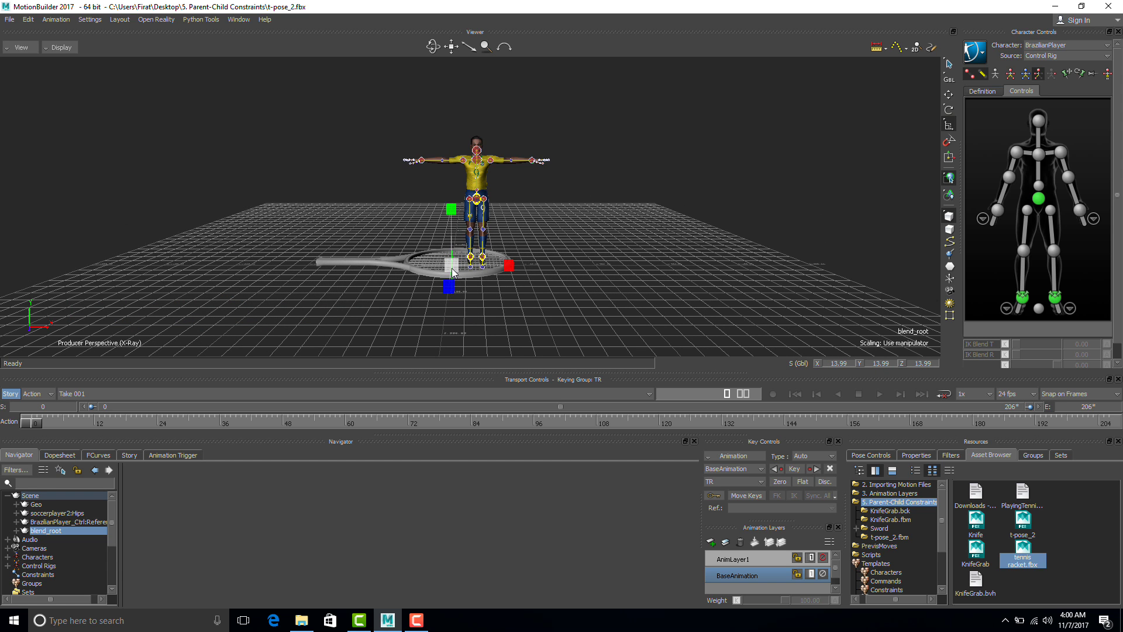
{"action": "left_click_drag", "start_coordinate": [452, 268], "coordinate": [413, 265]}
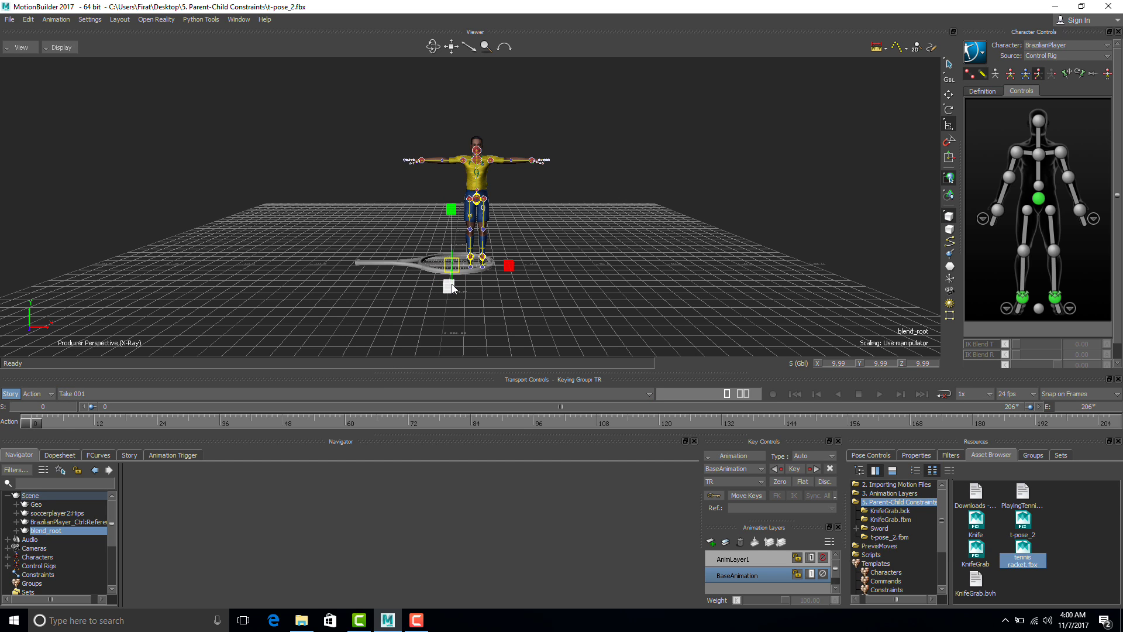
Step: Rotate the racket about 90 degrees around Y and move it to about X -58.6, Y 122.6, Z 72.7
{"action": "key", "text": "e"}
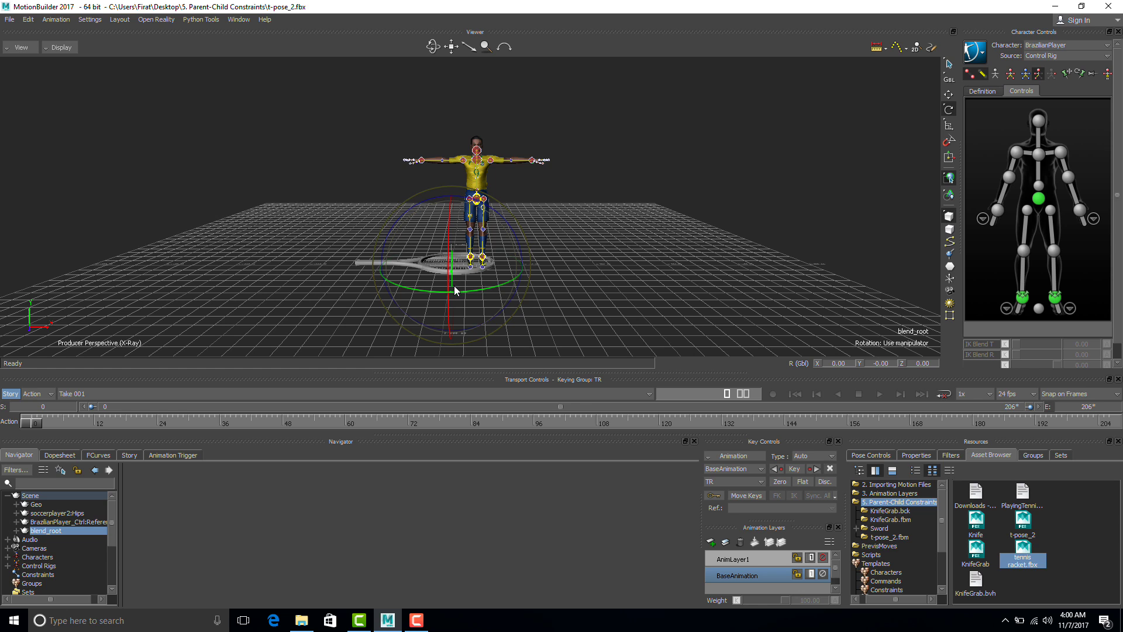
{"action": "left_click_drag", "start_coordinate": [455, 290], "coordinate": [397, 288]}
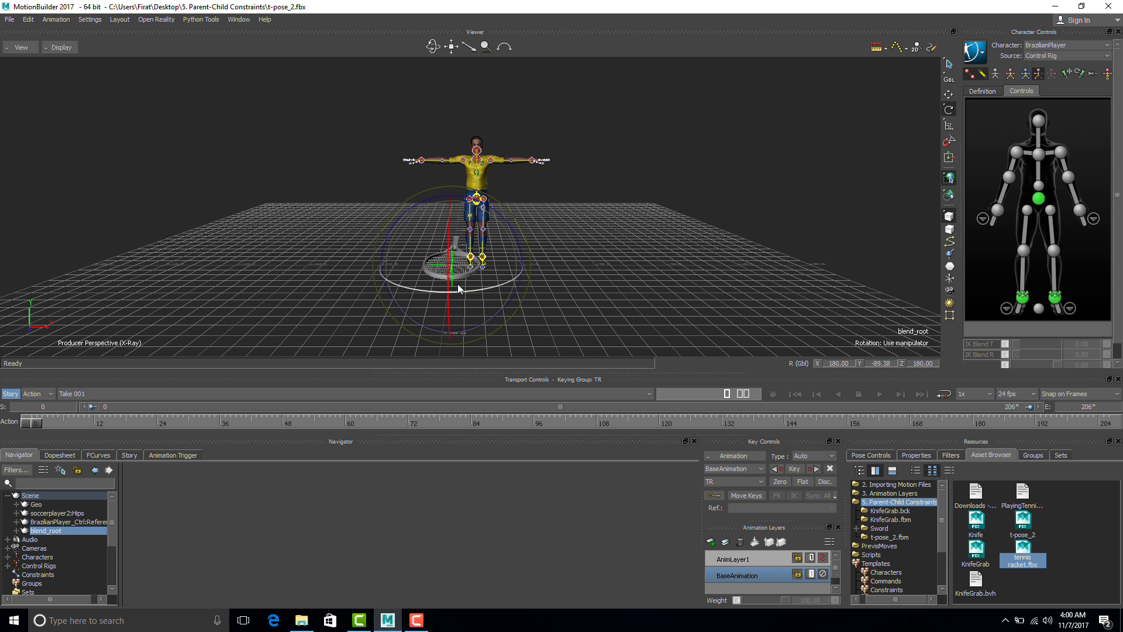
{"action": "key", "text": "w"}
{"action": "left_click_drag", "start_coordinate": [453, 214], "coordinate": [435, 119]}
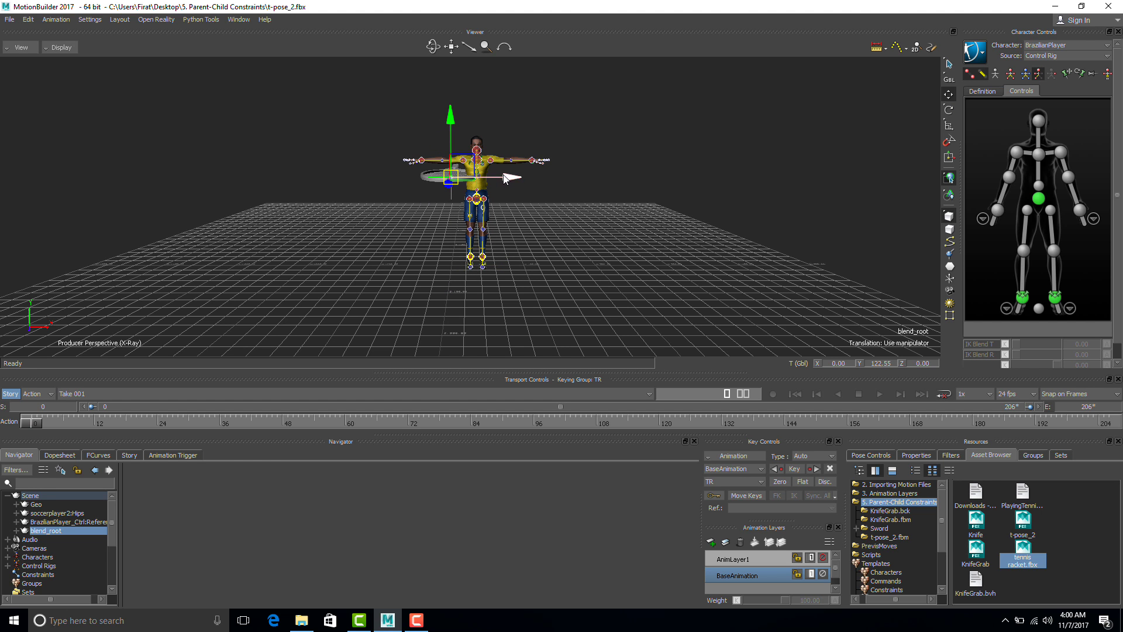
{"action": "left_click_drag", "start_coordinate": [506, 177], "coordinate": [536, 208]}
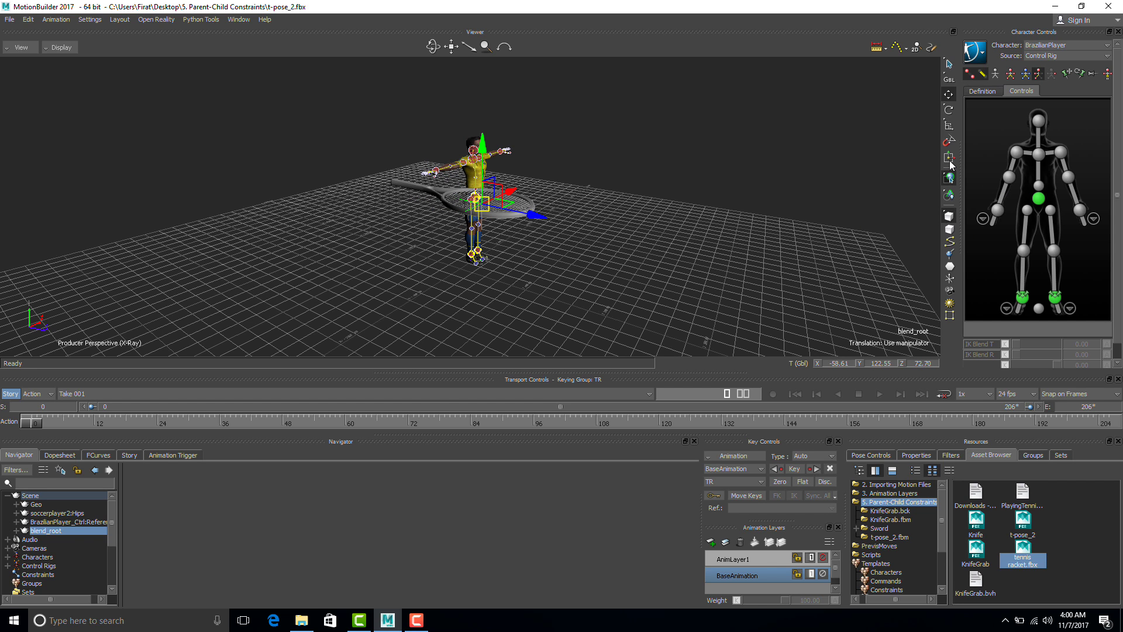
Step: Scale the racket uniformly to about 6.5 and move it to about X -75.2, Y 144.8, Z 83.6
{"action": "left_click", "coordinate": [948, 124]}
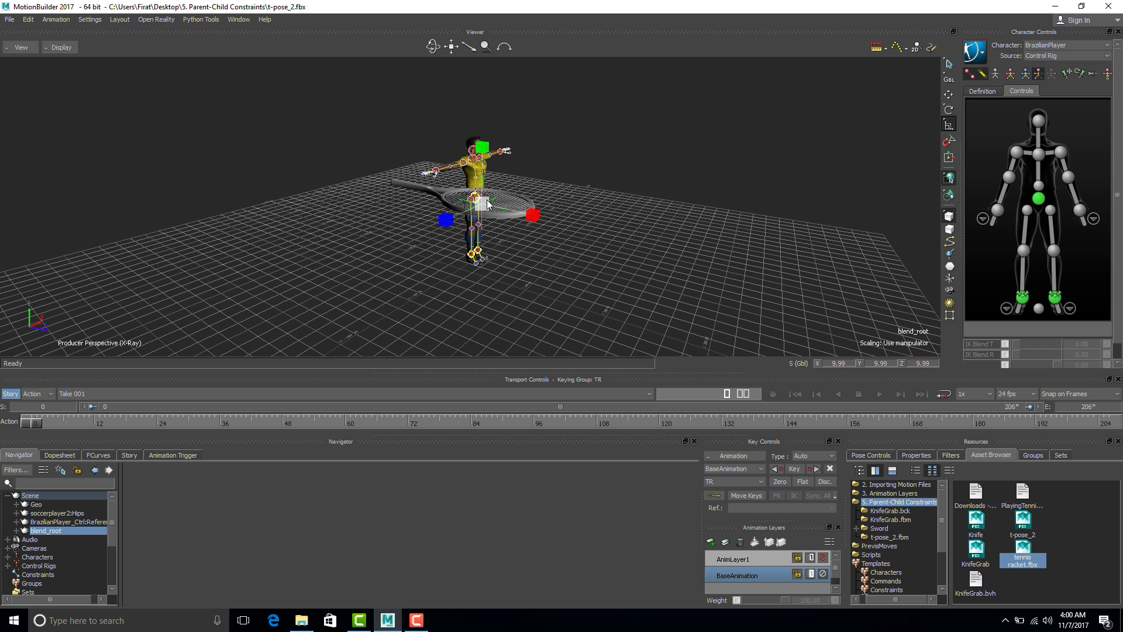
{"action": "left_click_drag", "start_coordinate": [488, 203], "coordinate": [481, 200]}
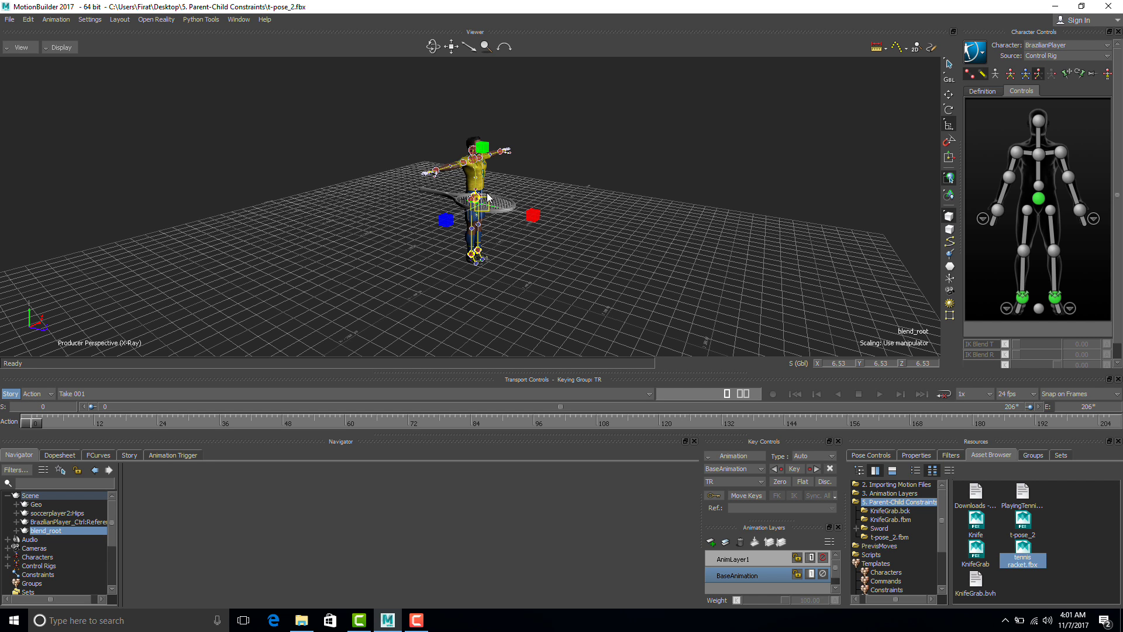
{"action": "key", "text": "t"}
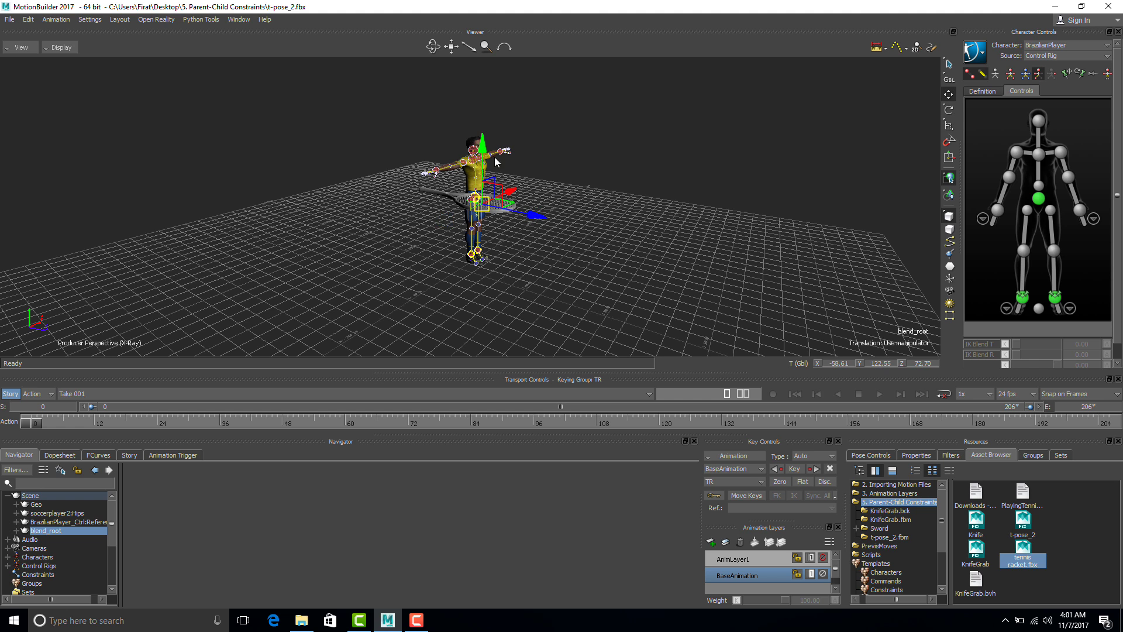
{"action": "left_click_drag", "start_coordinate": [481, 145], "coordinate": [483, 116]}
{"action": "left_click_drag", "start_coordinate": [548, 194], "coordinate": [564, 195]}
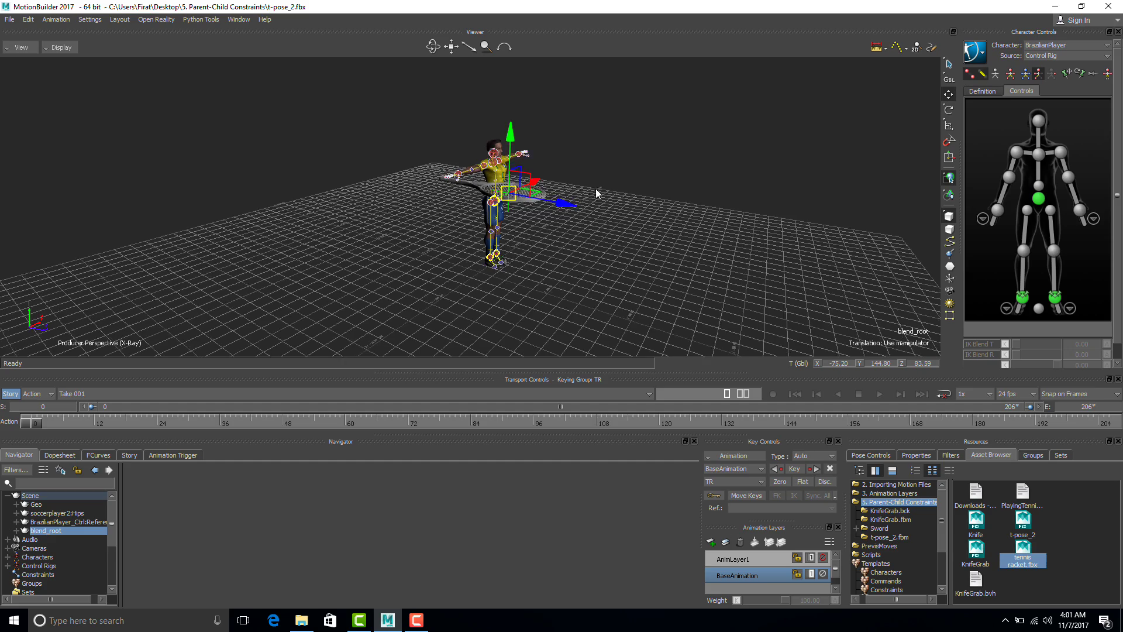
{"action": "scroll", "coordinate": [689, 181], "scroll_direction": "up", "scroll_amount": 6}
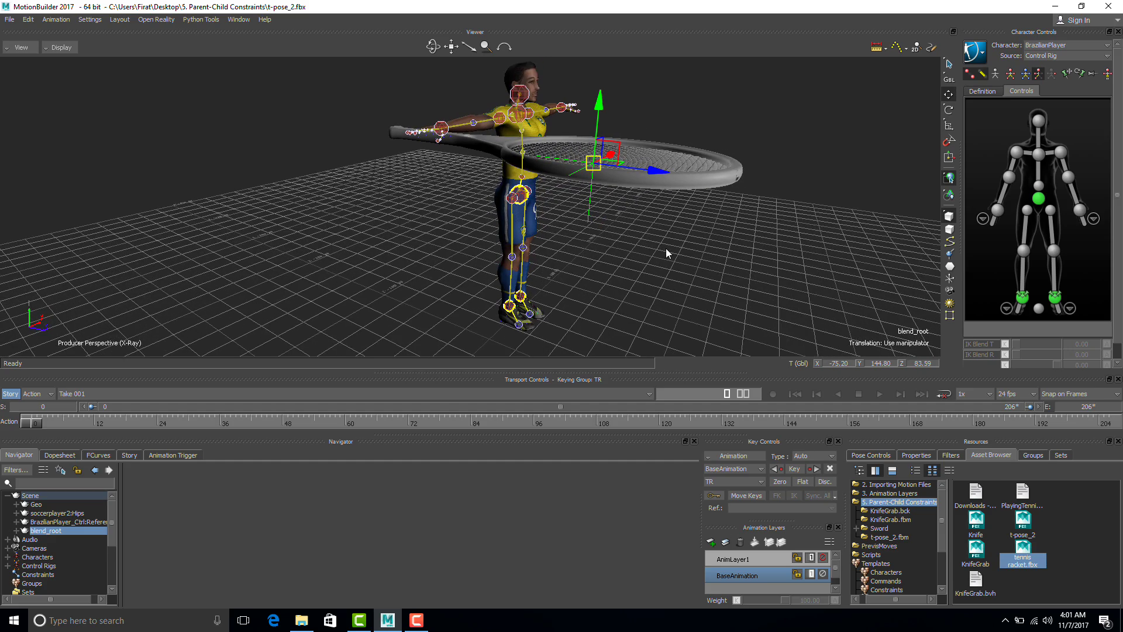
Step: Scale the racket down slightly more and move it toward the player's right hand, to about Y 152.7, Z 61.2
{"action": "left_click_drag", "start_coordinate": [665, 248], "coordinate": [686, 259], "text": "ctrl+shift"}
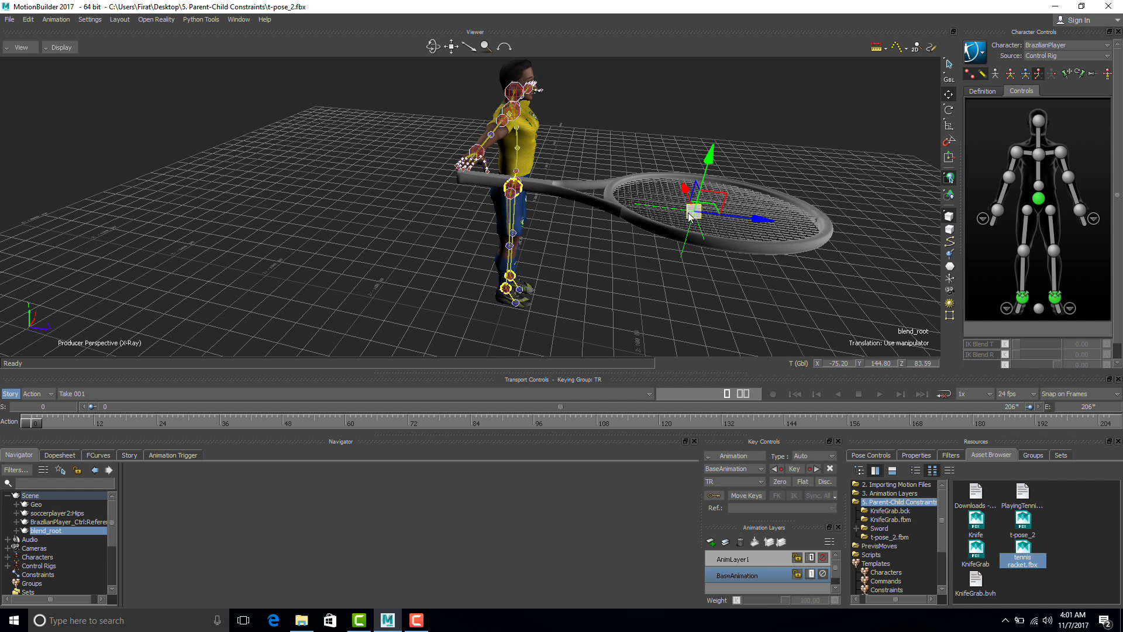
{"action": "key", "text": "r"}
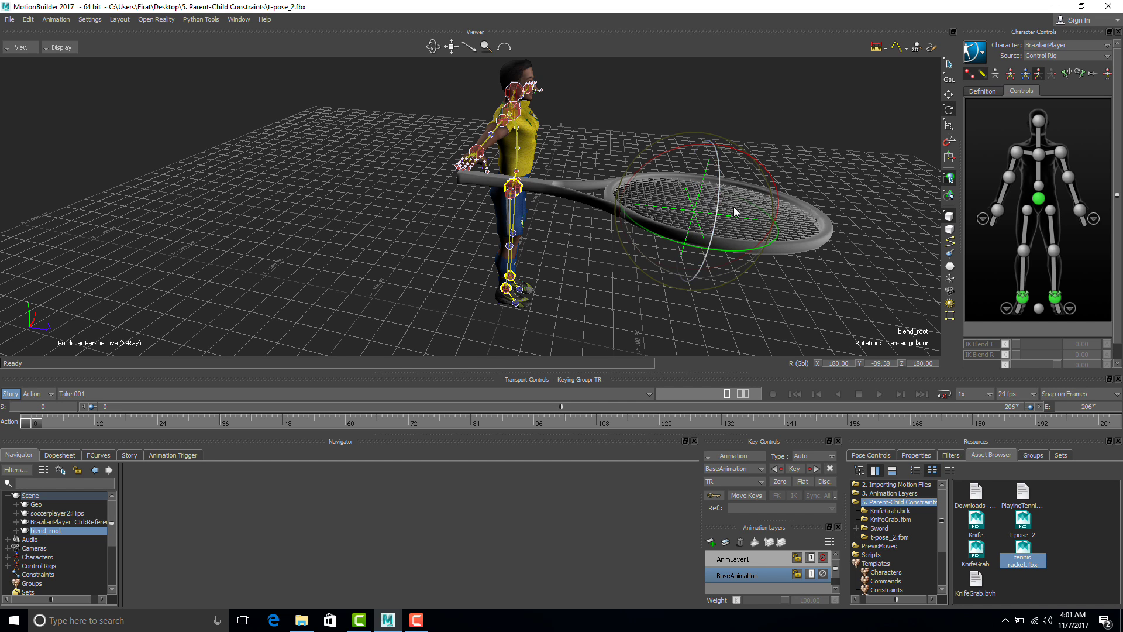
{"action": "left_click", "coordinate": [948, 125]}
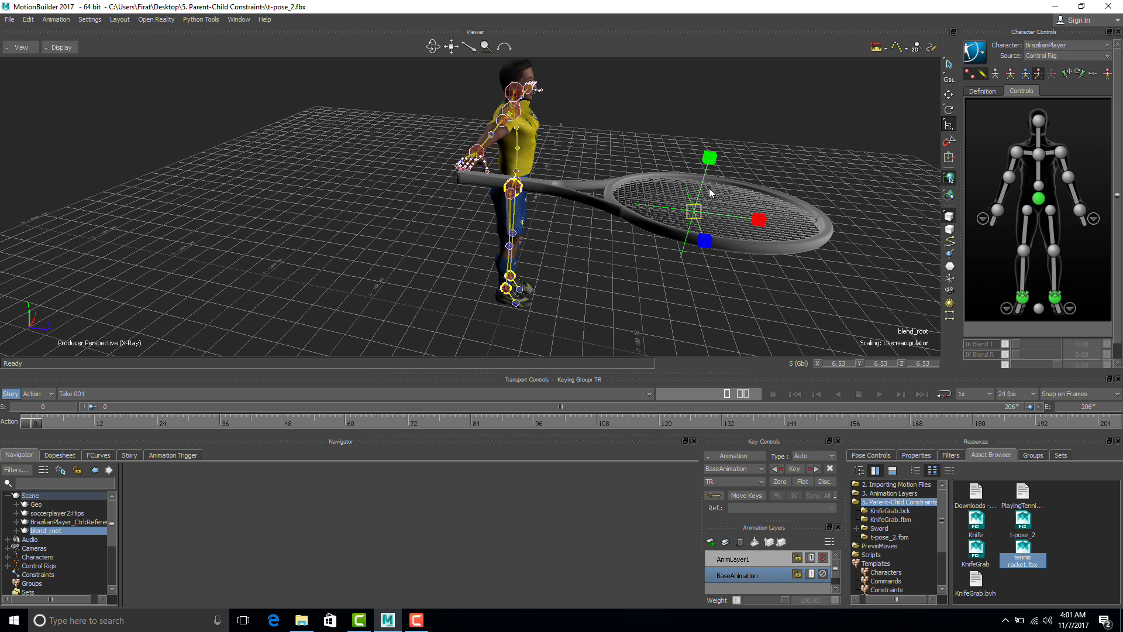
{"action": "left_click_drag", "start_coordinate": [697, 206], "coordinate": [692, 210]}
{"action": "key", "text": "t"}
{"action": "mouse_move", "coordinate": [641, 151]}
{"action": "left_mouse_down"}
{"action": "mouse_move", "coordinate": [637, 111]}
{"action": "mouse_move", "coordinate": [639, 129]}
{"action": "left_mouse_up"}
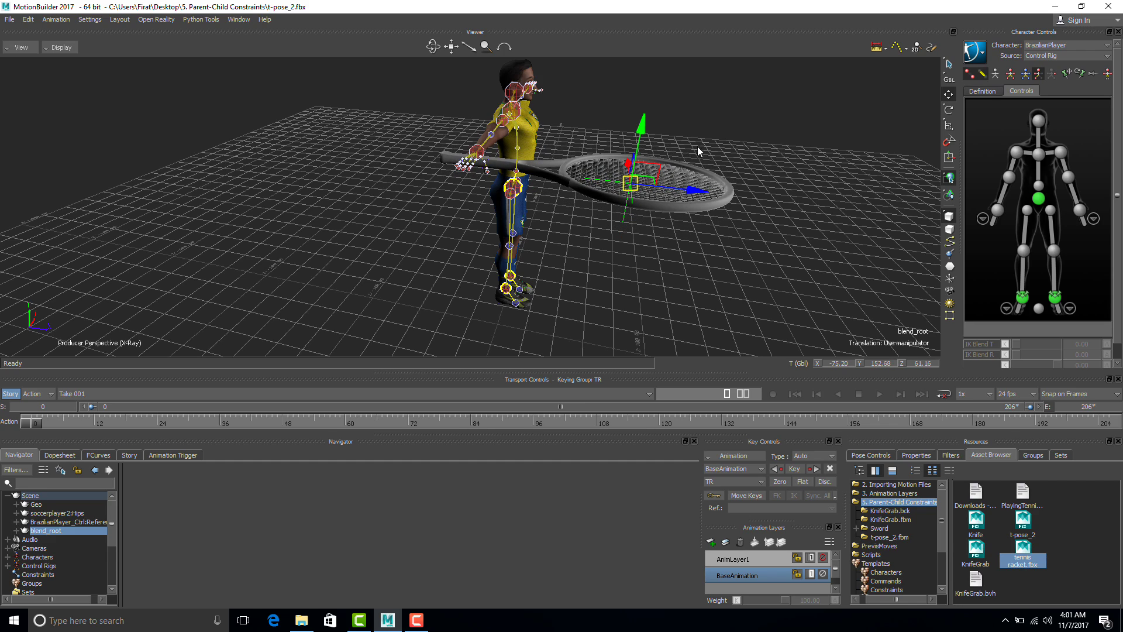
Step: Line the racket's handle up with the right hand by moving it to about X -60.6, Y 151.6
{"action": "left_click_drag", "start_coordinate": [719, 171], "coordinate": [475, 186], "text": "ctrl+shift"}
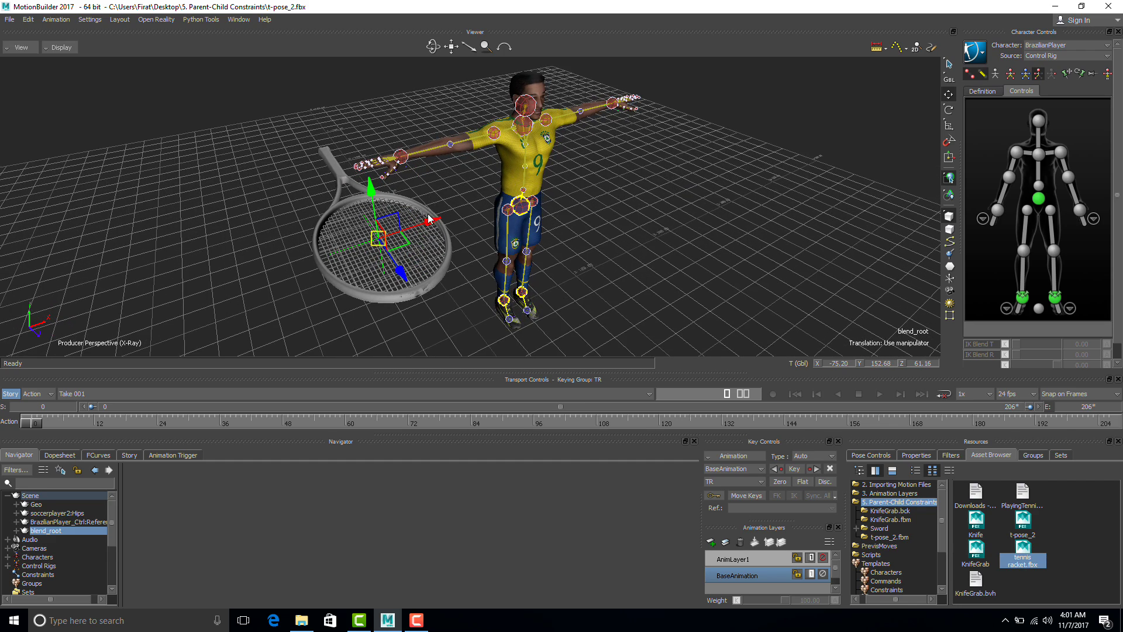
{"action": "left_click_drag", "start_coordinate": [428, 219], "coordinate": [477, 214]}
{"action": "left_click_drag", "start_coordinate": [476, 214], "coordinate": [534, 241], "text": "ctrl+shift"}
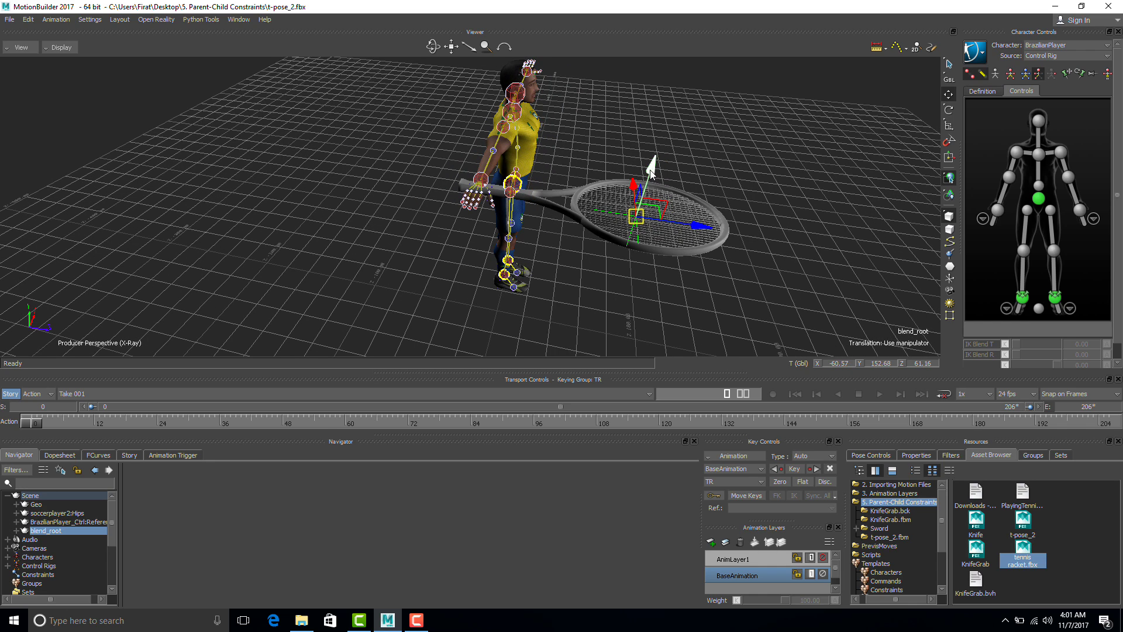
{"action": "left_click_drag", "start_coordinate": [651, 169], "coordinate": [651, 174]}
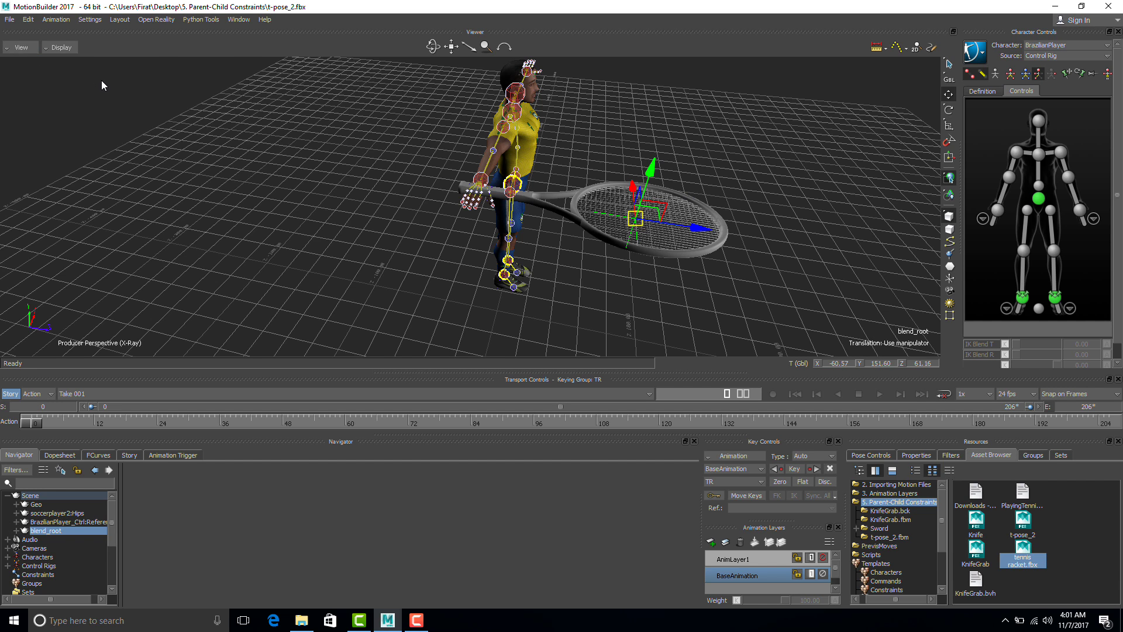
Step: In the front orthographic view, lower the racket to about Y 141.9, level with the right hand
{"action": "key", "text": "ctrl+f"}
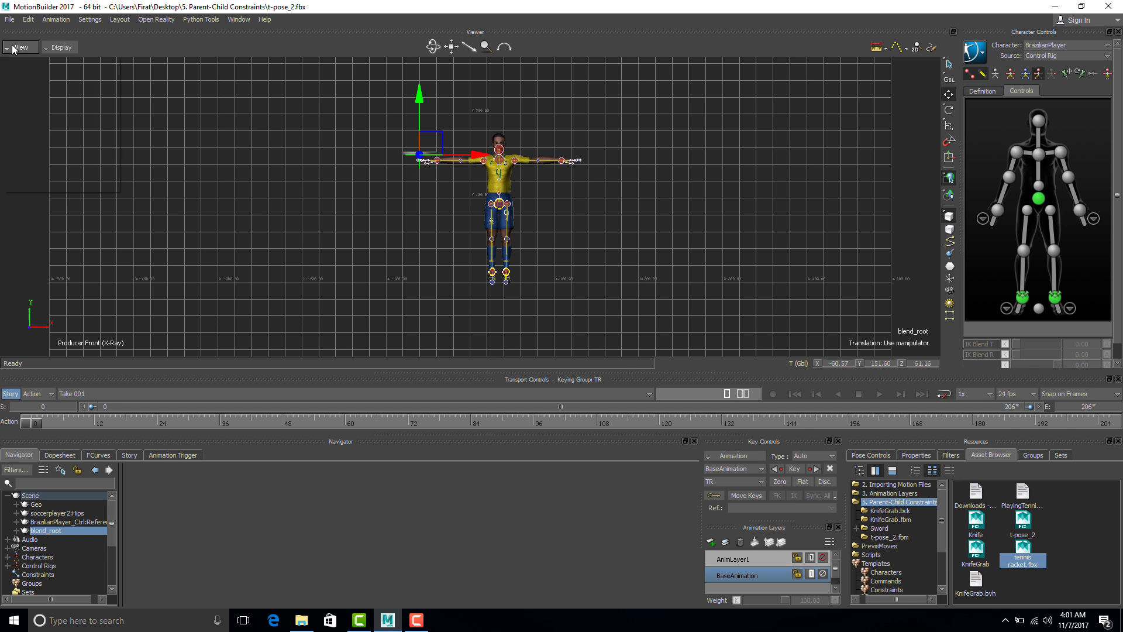
{"action": "left_click", "coordinate": [21, 46]}
{"action": "mouse_move", "coordinate": [73, 97]}
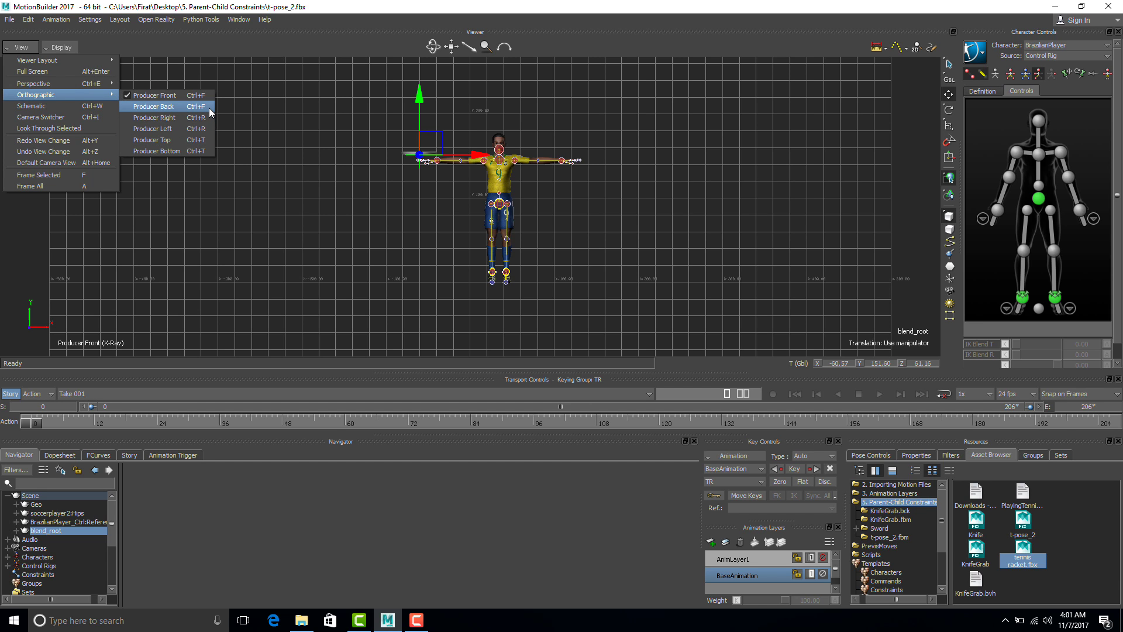
{"action": "left_click", "coordinate": [395, 156]}
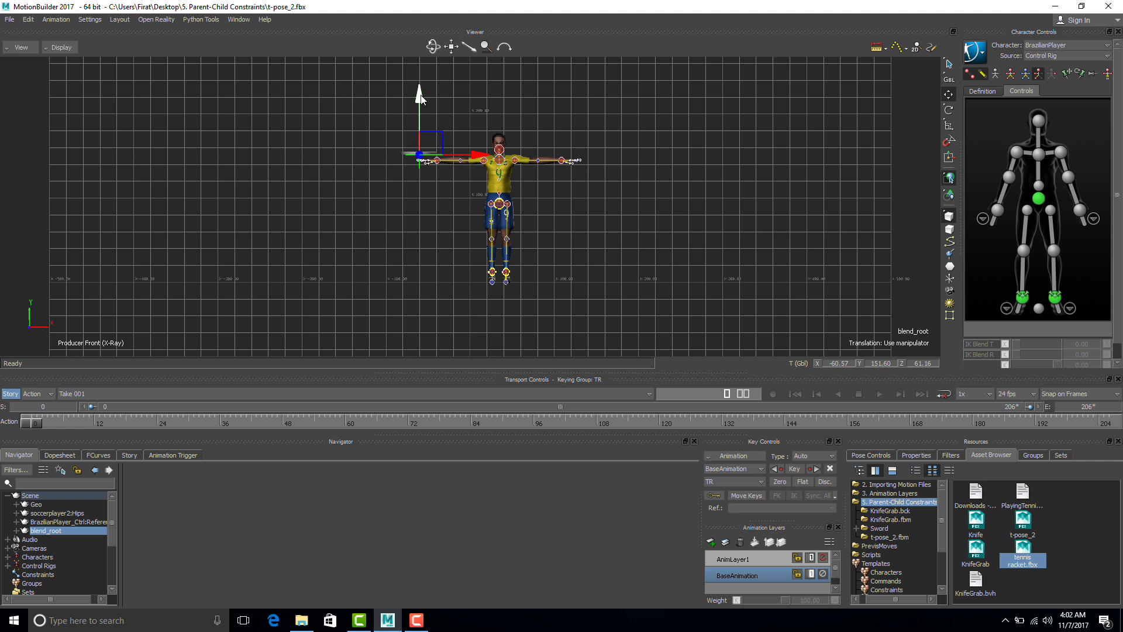
{"action": "left_click_drag", "start_coordinate": [422, 98], "coordinate": [423, 106]}
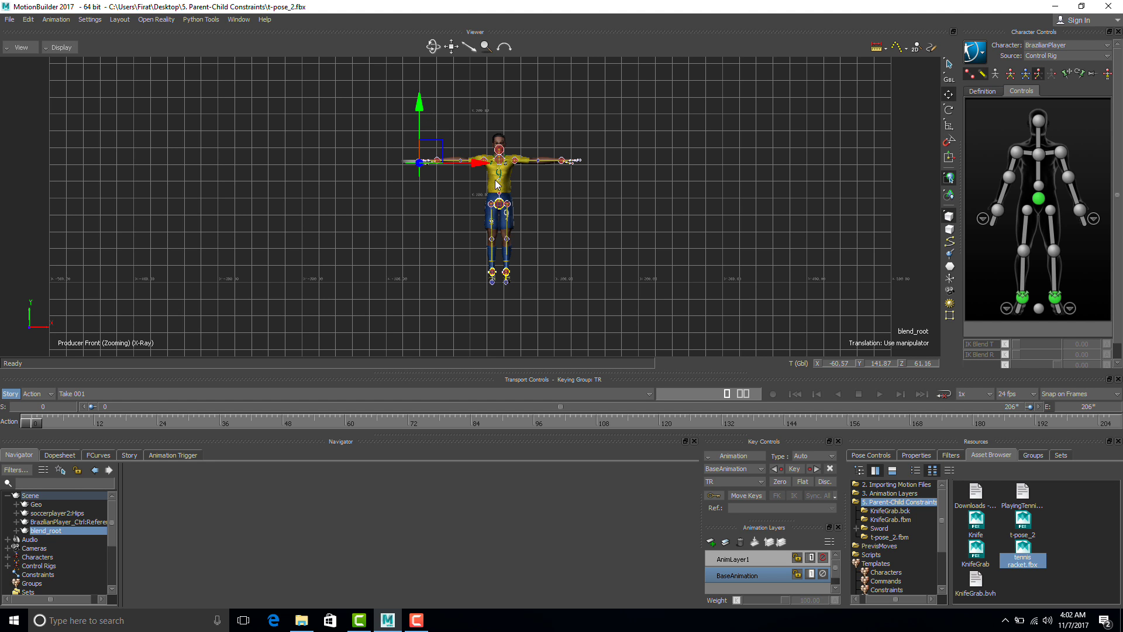
{"action": "scroll", "coordinate": [462, 161], "scroll_direction": "up", "scroll_amount": 5}
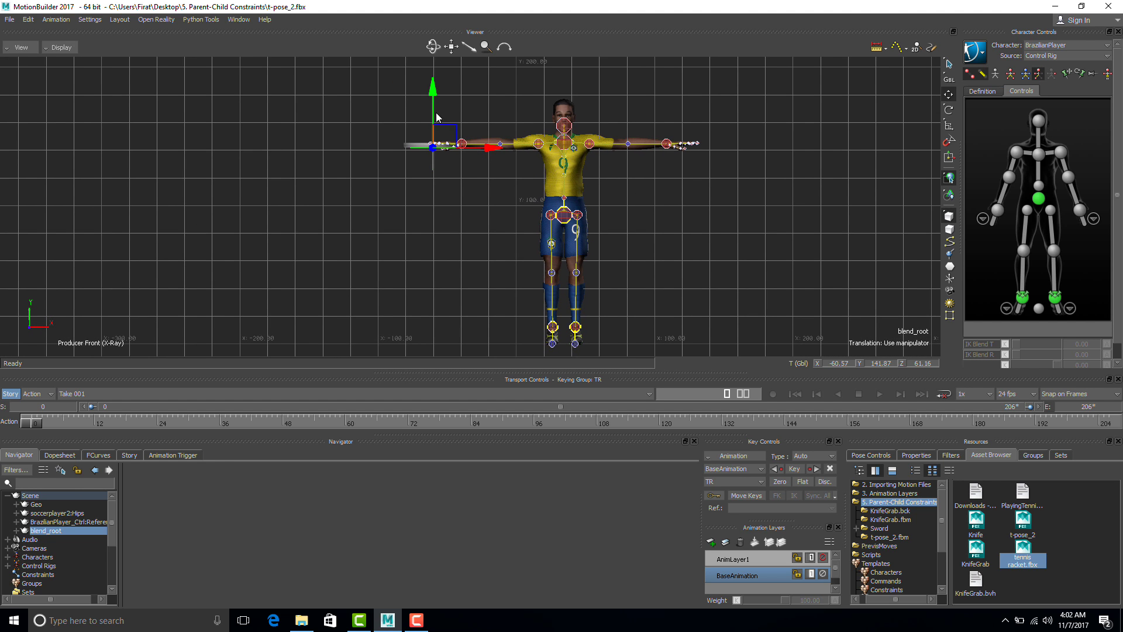
Step: Move the racket to about X -50.8, Y 141.0, Z 57.1, checking its fit in the right hand from front and perspective views
{"action": "left_click_drag", "start_coordinate": [436, 94], "coordinate": [437, 96]}
{"action": "left_click_drag", "start_coordinate": [486, 148], "coordinate": [503, 146]}
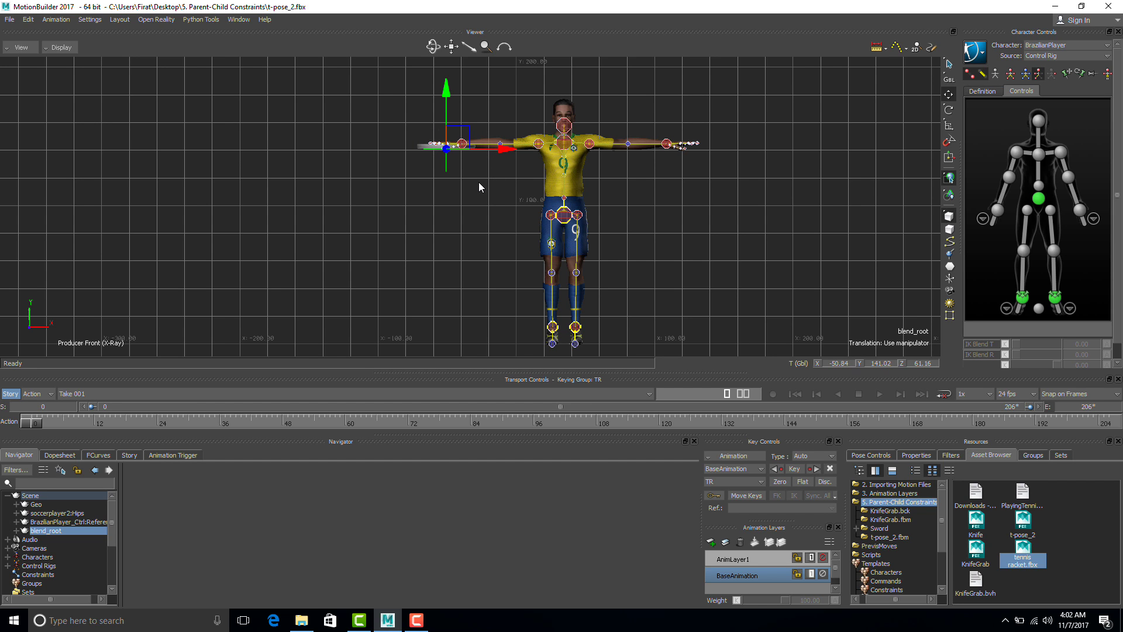
{"action": "key", "text": "ctrl+e"}
{"action": "left_click", "coordinate": [22, 48]}
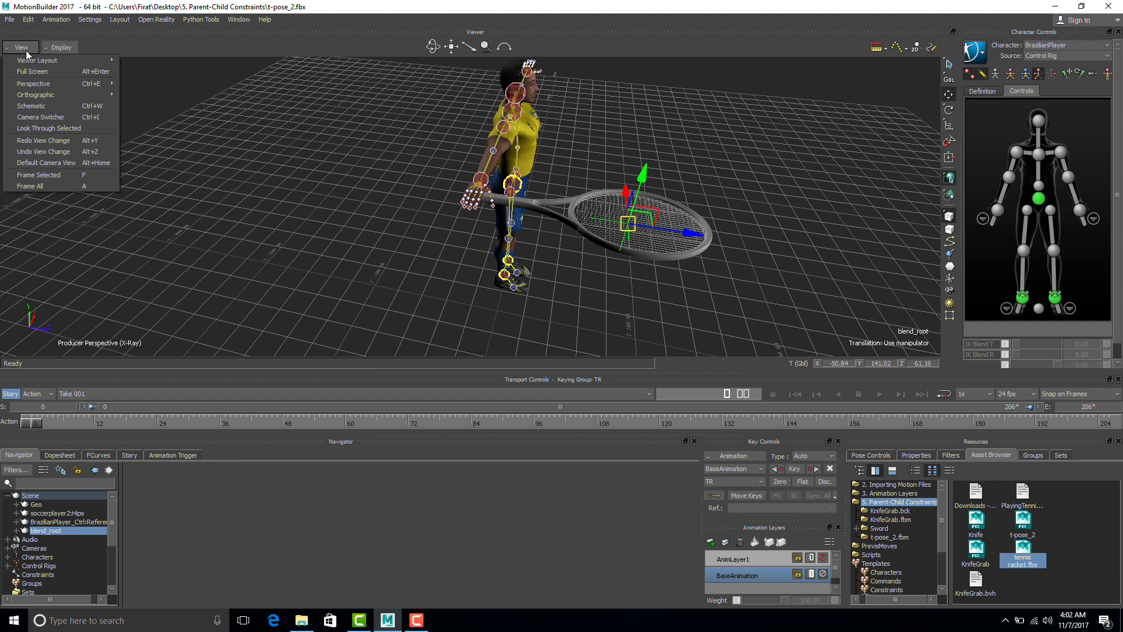
{"action": "mouse_move", "coordinate": [41, 84]}
{"action": "left_click", "coordinate": [486, 168]}
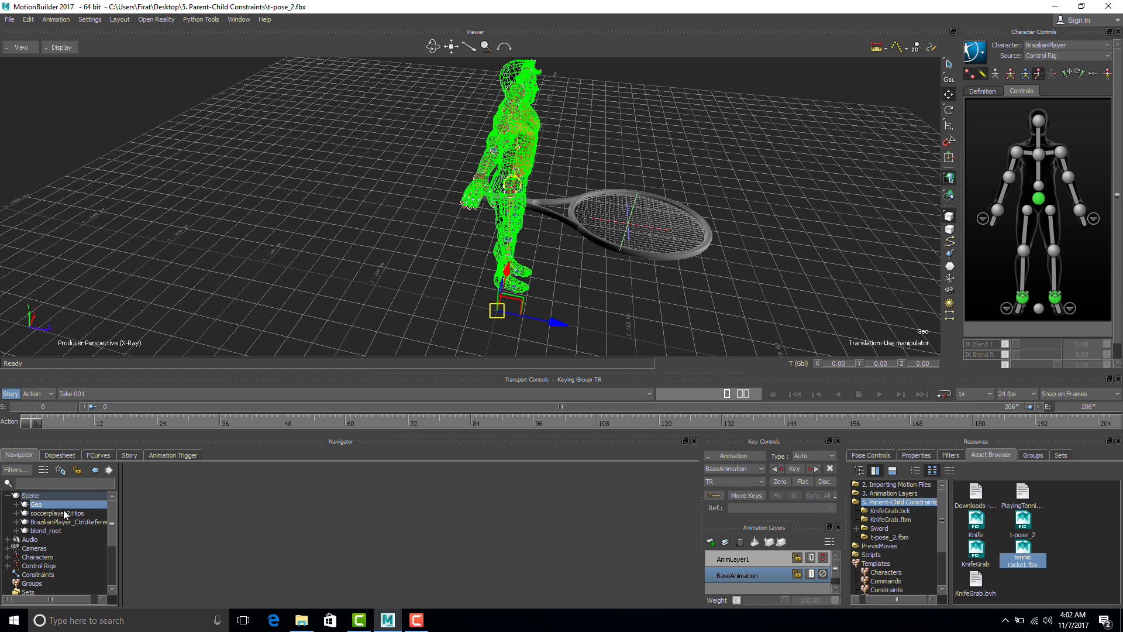
{"action": "left_click", "coordinate": [57, 530]}
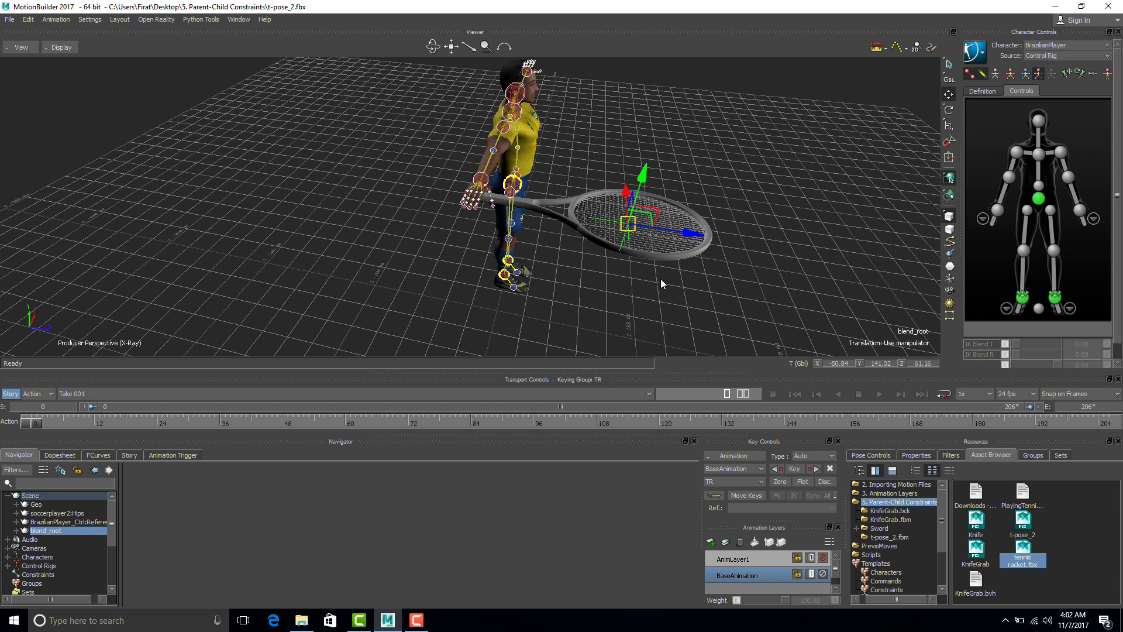
{"action": "left_click_drag", "start_coordinate": [687, 238], "coordinate": [677, 233]}
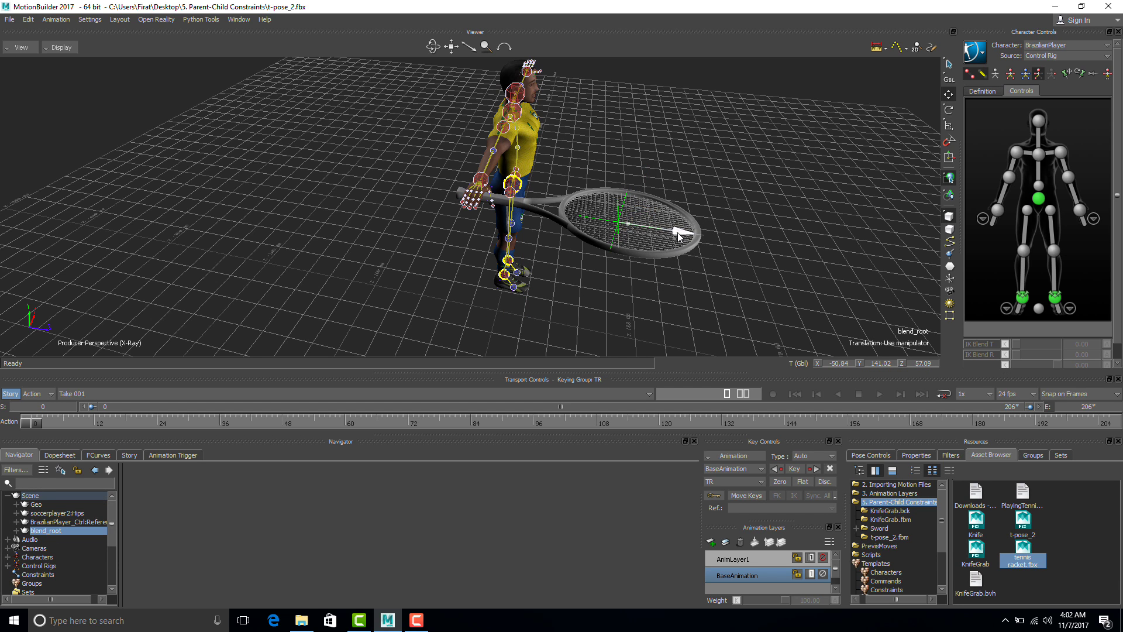
Step: Raise the racket's Circle mesh to about Y 144.5, nearer the level of the right hand
{"action": "left_click_drag", "start_coordinate": [755, 228], "coordinate": [698, 223], "text": "ctrl+shift"}
{"action": "left_click_drag", "start_coordinate": [513, 263], "coordinate": [562, 272], "text": "ctrl+shift"}
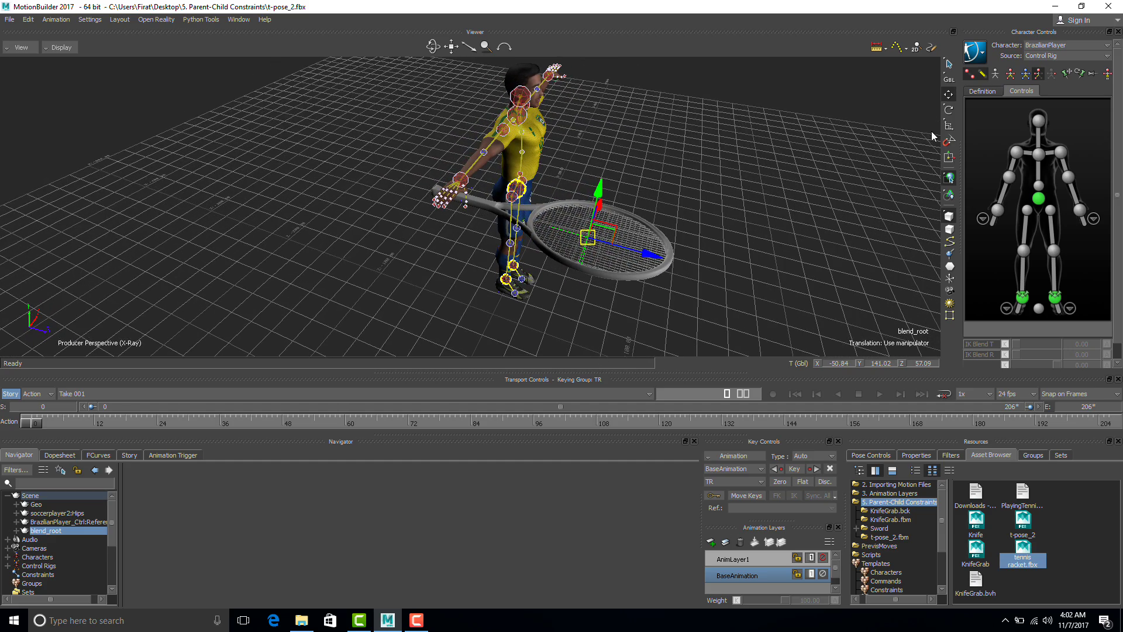
{"action": "left_click", "coordinate": [949, 125]}
{"action": "left_click_drag", "start_coordinate": [588, 237], "coordinate": [609, 217]}
{"action": "left_click", "coordinate": [608, 217]}
{"action": "key", "text": "t"}
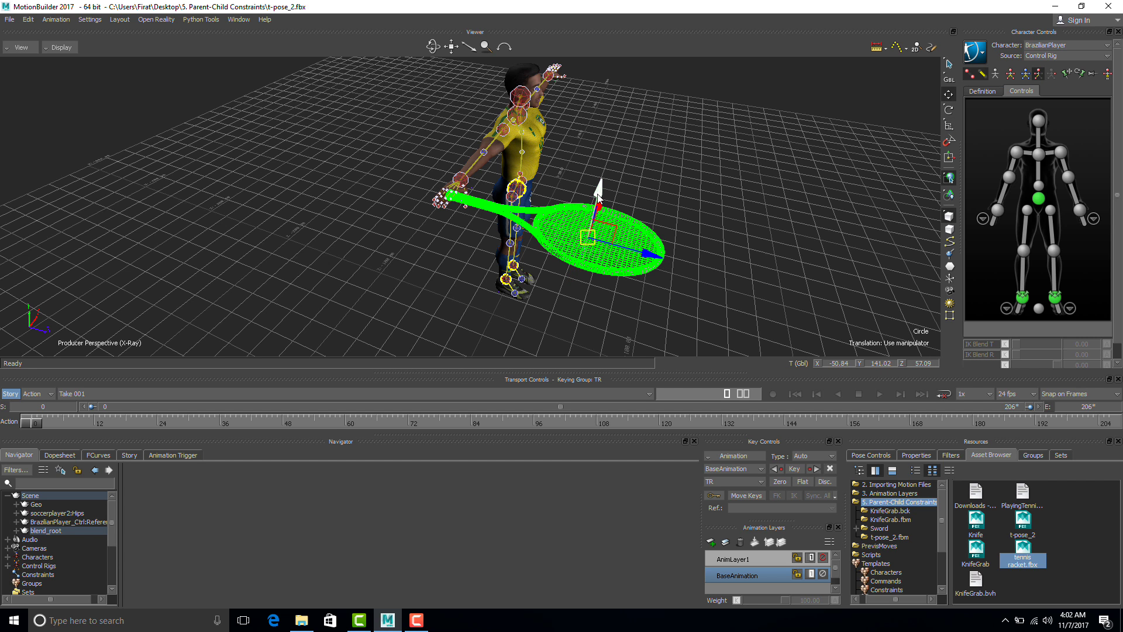
{"action": "mouse_move", "coordinate": [676, 199]}
{"action": "left_mouse_down", "text": "ctrl+shift"}
{"action": "mouse_move", "coordinate": [677, 188]}
{"action": "mouse_move", "coordinate": [669, 193]}
{"action": "left_mouse_up", "text": "ctrl+shift"}
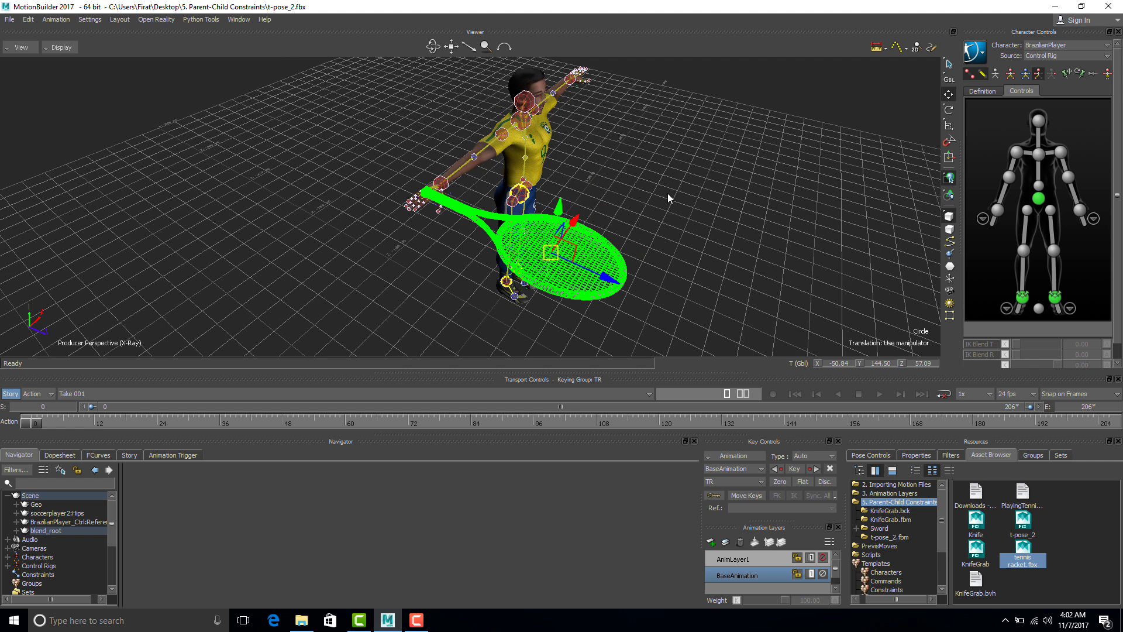
{"action": "left_click", "coordinate": [669, 193]}
Step: With X-ray display off, move the whole racket to about Y 138.8, Z 49.2 so the handle lies under the right palm
{"action": "left_click", "coordinate": [45, 530]}
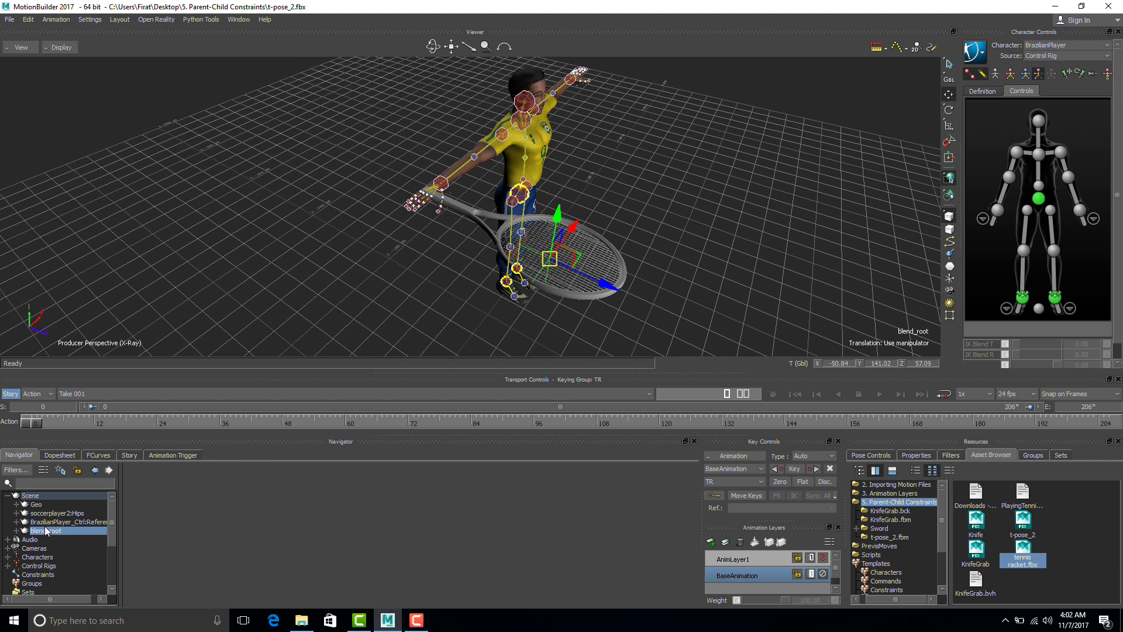
{"action": "left_click_drag", "start_coordinate": [559, 208], "coordinate": [563, 204]}
{"action": "left_click_drag", "start_coordinate": [628, 188], "coordinate": [576, 188], "text": "ctrl+shift"}
{"action": "key", "text": "ctrl+a"}
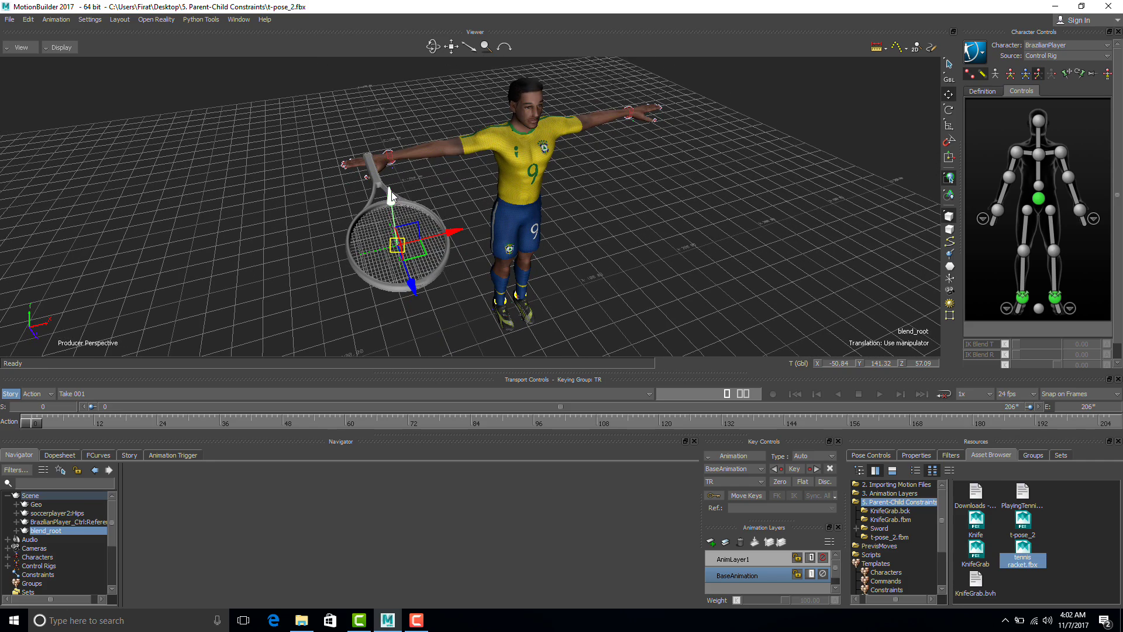
{"action": "left_click_drag", "start_coordinate": [391, 191], "coordinate": [391, 198]}
{"action": "left_click_drag", "start_coordinate": [409, 288], "coordinate": [485, 276]}
{"action": "left_click_drag", "start_coordinate": [692, 195], "coordinate": [659, 185]}
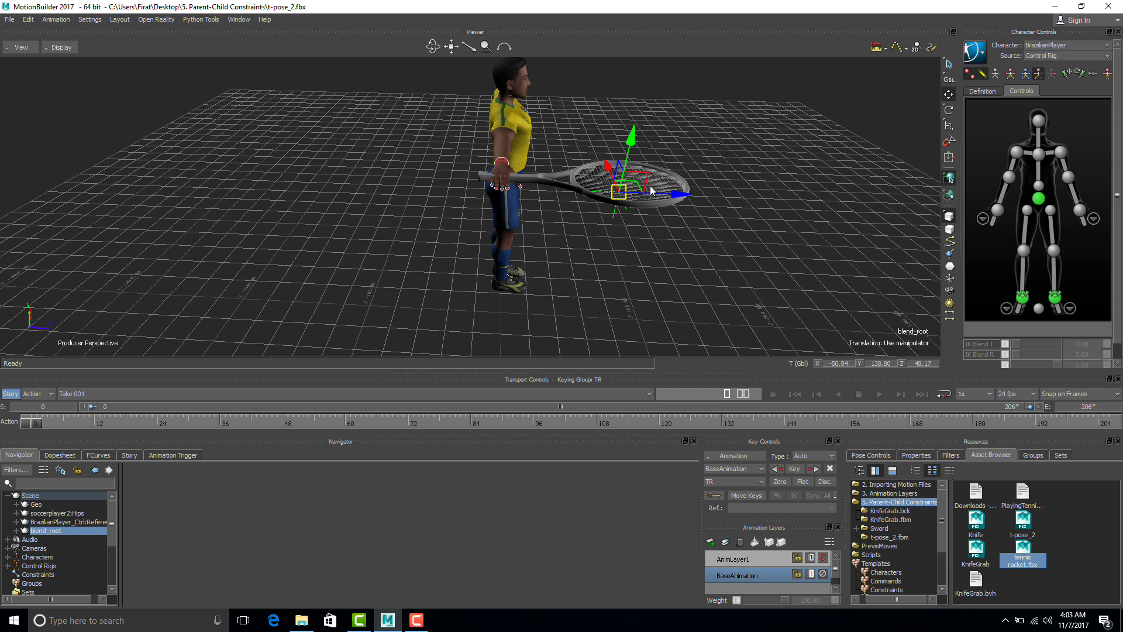
Step: Rotate the racket to about X -108.9, Y -89.1, Z 108.9 to level it with the hand
{"action": "key", "text": "r"}
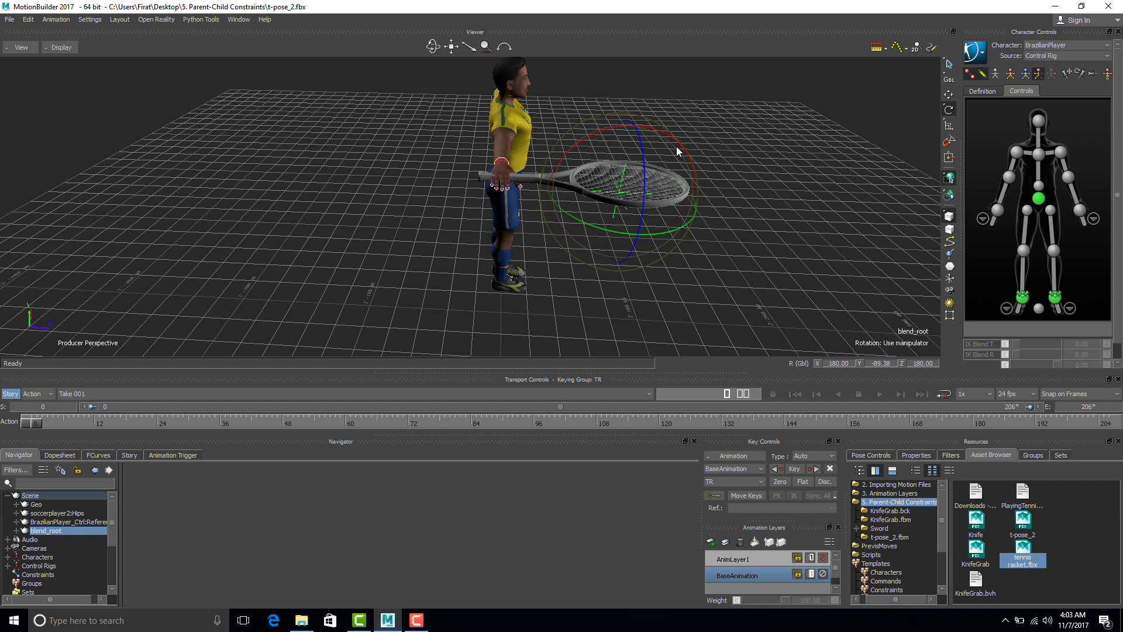
{"action": "left_click_drag", "start_coordinate": [679, 143], "coordinate": [686, 161]}
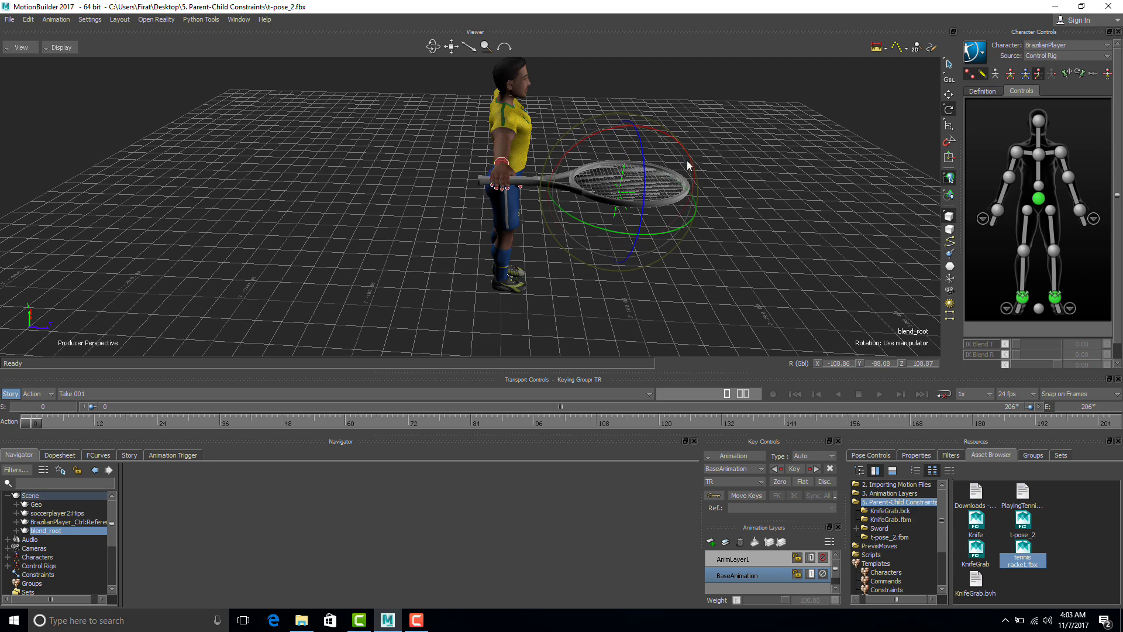
{"action": "left_click_drag", "start_coordinate": [745, 188], "coordinate": [708, 190], "text": "ctrl+shift"}
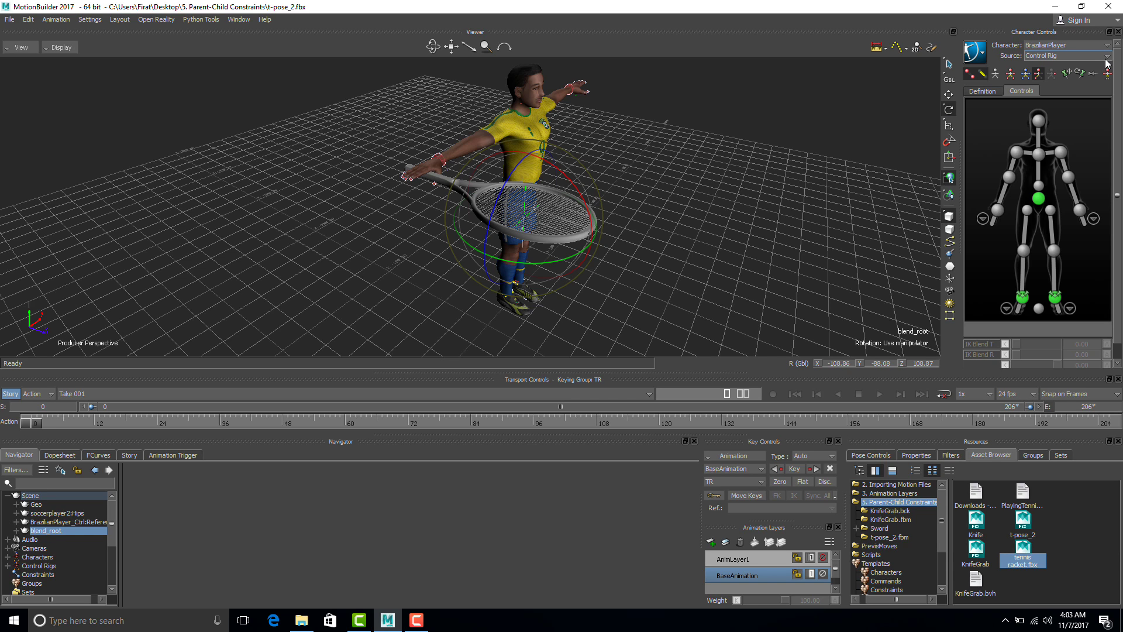
Step: Release the effector pinning and curl the four right-hand fingers around the handle in additive rotation, to about Z 68.4
{"action": "left_click", "coordinate": [1052, 73]}
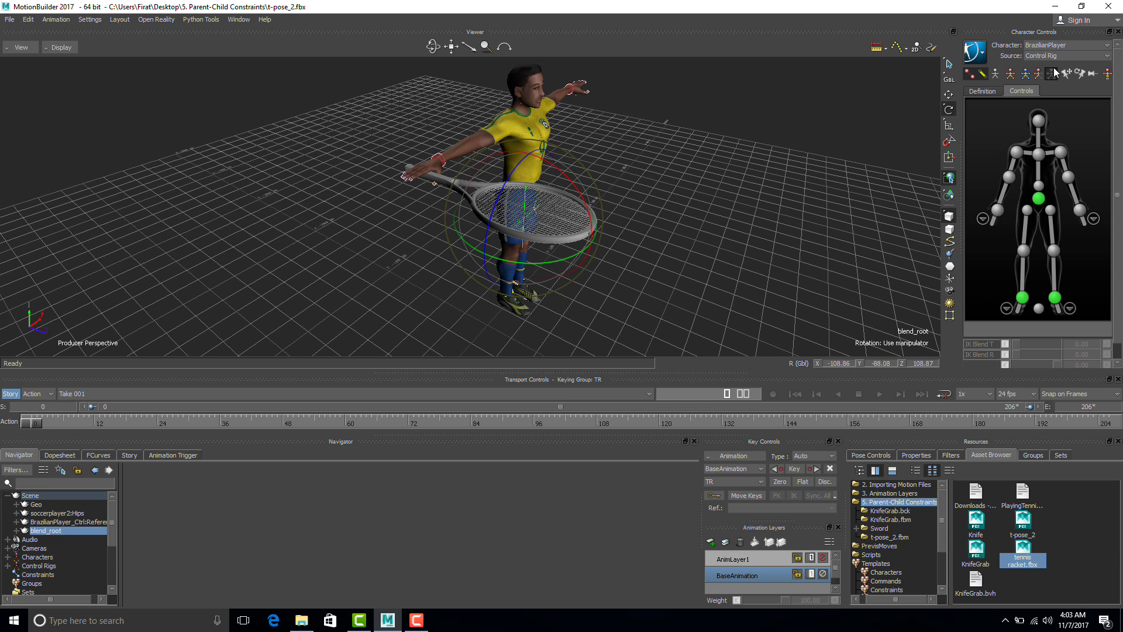
{"action": "left_click", "coordinate": [948, 79]}
{"action": "left_click", "coordinate": [951, 104]}
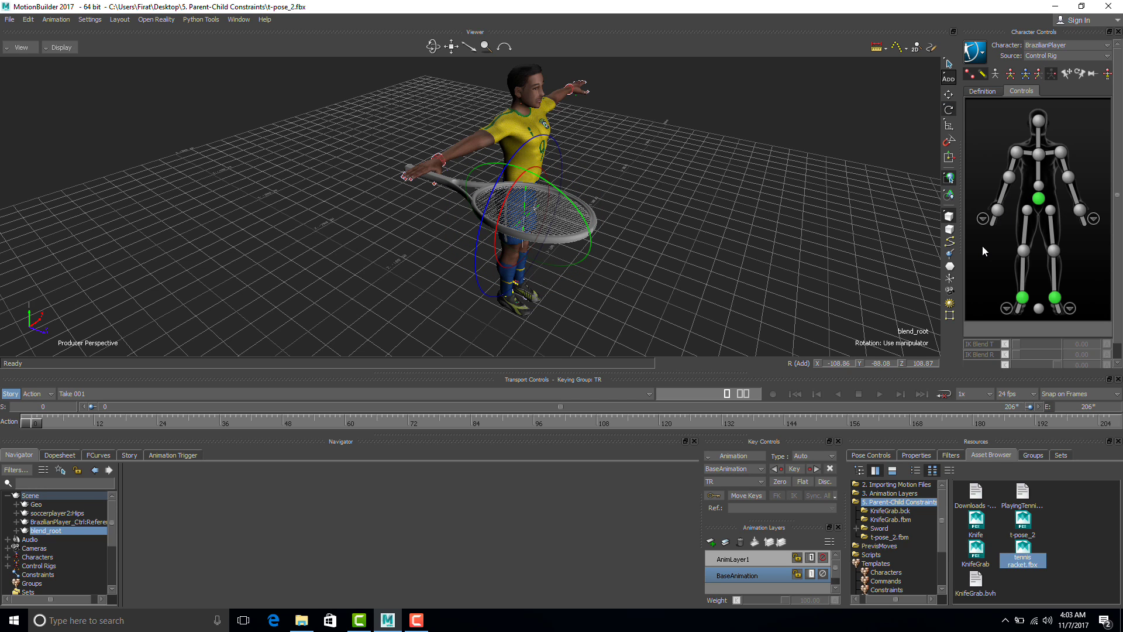
{"action": "left_click", "coordinate": [983, 219]}
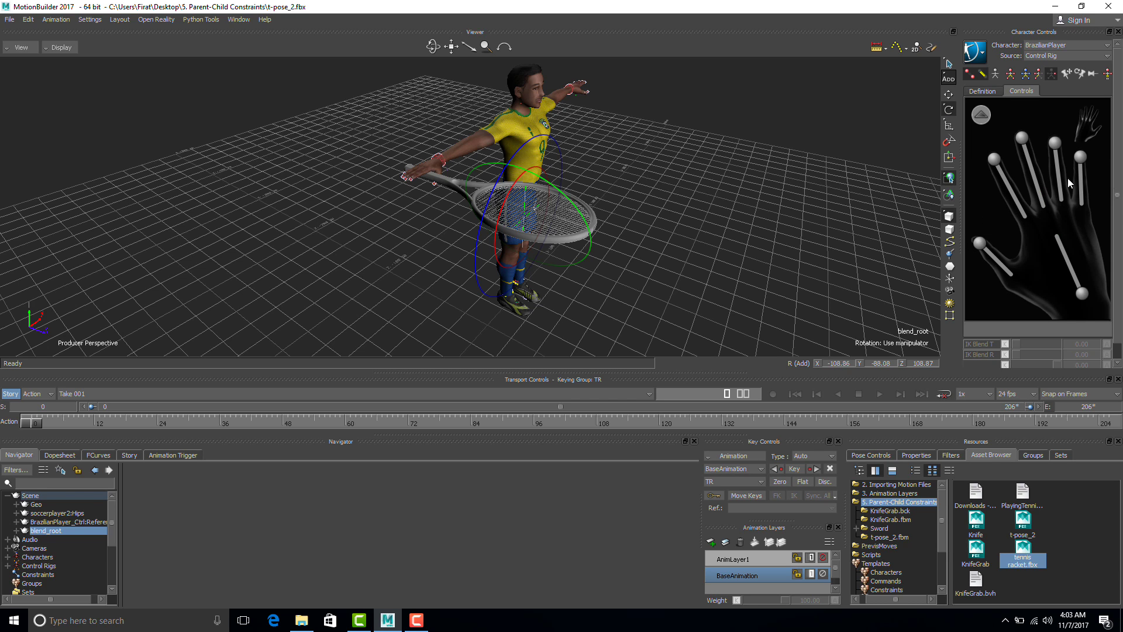
{"action": "left_click_drag", "start_coordinate": [1103, 184], "coordinate": [982, 135]}
{"action": "left_click_drag", "start_coordinate": [458, 126], "coordinate": [503, 142]}
{"action": "left_click_drag", "start_coordinate": [375, 61], "coordinate": [333, 65]}
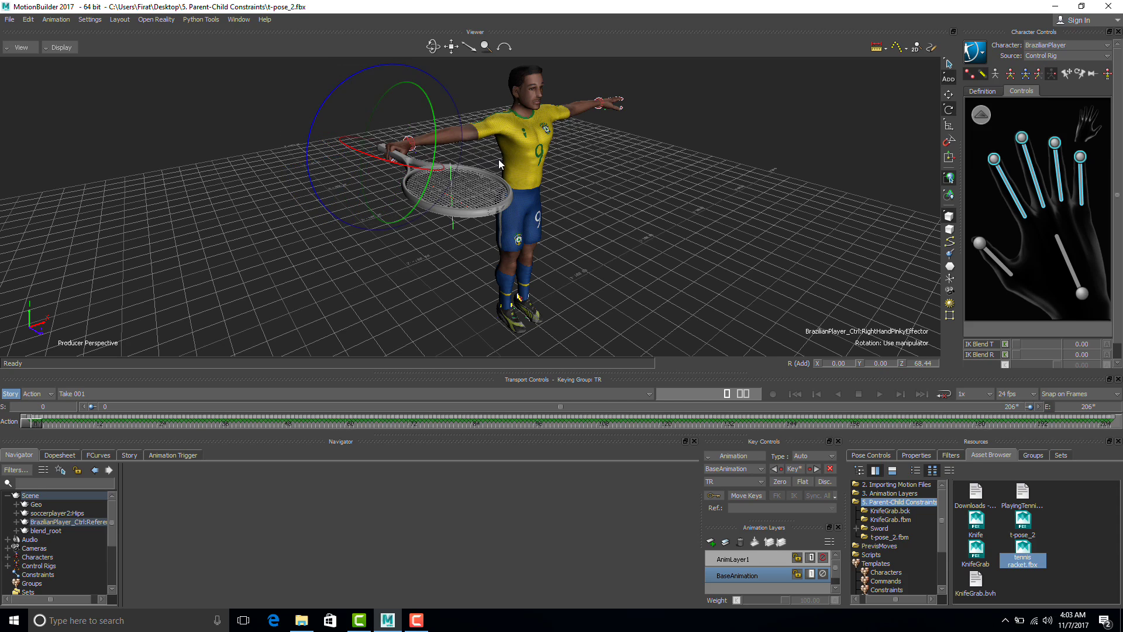
{"action": "left_click_drag", "start_coordinate": [498, 159], "coordinate": [516, 159]}
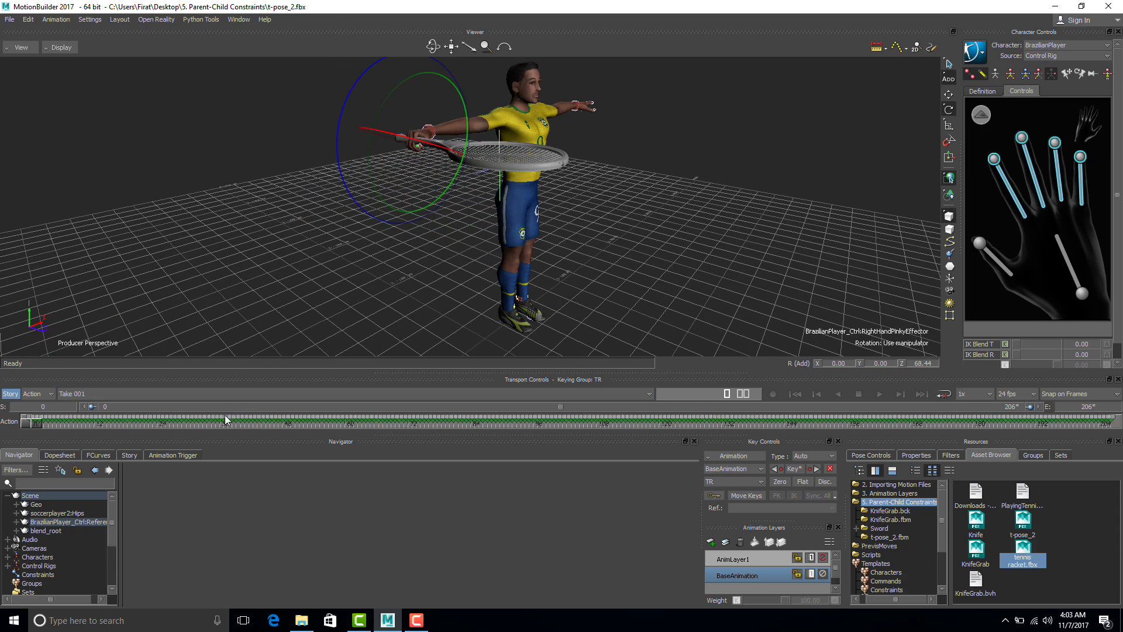
Step: Shift the racket in global space to about X -50.3 and rotate it to about X -130.8, Y -87.6, Z 130.8
{"action": "left_click", "coordinate": [61, 531]}
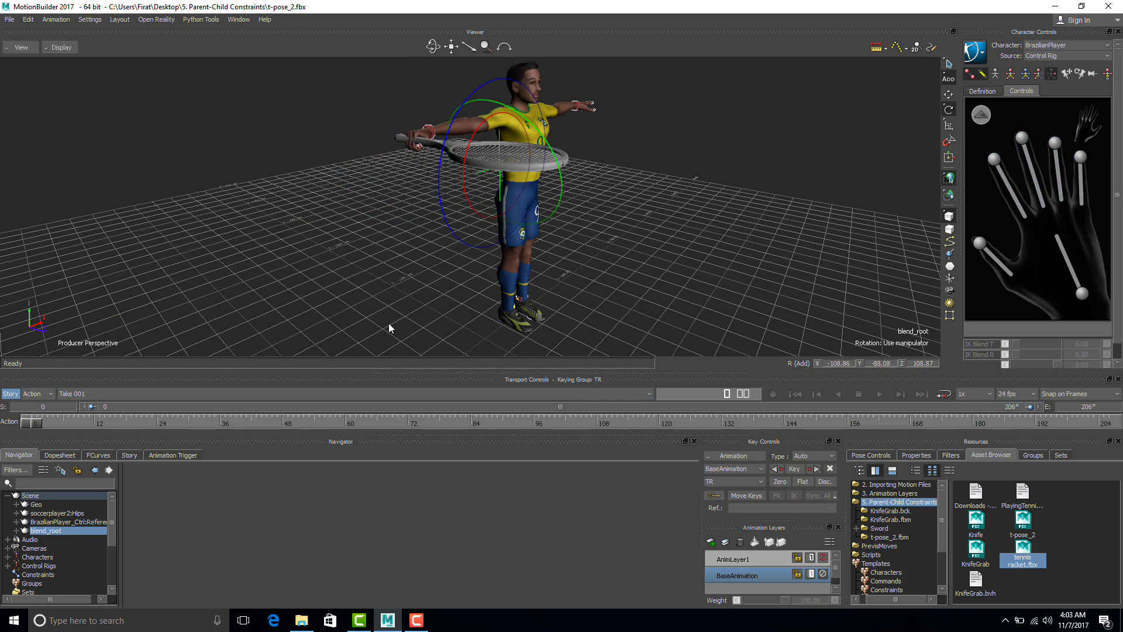
{"action": "left_click_drag", "start_coordinate": [566, 285], "coordinate": [545, 286]}
{"action": "key", "text": "t"}
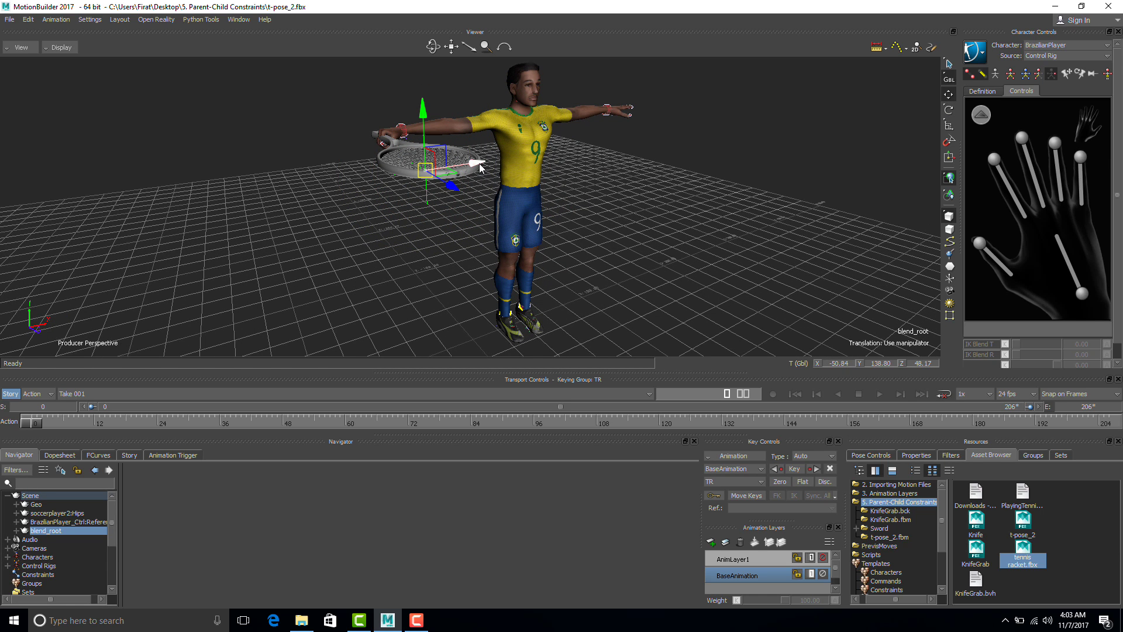
{"action": "left_click_drag", "start_coordinate": [479, 163], "coordinate": [620, 217]}
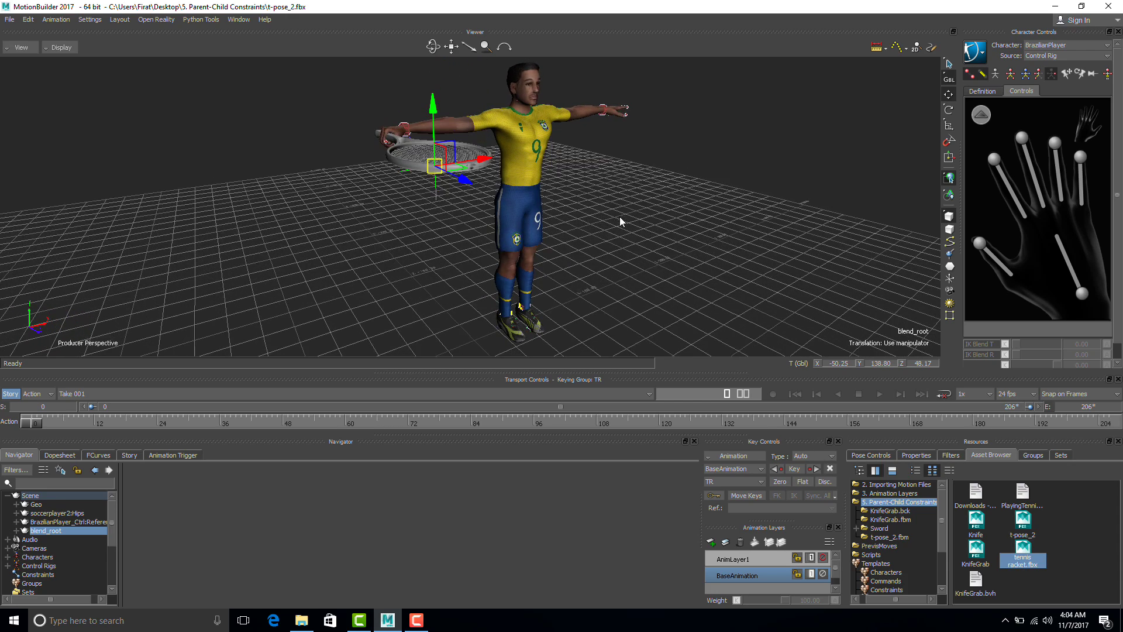
{"action": "key", "text": "r"}
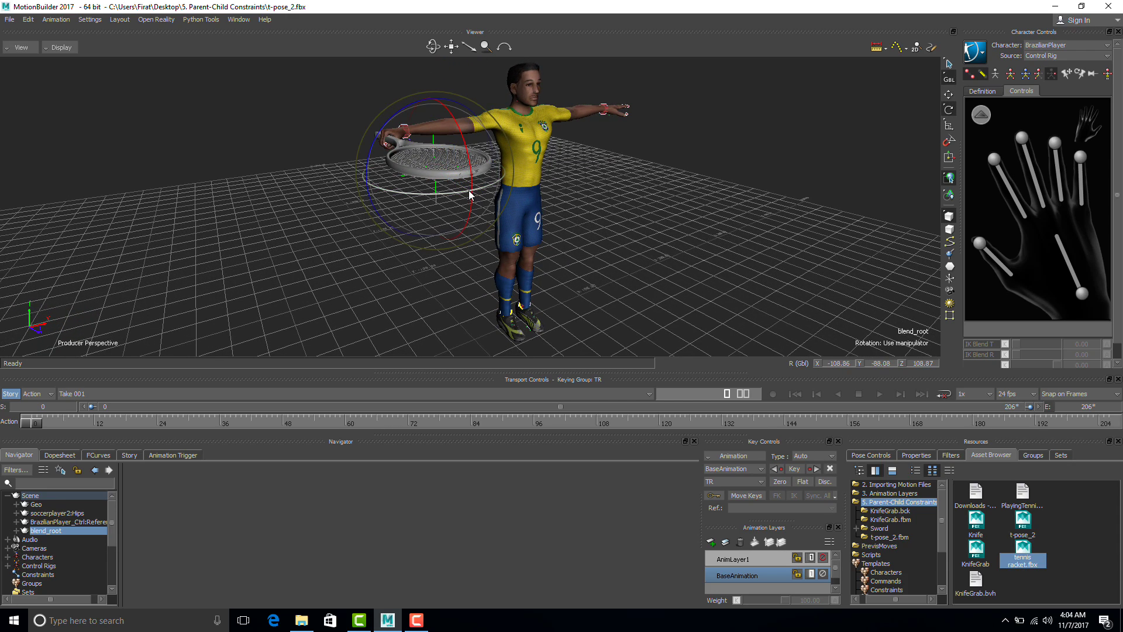
{"action": "left_click_drag", "start_coordinate": [468, 194], "coordinate": [510, 193]}
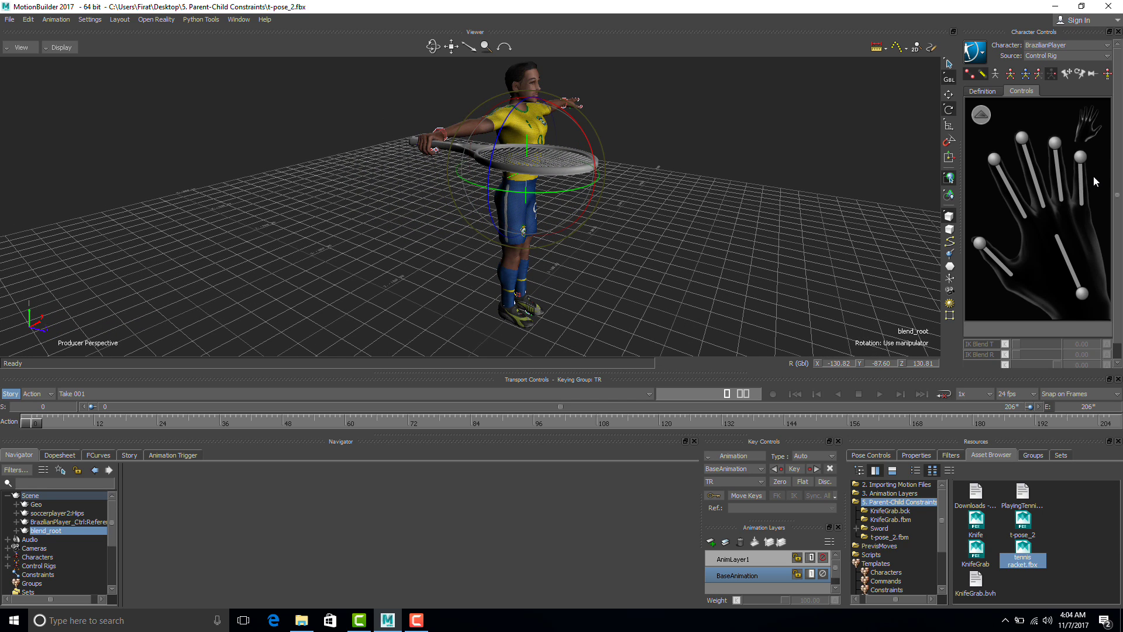
Step: Adjust the curl of the four right-hand fingers on the handle to about Z -144.9 in global rotation
{"action": "left_click_drag", "start_coordinate": [1093, 177], "coordinate": [977, 133]}
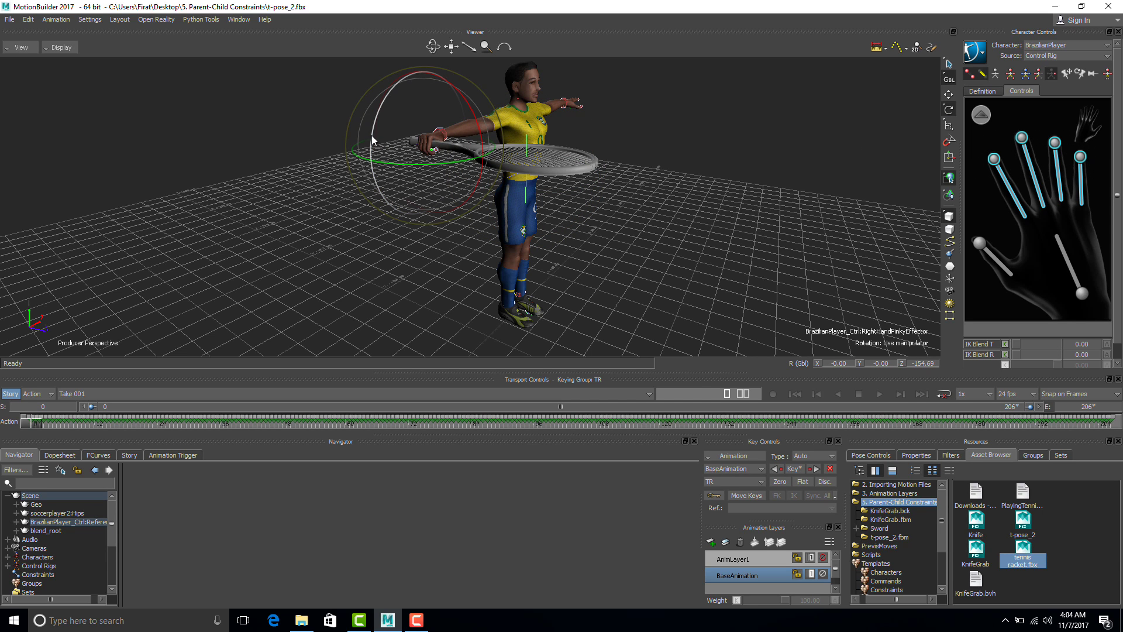
{"action": "left_click_drag", "start_coordinate": [371, 135], "coordinate": [375, 143]}
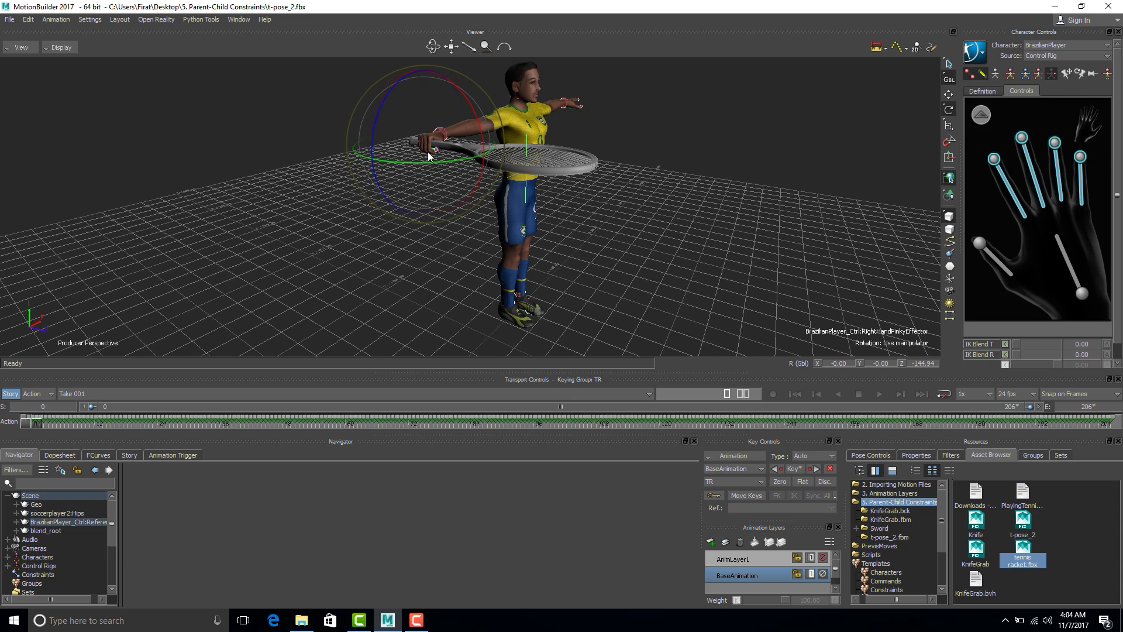
{"action": "left_click_drag", "start_coordinate": [544, 169], "coordinate": [510, 170], "text": "ctrl+shift"}
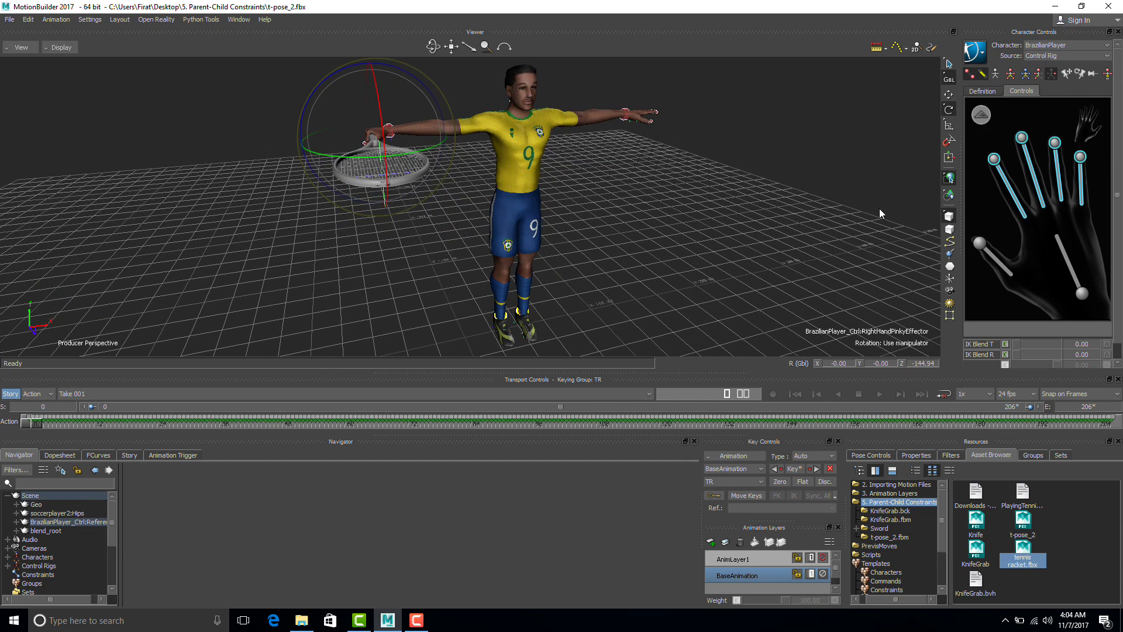
Step: Rename the animation layer AnimLayer1 as RightHand
{"action": "left_click", "coordinate": [738, 560]}
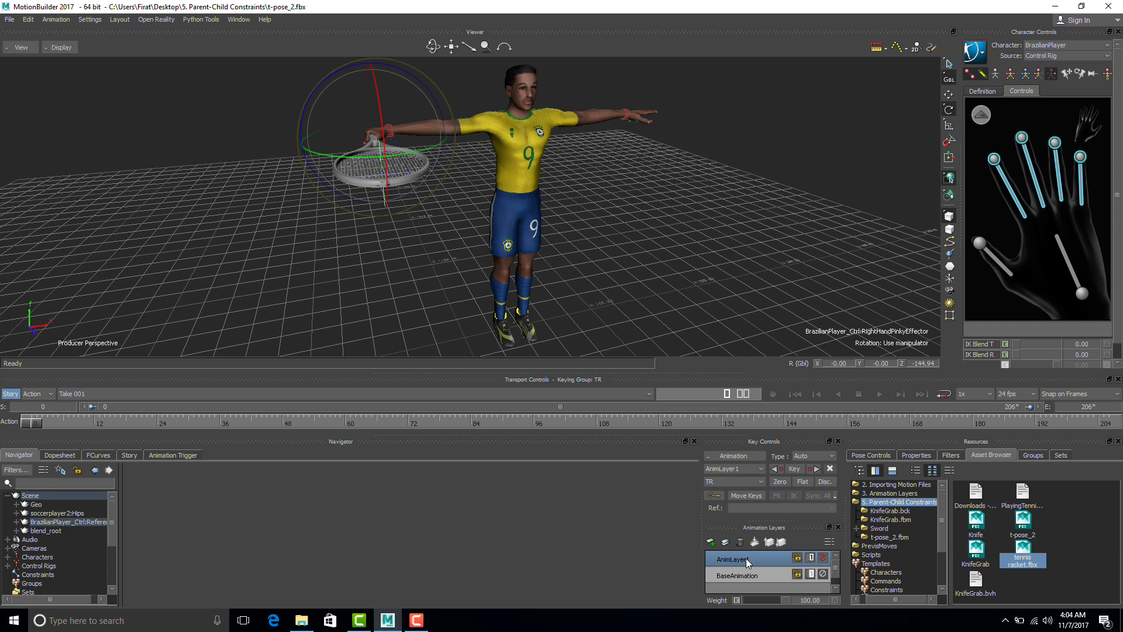
{"action": "right_click", "coordinate": [746, 558]}
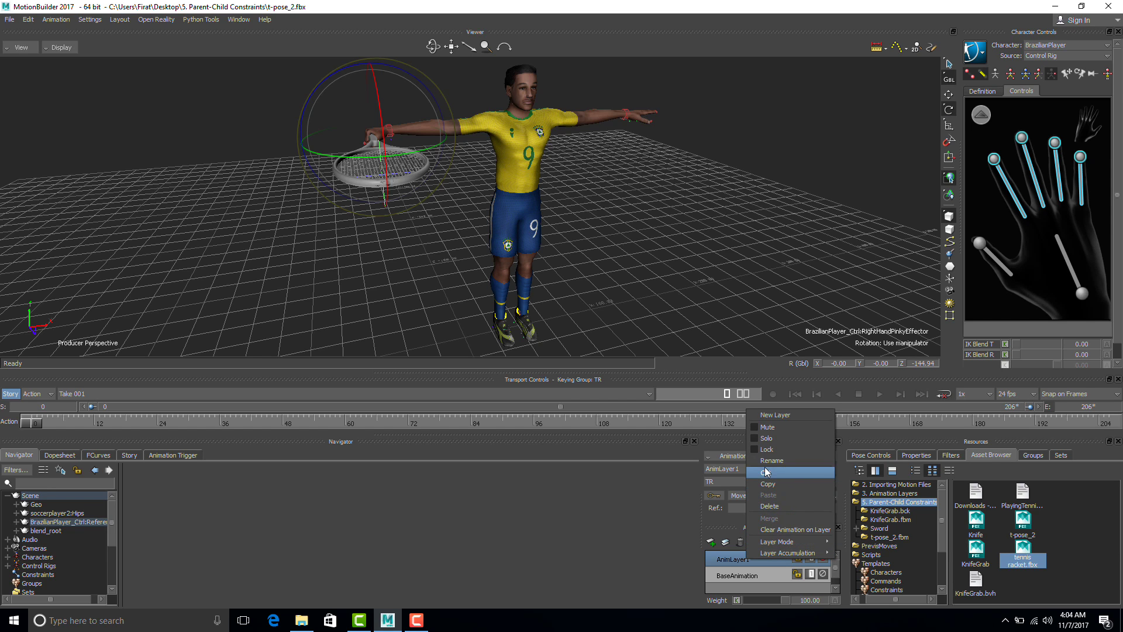
{"action": "left_click", "coordinate": [769, 461]}
{"action": "type", "text": "Ri"}
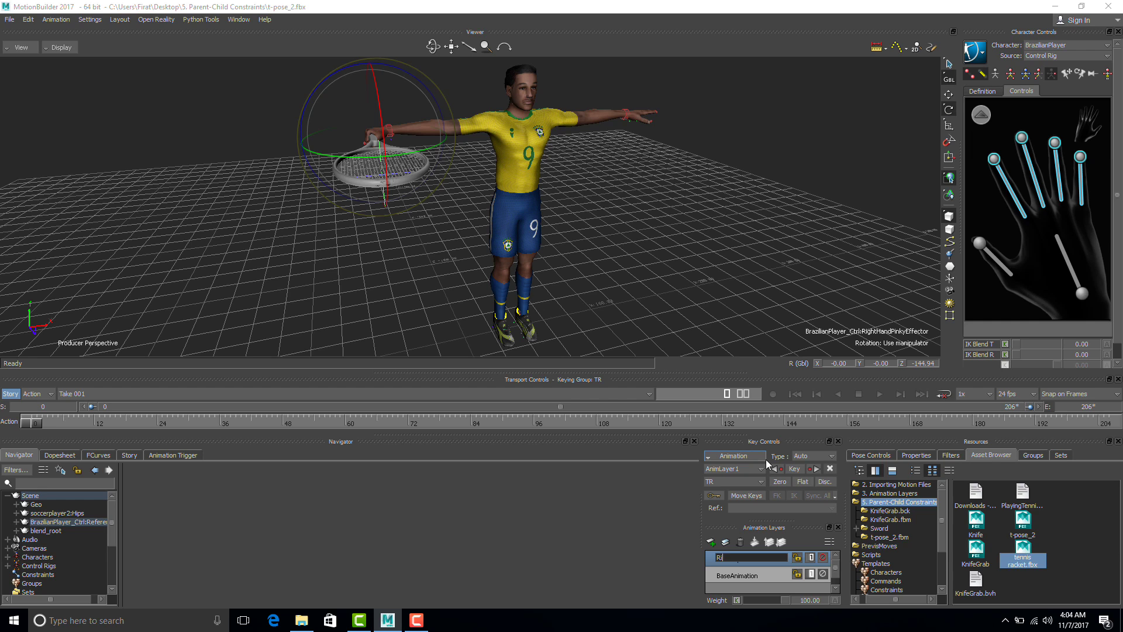
{"action": "type", "text": "ghtHand"}
{"action": "key", "text": "Return"}
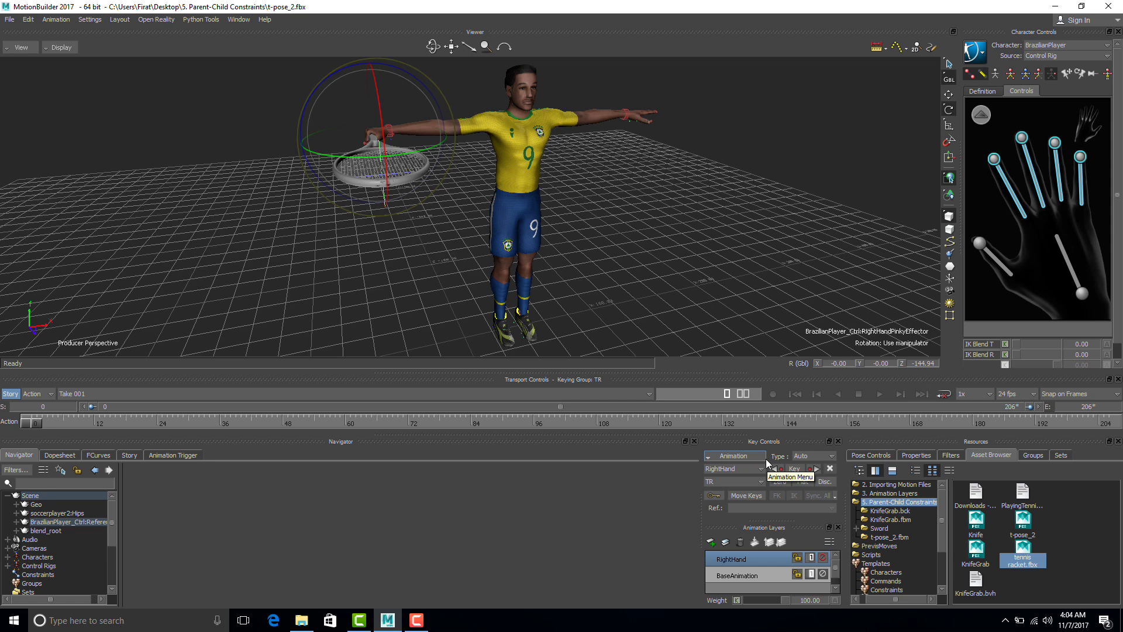
Step: Key the full-body pose on the RightHand layer at the first frame and scrub the opening frames to check it
{"action": "left_click", "coordinate": [1010, 74]}
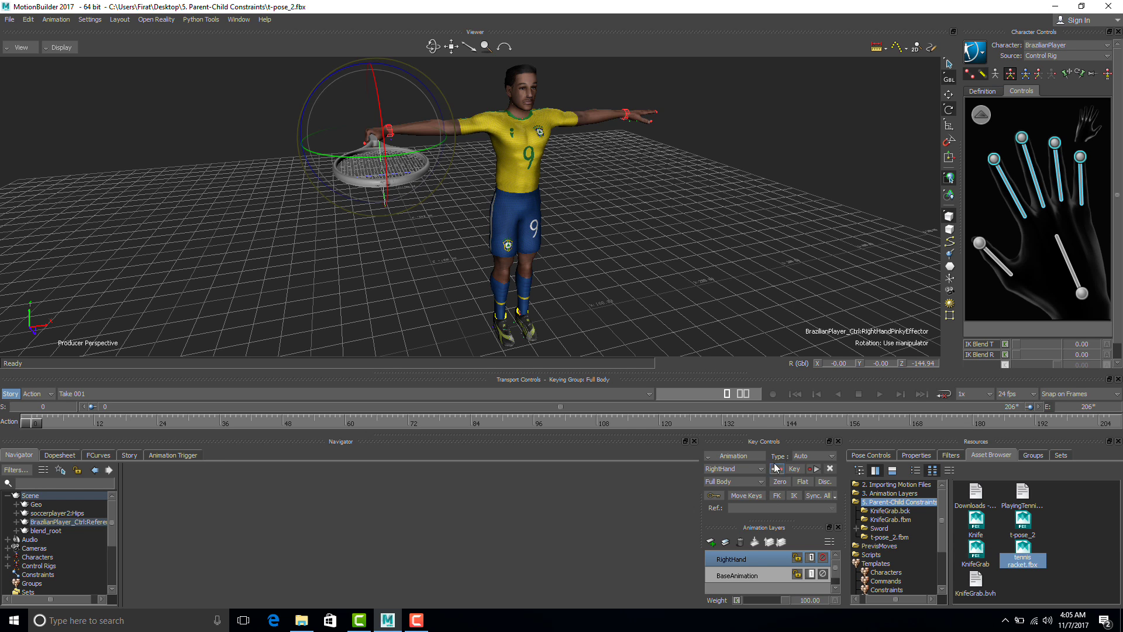
{"action": "left_click", "coordinate": [794, 468]}
{"action": "mouse_move", "coordinate": [44, 417]}
{"action": "left_mouse_down"}
{"action": "mouse_move", "coordinate": [63, 426]}
{"action": "mouse_move", "coordinate": [33, 422]}
{"action": "left_mouse_up"}
{"action": "left_click_drag", "start_coordinate": [33, 424], "coordinate": [38, 424]}
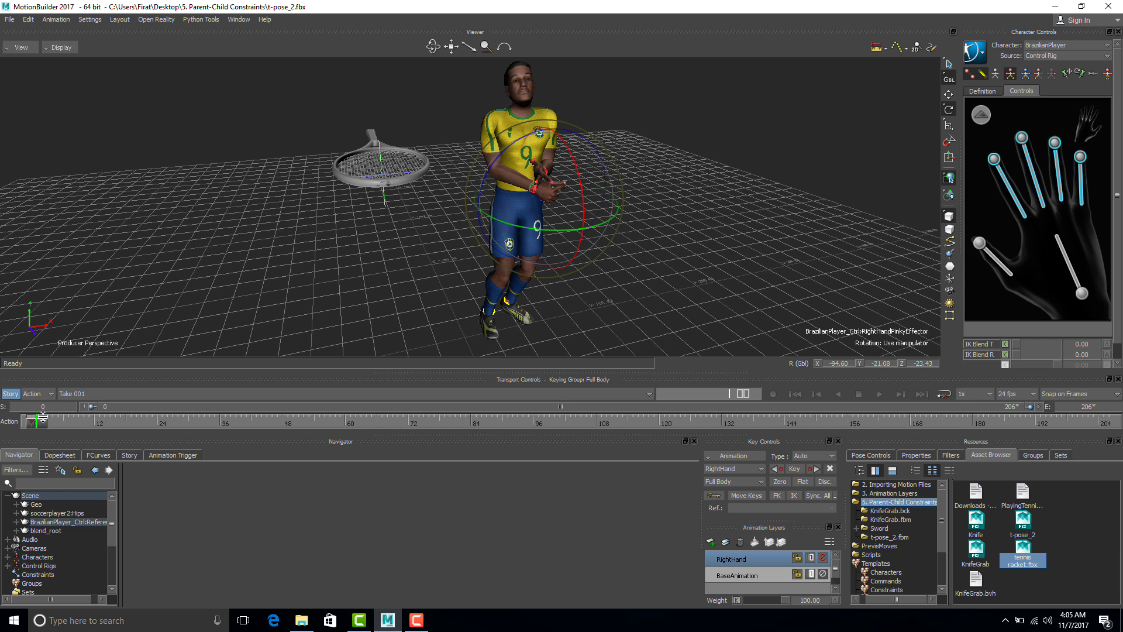
{"action": "left_click_drag", "start_coordinate": [41, 419], "coordinate": [33, 420]}
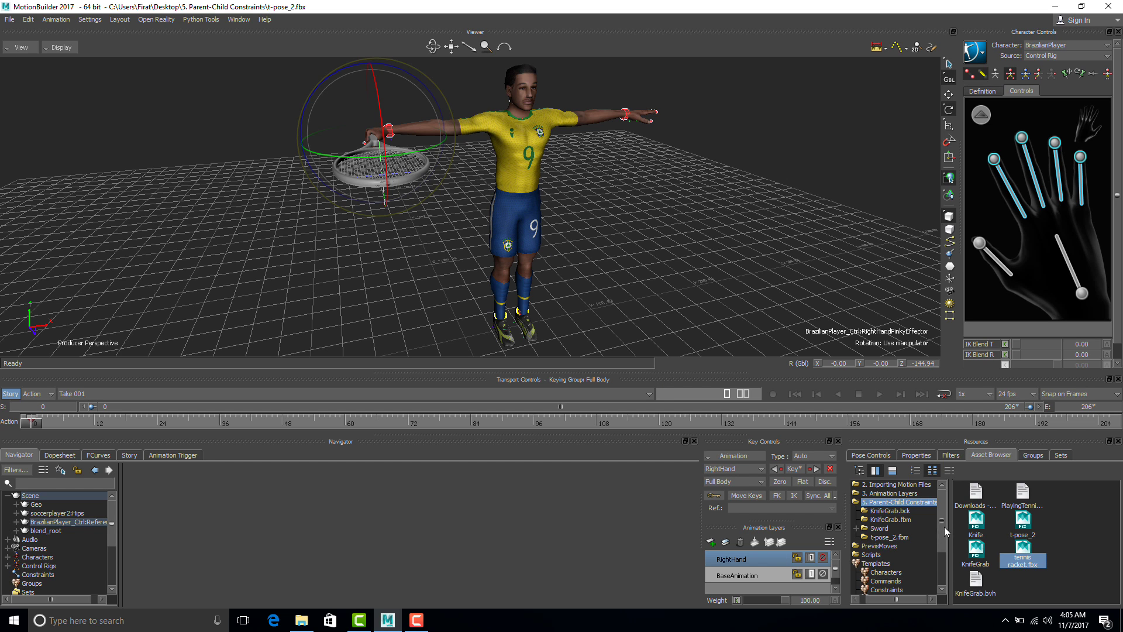
Step: Add a Parent/Child constraint from the Constraints templates to the scene
{"action": "left_click_drag", "start_coordinate": [944, 526], "coordinate": [941, 560]}
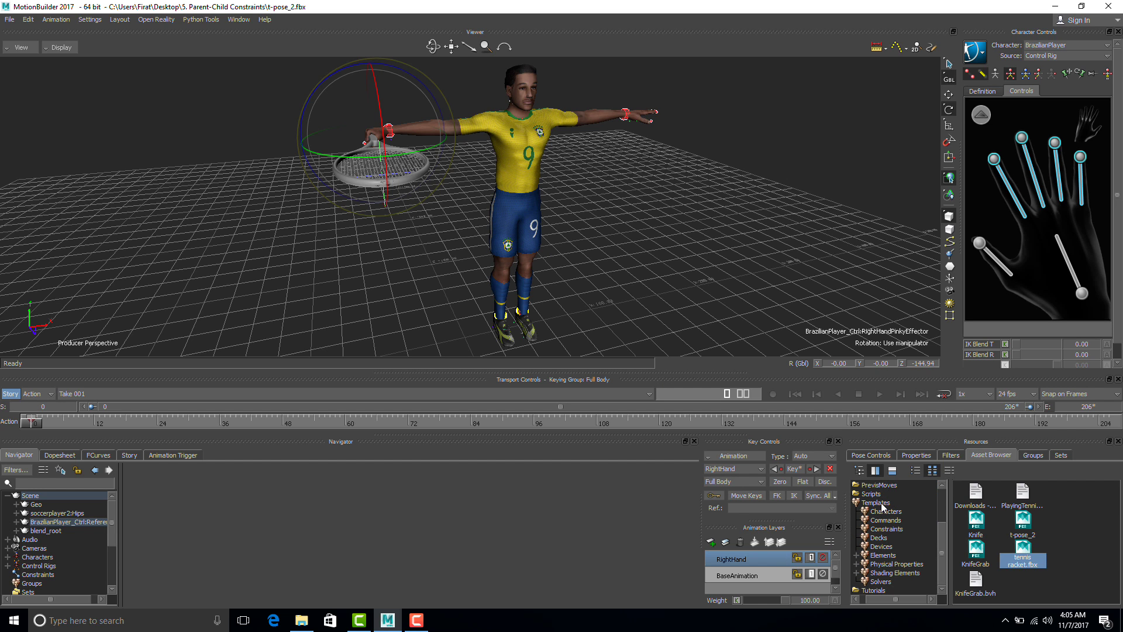
{"action": "left_click", "coordinate": [885, 529]}
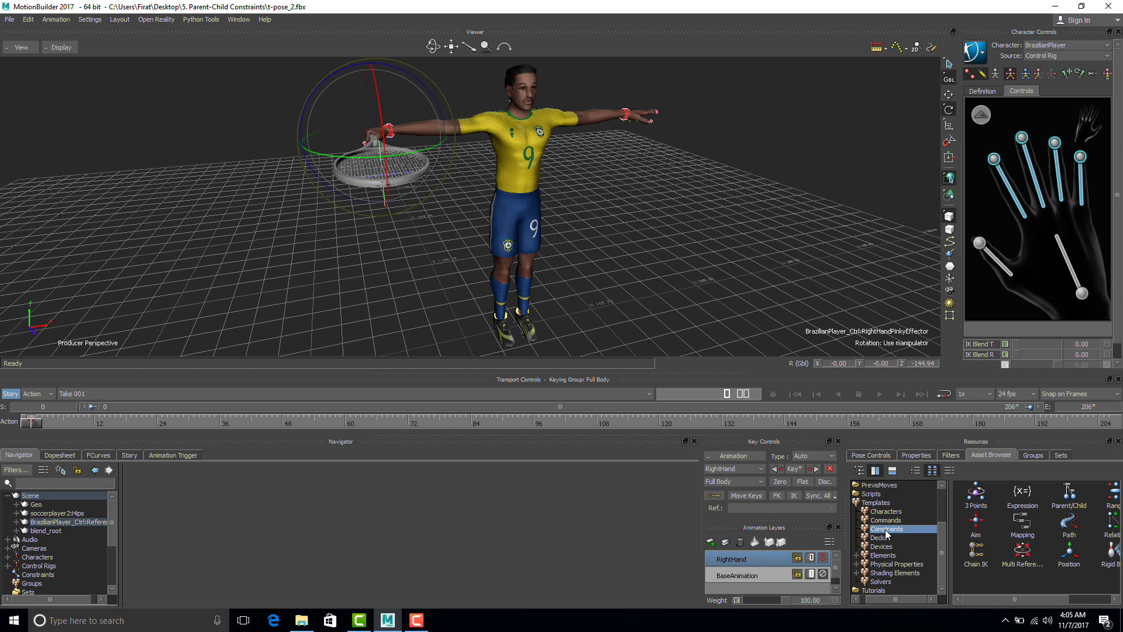
{"action": "left_click", "coordinate": [1058, 599]}
{"action": "left_click_drag", "start_coordinate": [1058, 599], "coordinate": [1099, 599]}
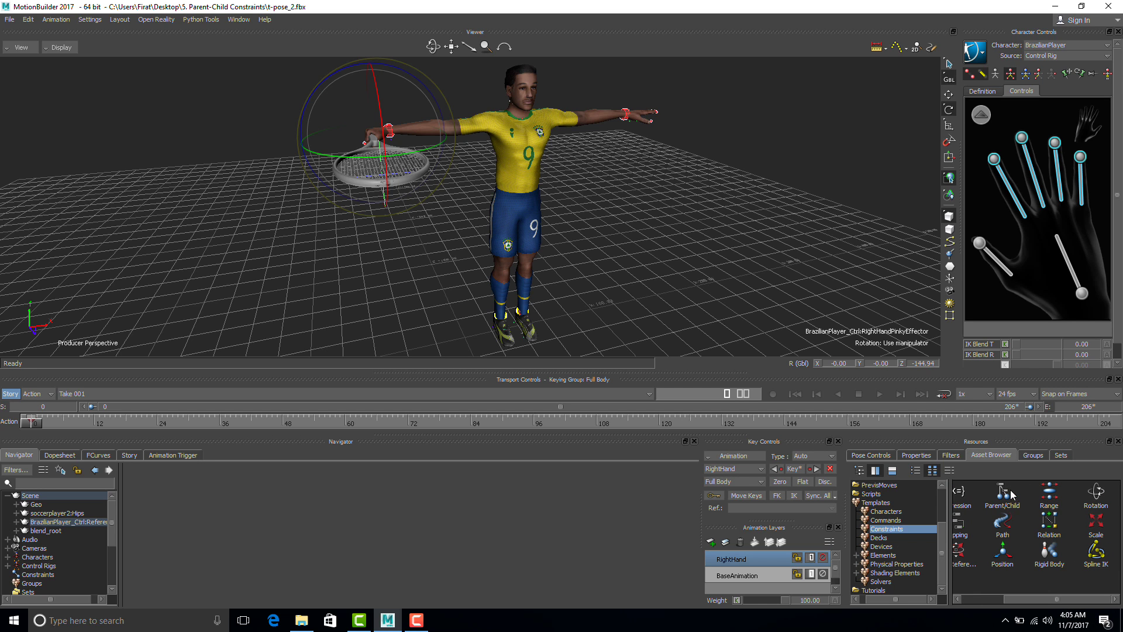
{"action": "left_click", "coordinate": [1002, 496]}
{"action": "left_click_drag", "start_coordinate": [1004, 497], "coordinate": [648, 226]}
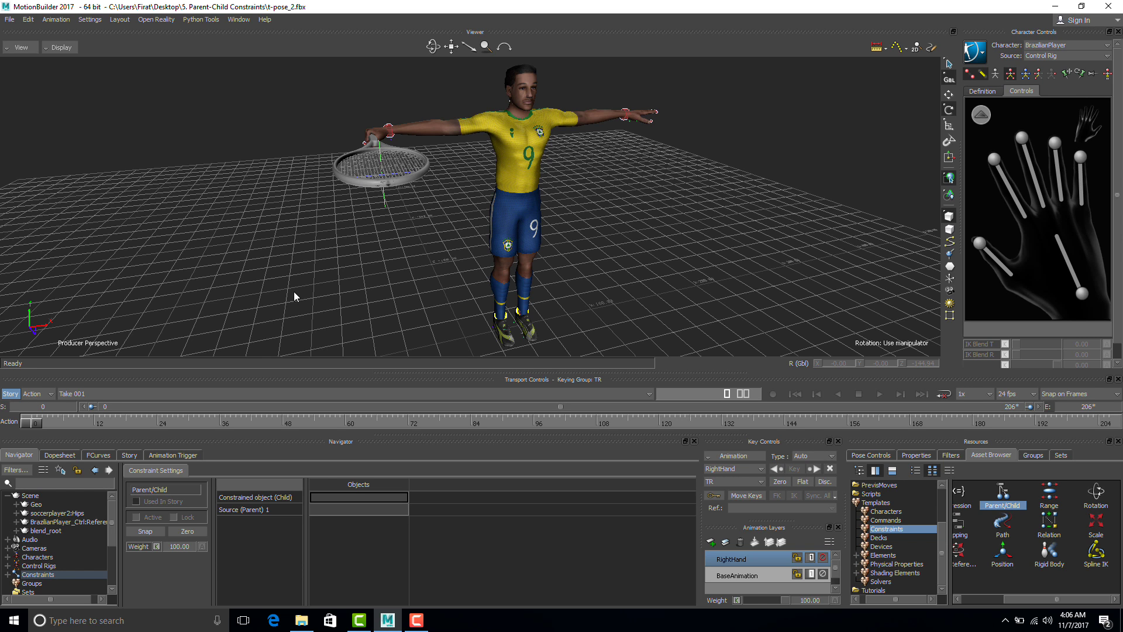
Step: Assign the racket's Circle object under blend_root as the constrained child of the Parent/Child constraint
{"action": "left_click", "coordinate": [16, 531]}
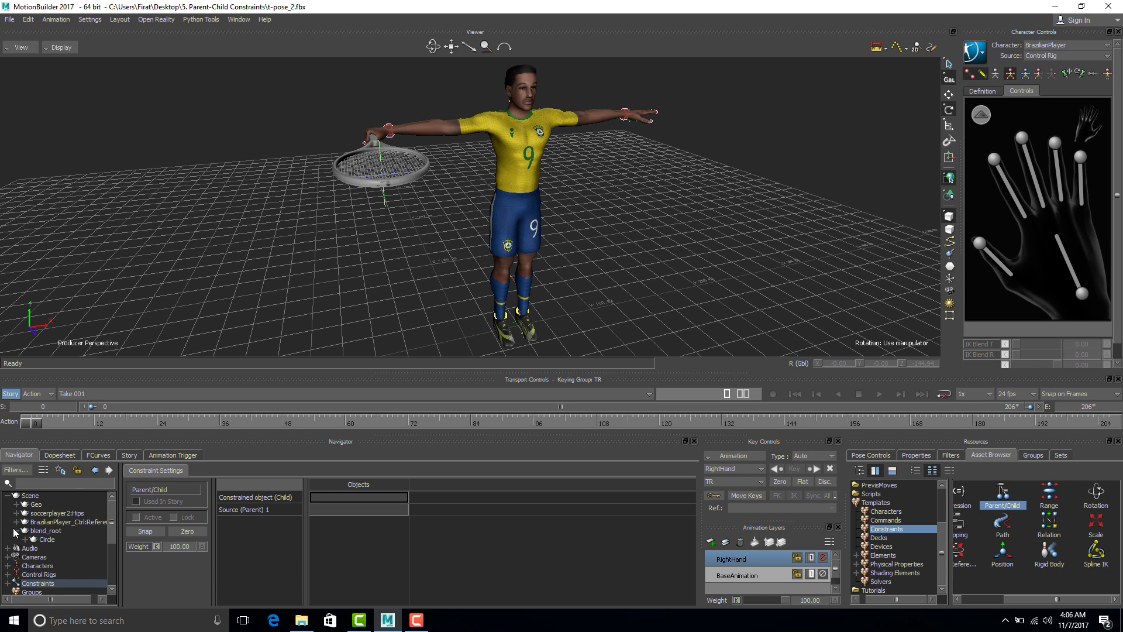
{"action": "left_click", "coordinate": [48, 540]}
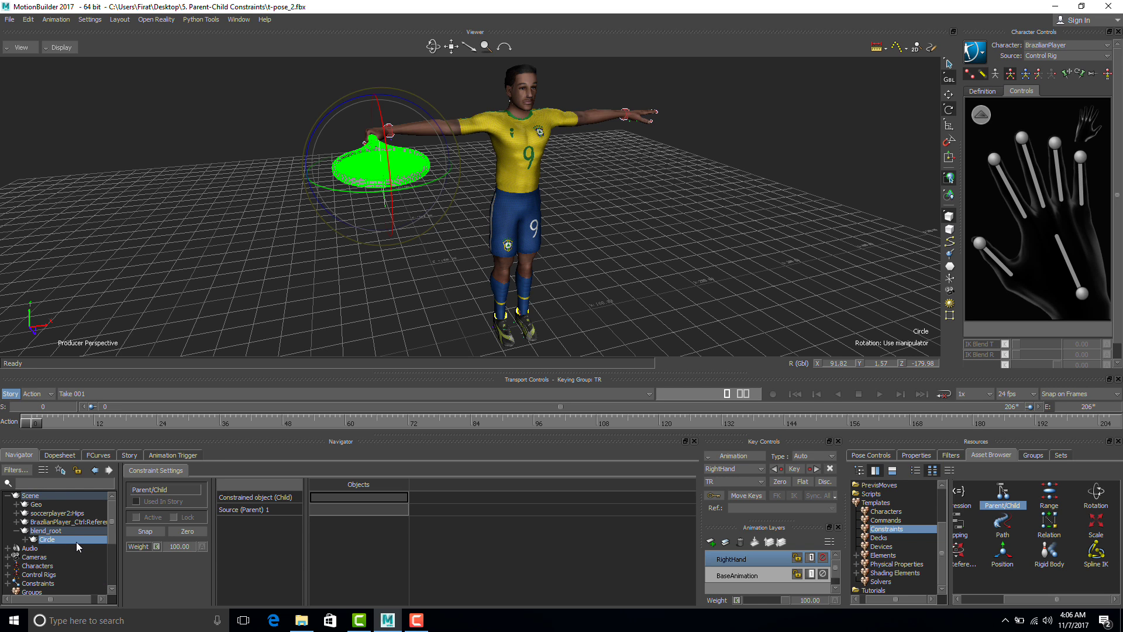
{"action": "left_click_drag", "start_coordinate": [75, 539], "coordinate": [364, 496]}
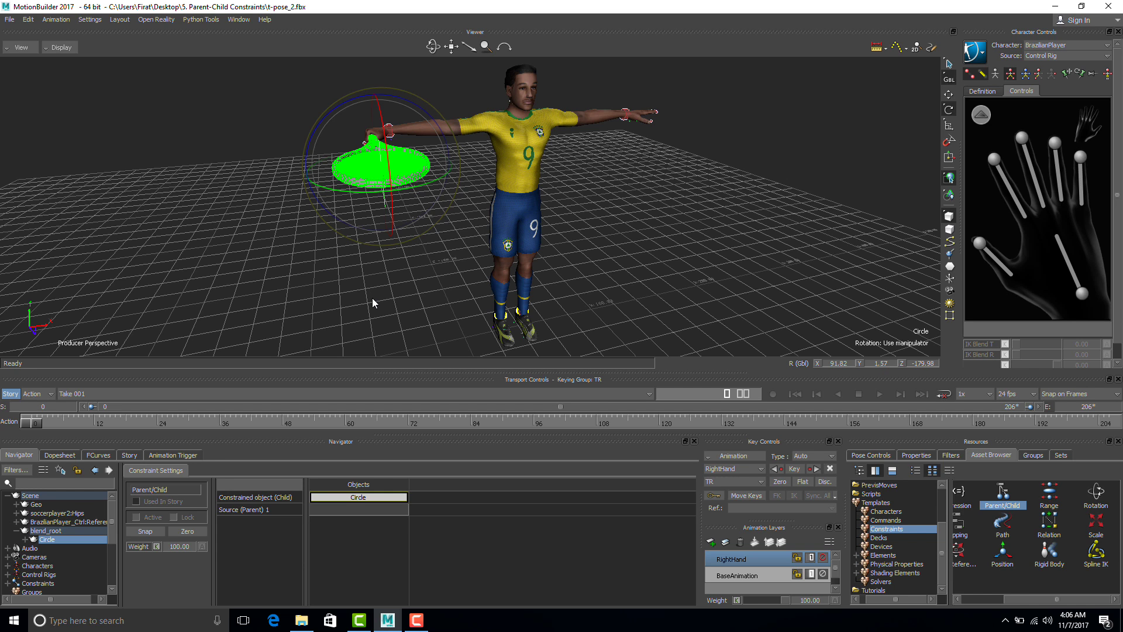
Step: Show the control rig in X-ray and assign the player's RightHand as the constraint's first parent source
{"action": "key", "text": "ctrl+a"}
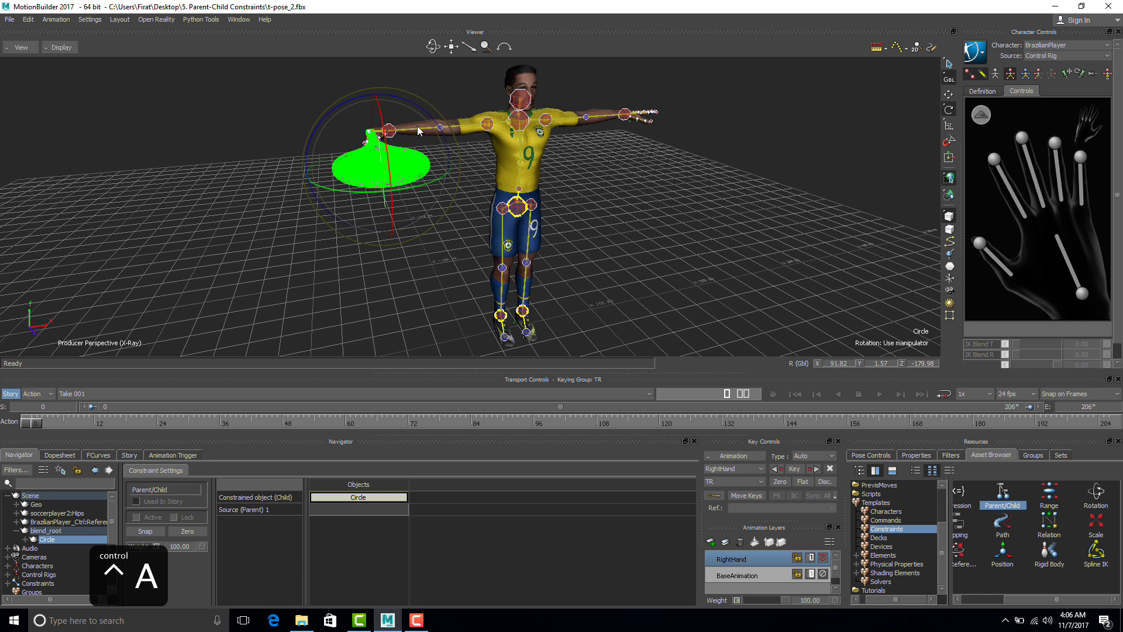
{"action": "scroll", "coordinate": [399, 156], "scroll_direction": "up", "scroll_amount": 5}
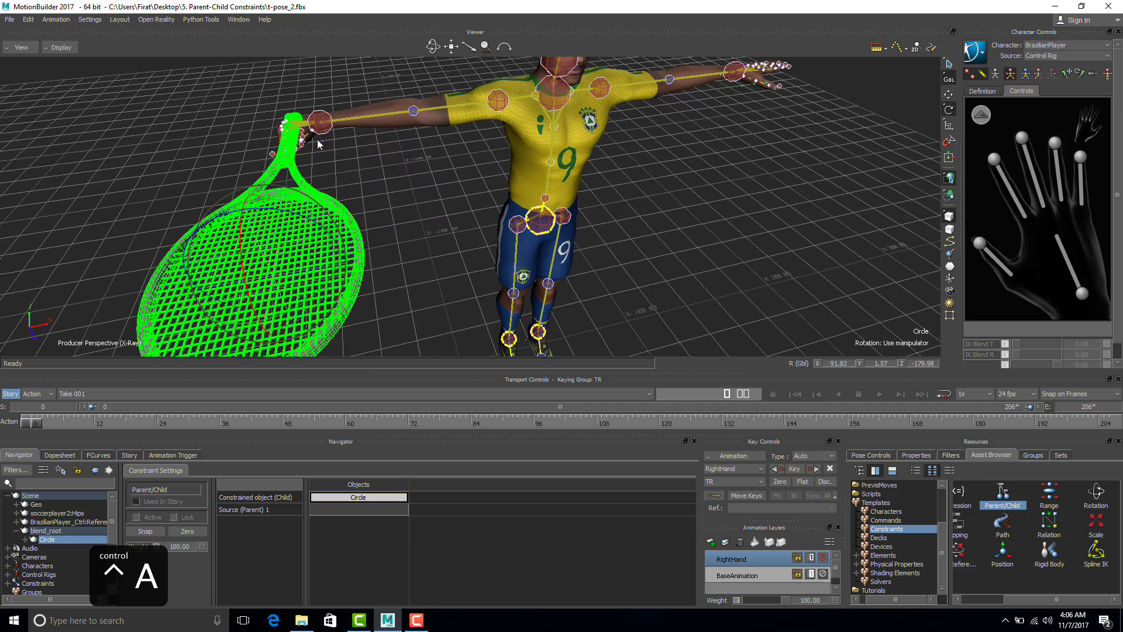
{"action": "left_click_drag", "start_coordinate": [317, 139], "coordinate": [301, 168]}
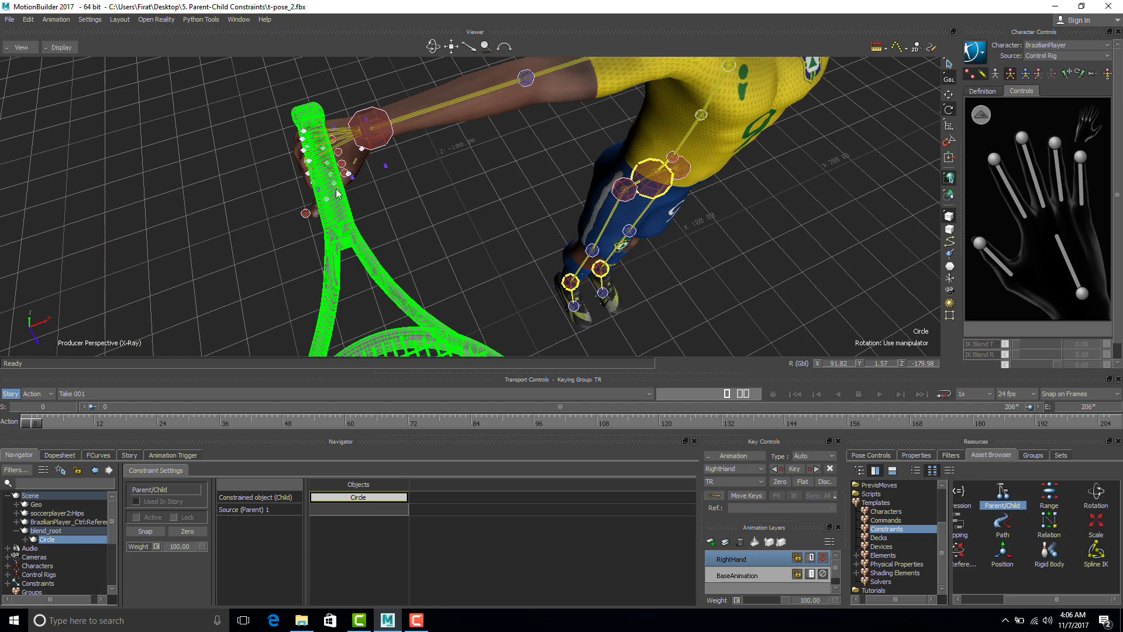
{"action": "left_click", "coordinate": [346, 141]}
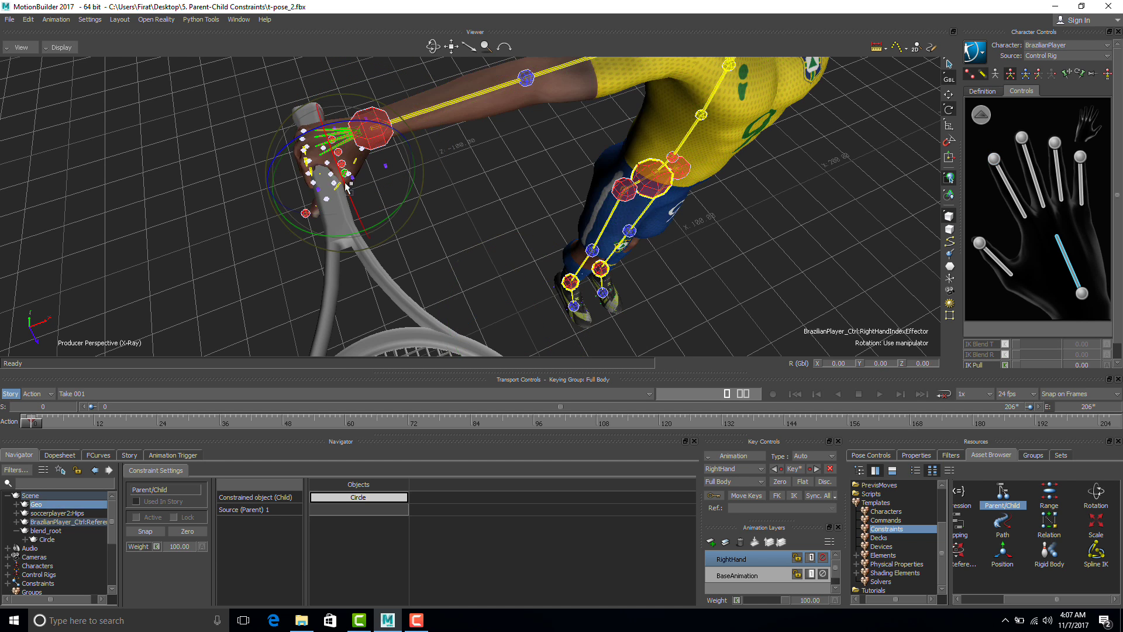
{"action": "left_click", "coordinate": [343, 263]}
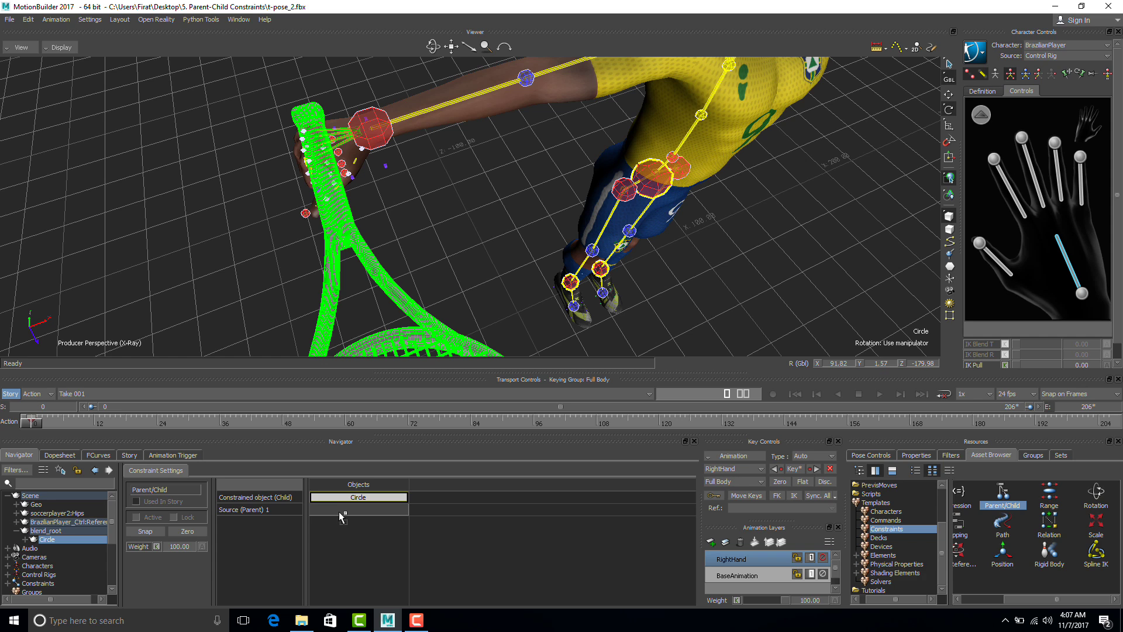
{"action": "left_click_drag", "start_coordinate": [340, 509], "coordinate": [340, 510]}
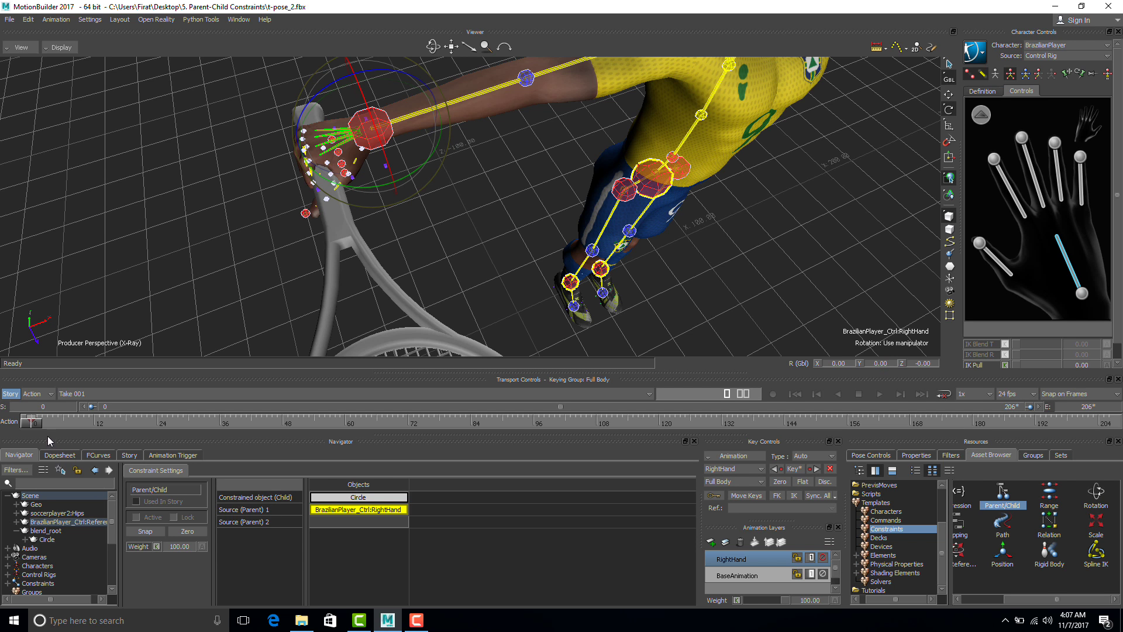
Step: Snap the Parent/Child constraint with the racket in the hand at frame 0 and restore the normal display without X-ray
{"action": "left_click_drag", "start_coordinate": [38, 425], "coordinate": [46, 425]}
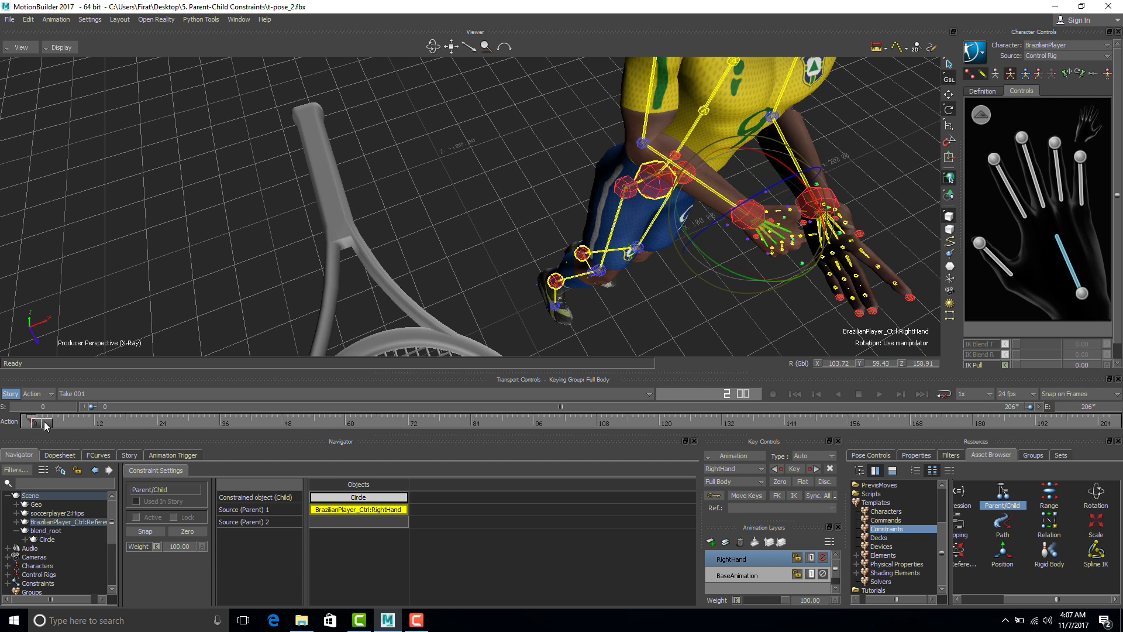
{"action": "left_click_drag", "start_coordinate": [46, 425], "coordinate": [5, 426]}
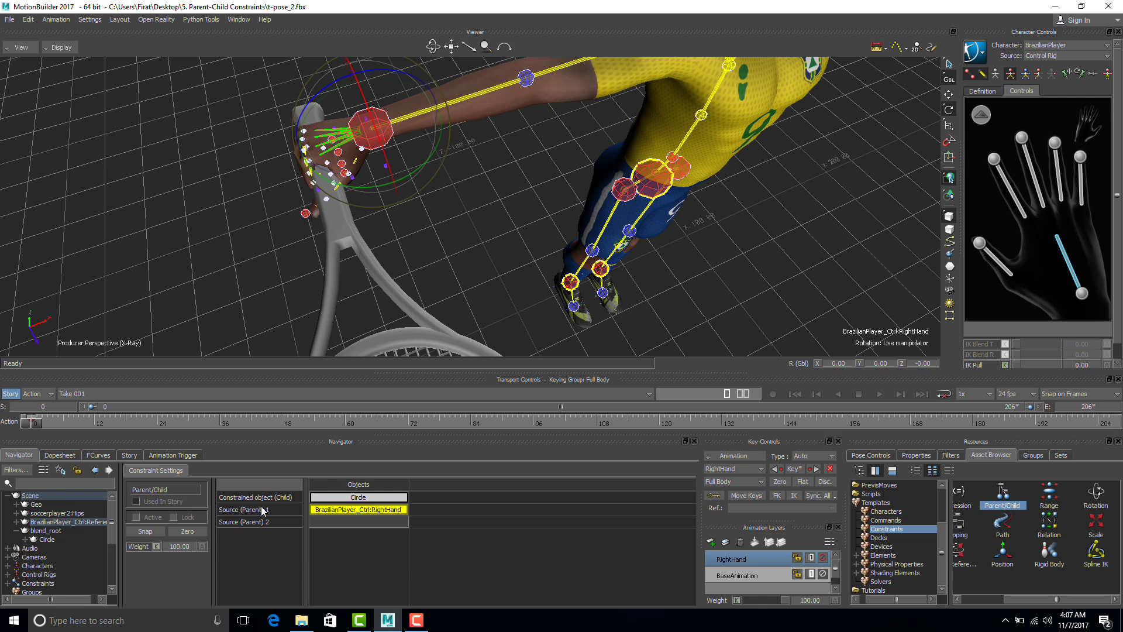
{"action": "left_click", "coordinate": [145, 532]}
{"action": "left_click_drag", "start_coordinate": [474, 290], "coordinate": [425, 247]}
{"action": "left_click_drag", "start_coordinate": [386, 265], "coordinate": [351, 280]}
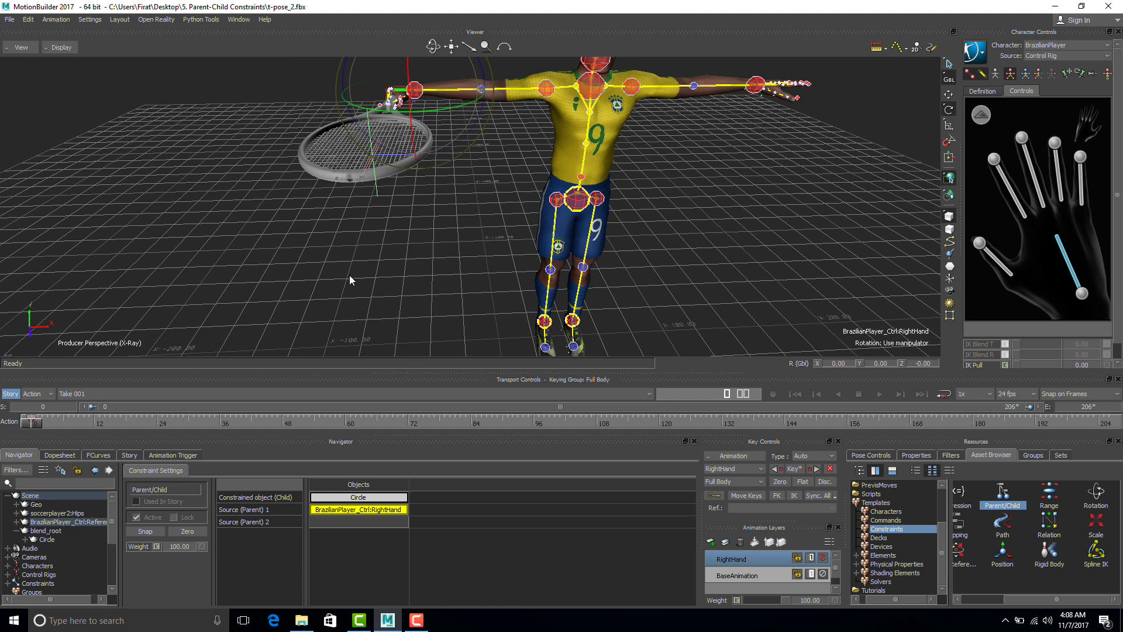
{"action": "key", "text": "ctrl+x"}
{"action": "left_click", "coordinate": [415, 255]}
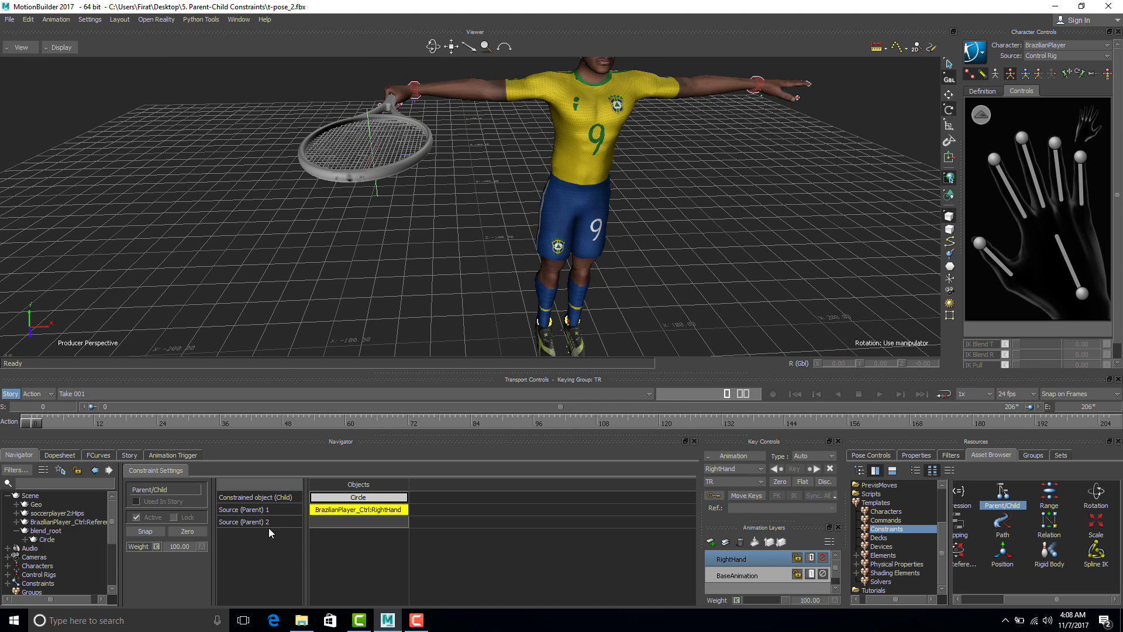
Step: Play and scrub the tennis motion from several angles to examine how the racket follows the right hand
{"action": "left_click", "coordinate": [879, 392]}
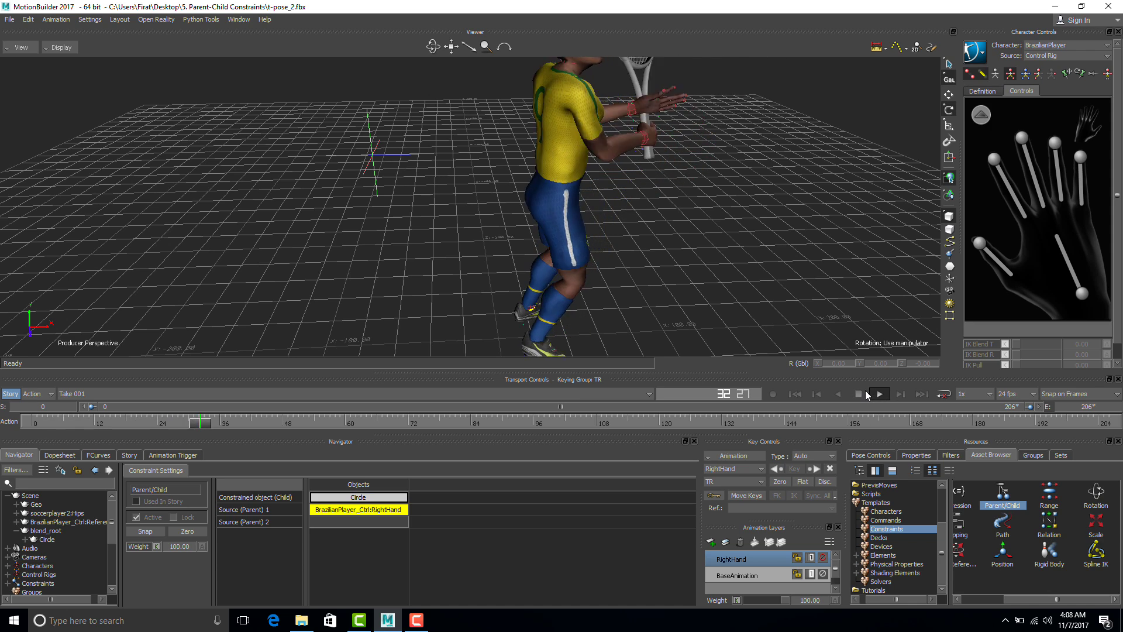
{"action": "left_click", "coordinate": [859, 394]}
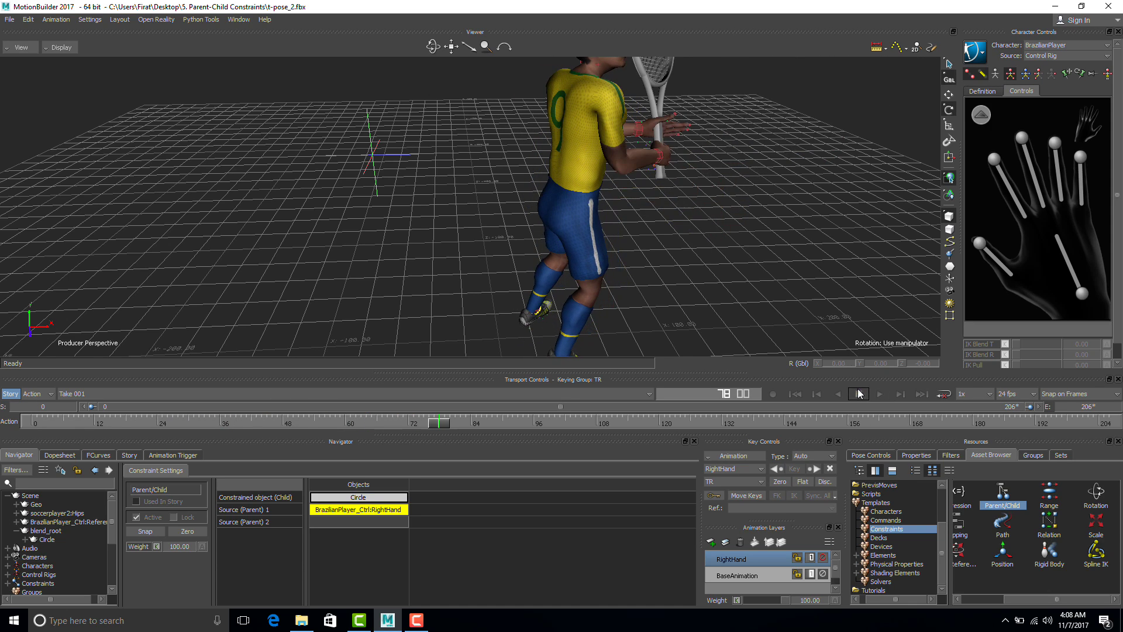
{"action": "left_click_drag", "start_coordinate": [812, 227], "coordinate": [796, 234], "text": "ctrl+shift"}
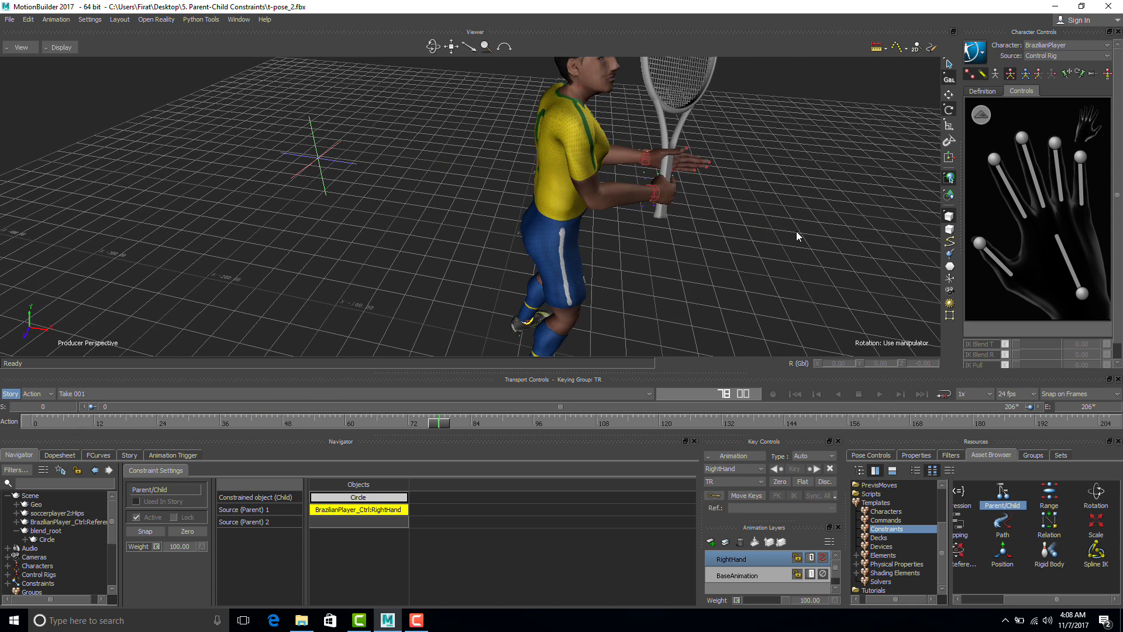
{"action": "left_click", "coordinate": [879, 394]}
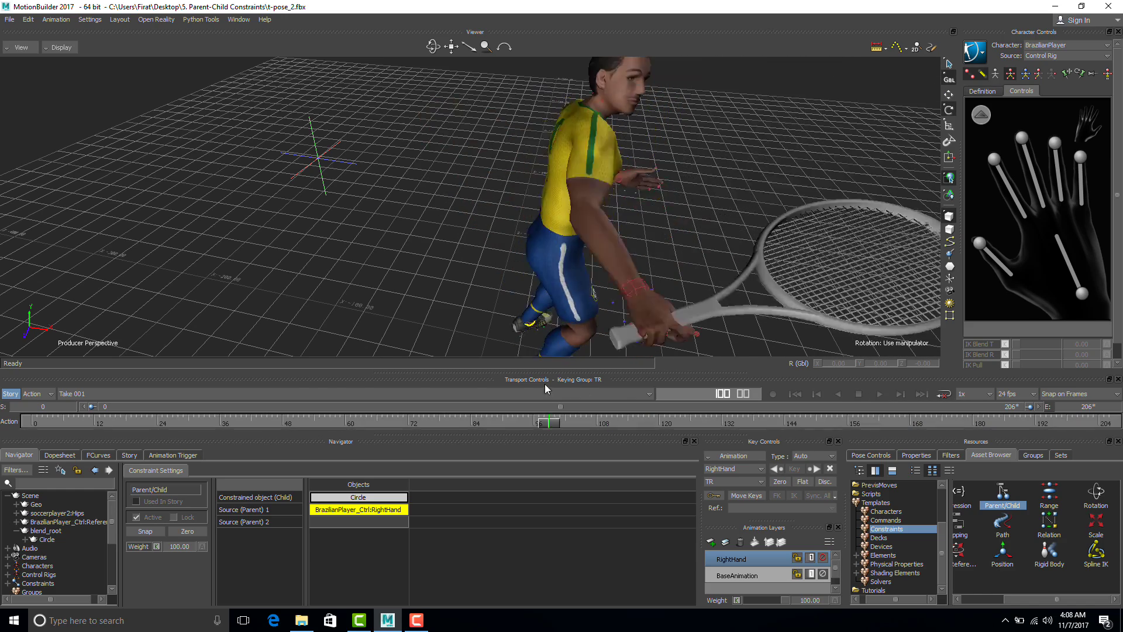
{"action": "left_click", "coordinate": [193, 404]}
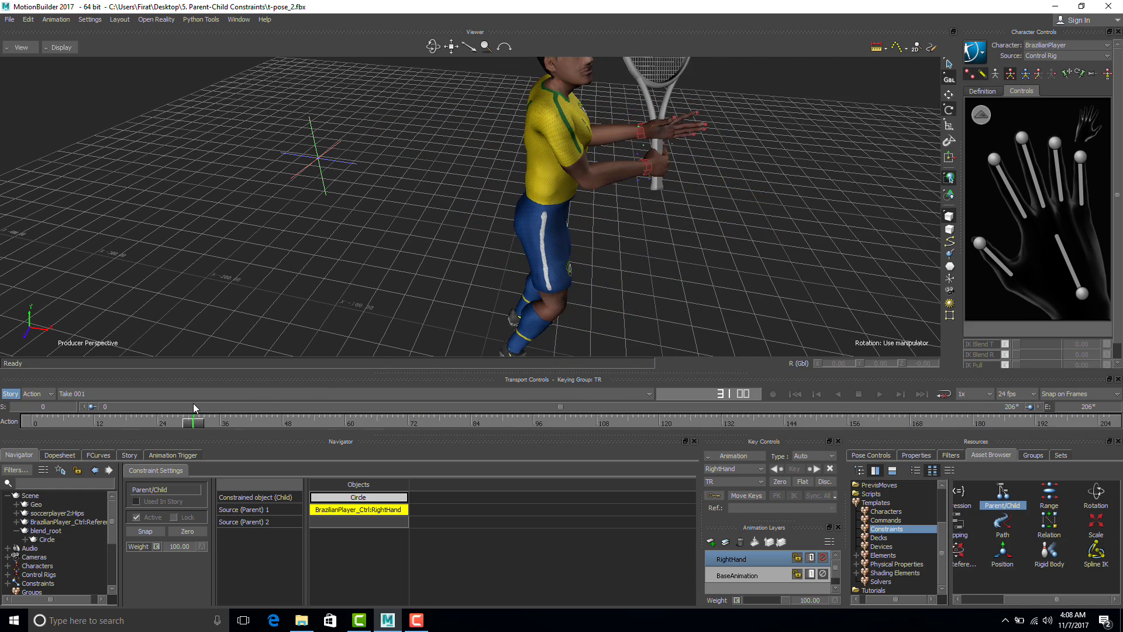
{"action": "left_click_drag", "start_coordinate": [191, 403], "coordinate": [32, 404]}
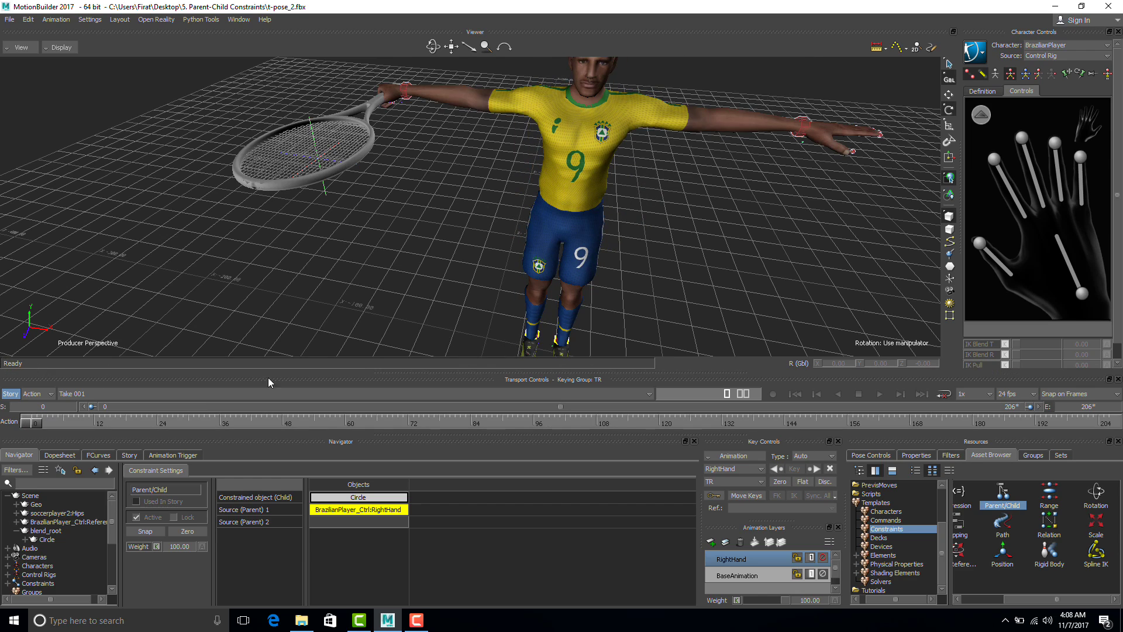
{"action": "left_click_drag", "start_coordinate": [428, 293], "coordinate": [438, 258], "text": "ctrl+shift"}
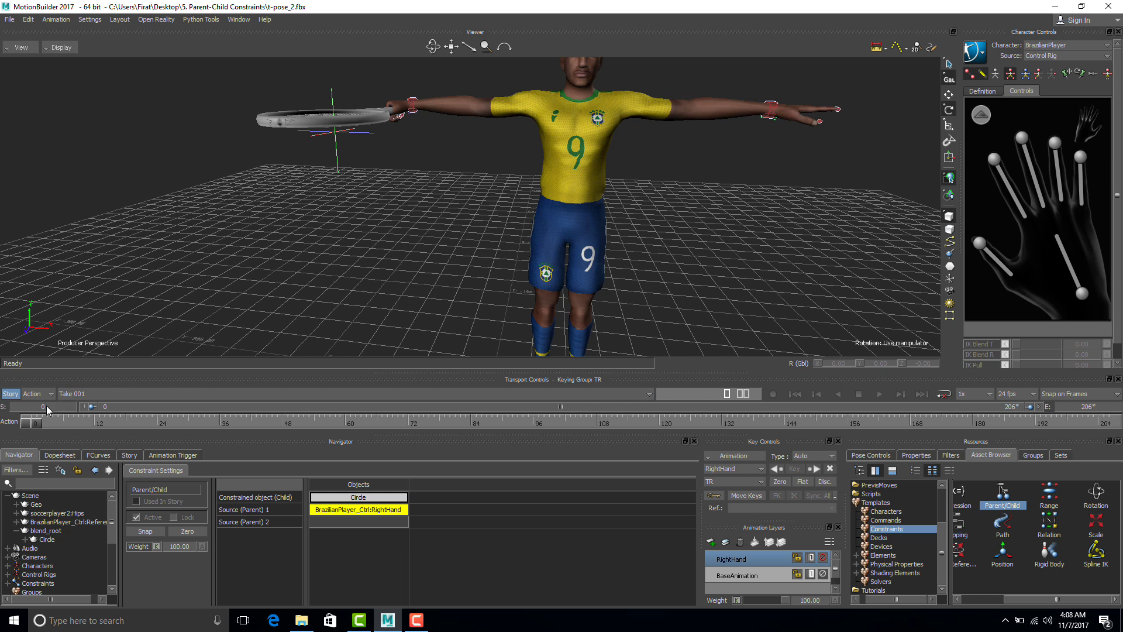
{"action": "left_click_drag", "start_coordinate": [33, 425], "coordinate": [431, 444]}
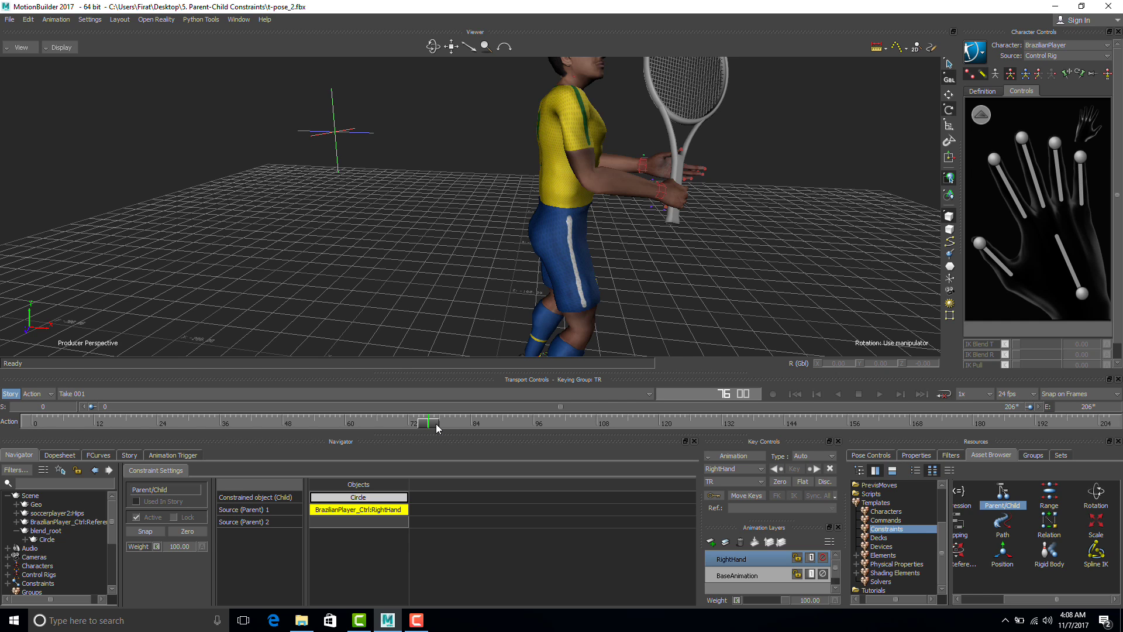
{"action": "left_click_drag", "start_coordinate": [437, 423], "coordinate": [242, 403]}
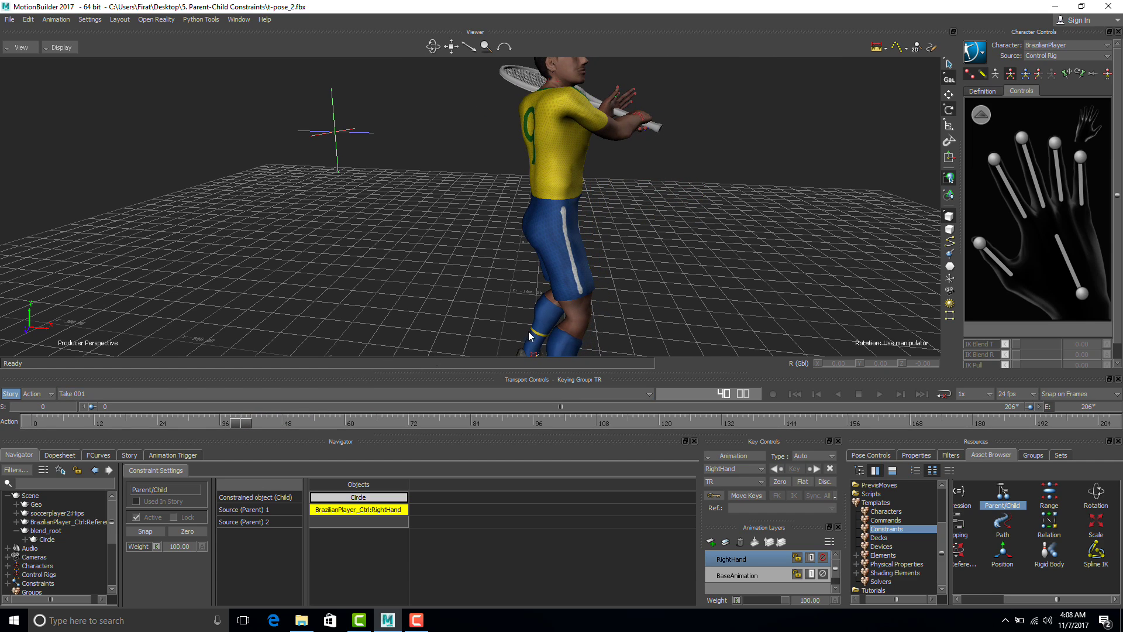
{"action": "left_click_drag", "start_coordinate": [409, 339], "coordinate": [462, 348], "text": "ctrl+shift"}
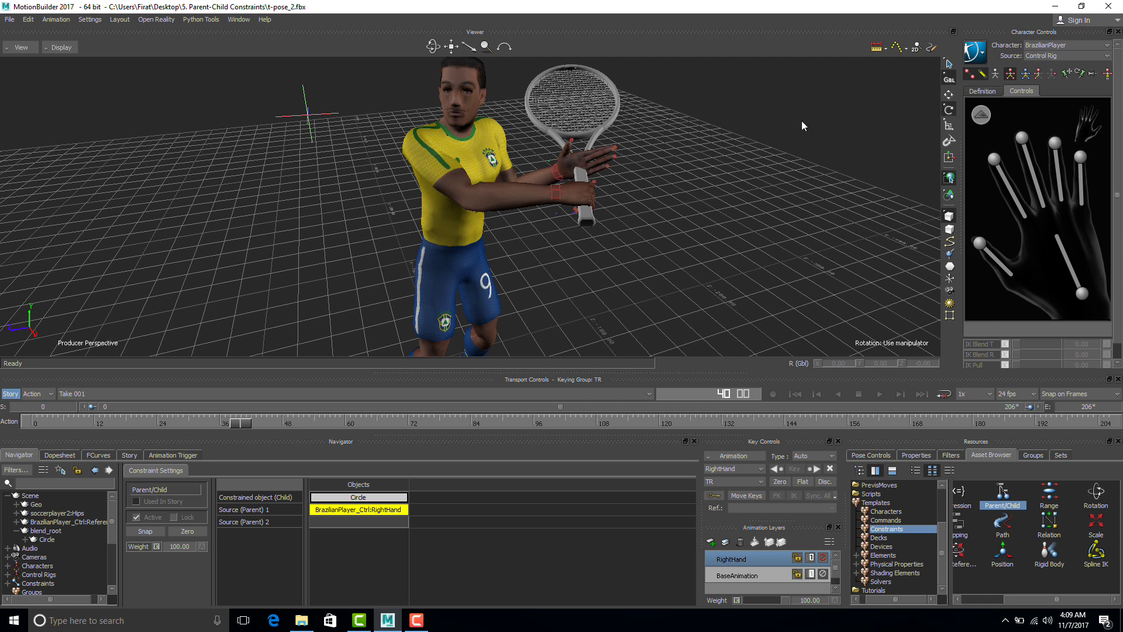
Step: Bake the character's tennis motion to the control rig
{"action": "left_click", "coordinate": [981, 56]}
{"action": "mouse_move", "coordinate": [983, 116]}
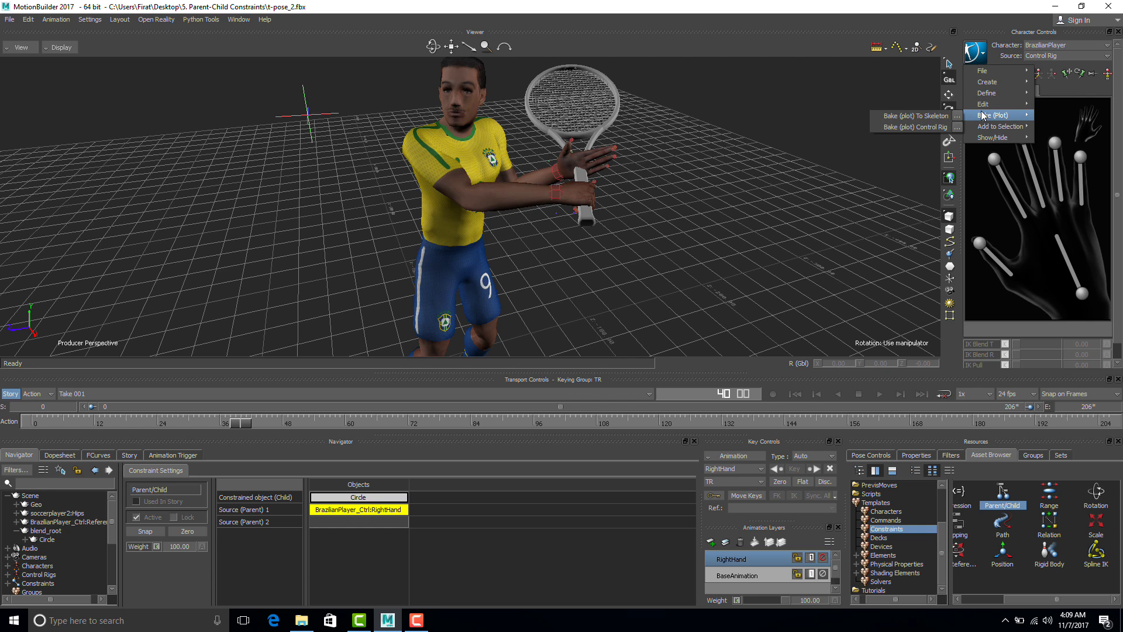
{"action": "left_click", "coordinate": [932, 127]}
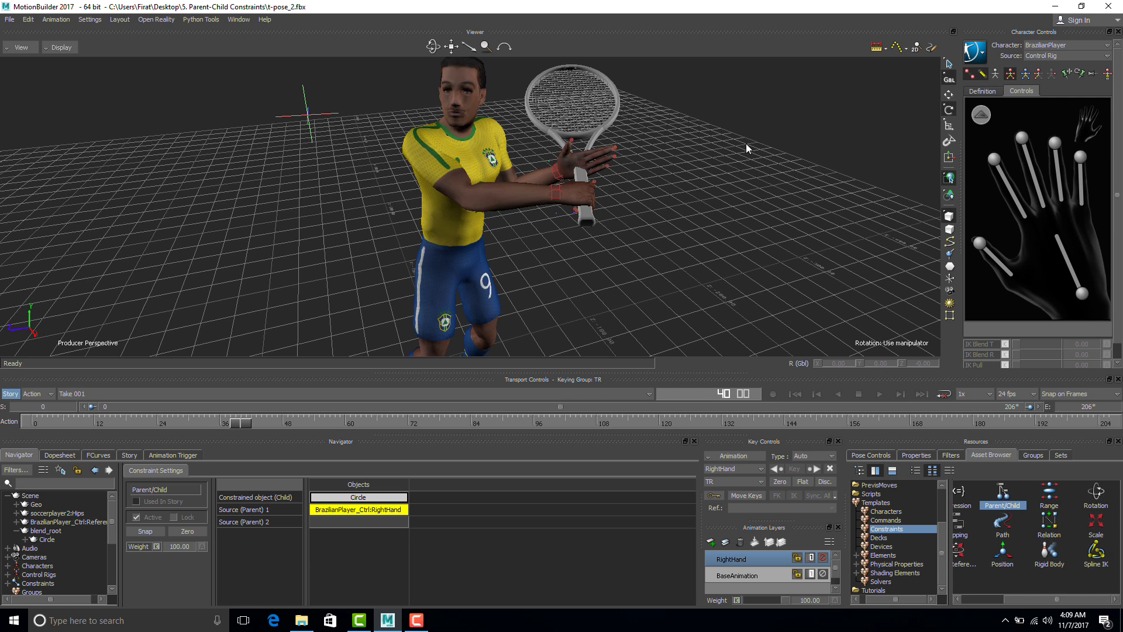
Step: Show the rig in X-ray and move the left wrist effector slightly to adjust the left hand near the racket
{"action": "key", "text": "ctrl+a"}
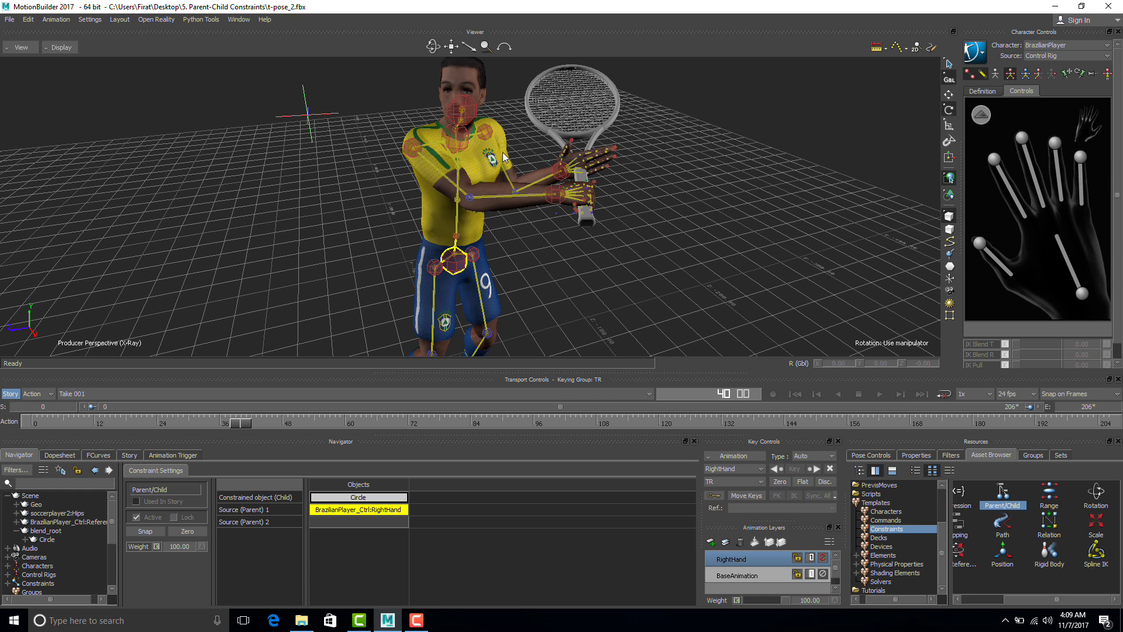
{"action": "left_click", "coordinate": [562, 170]}
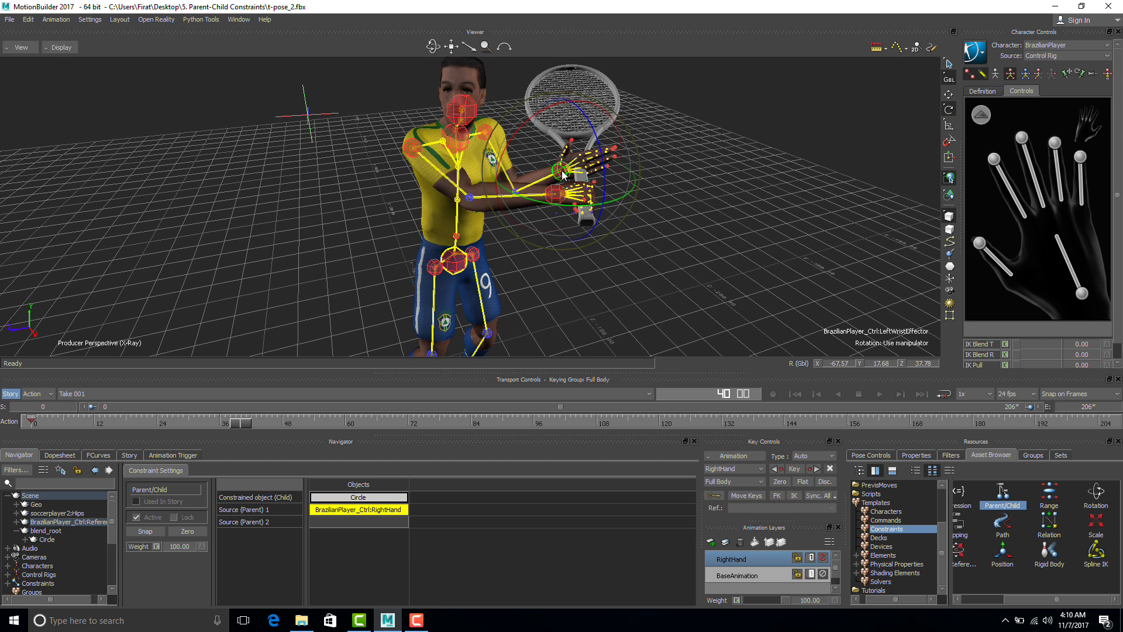
{"action": "key", "text": "t"}
{"action": "left_click_drag", "start_coordinate": [553, 183], "coordinate": [554, 166]}
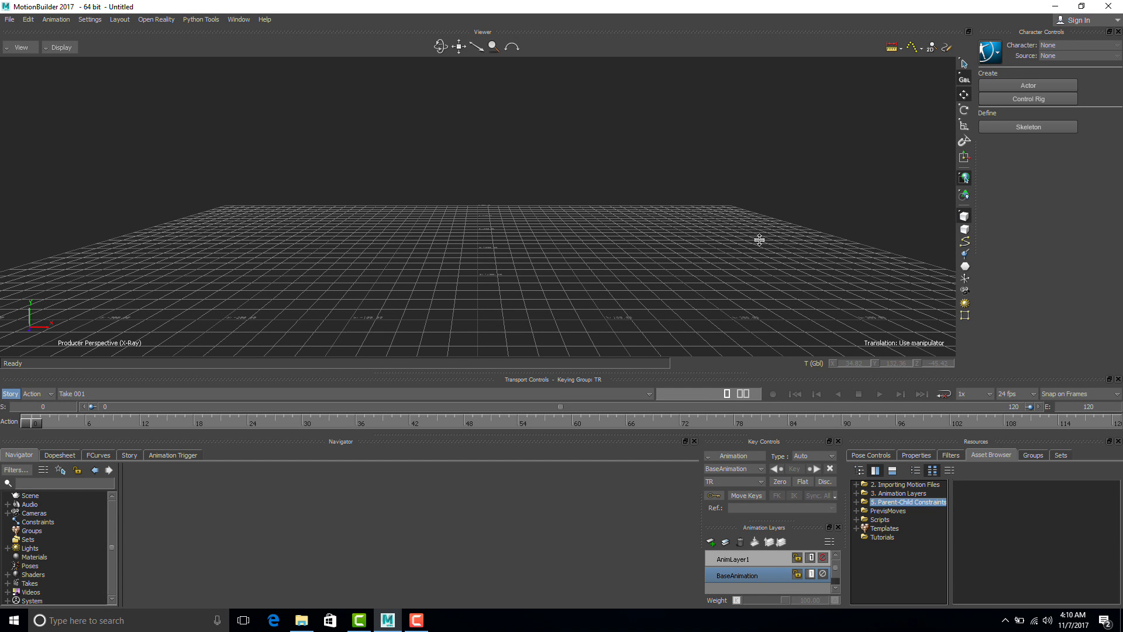
Step: Open the KnifeGrab FBX file from the Parent-Child Constraints folder with all takes and dismiss the warnings
{"action": "left_click", "coordinate": [855, 501]}
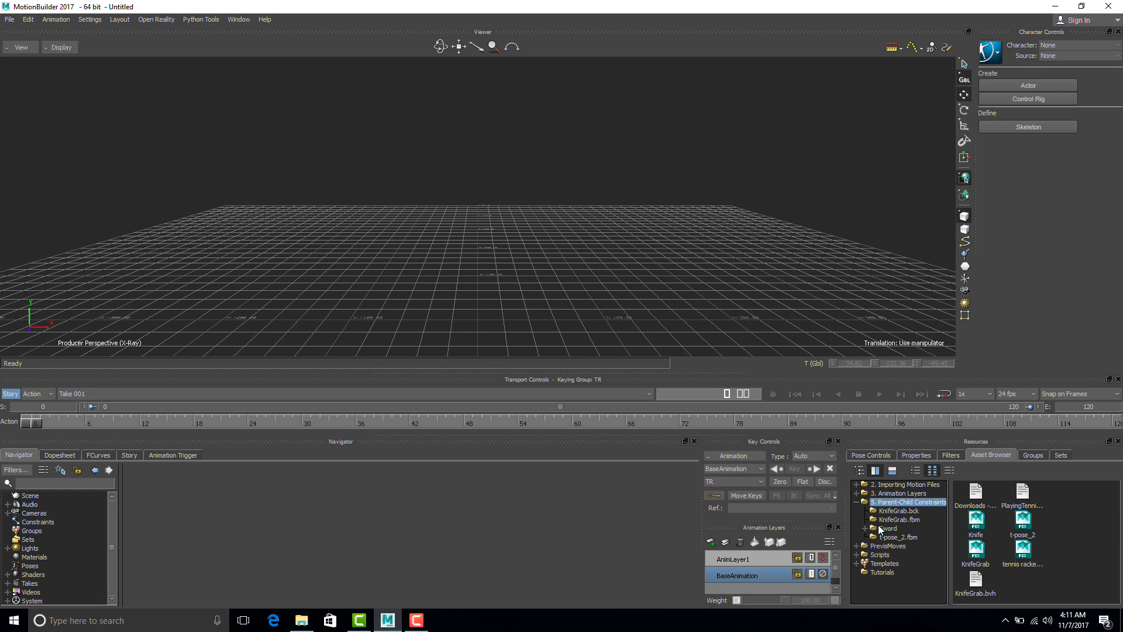
{"action": "left_click", "coordinate": [975, 552]}
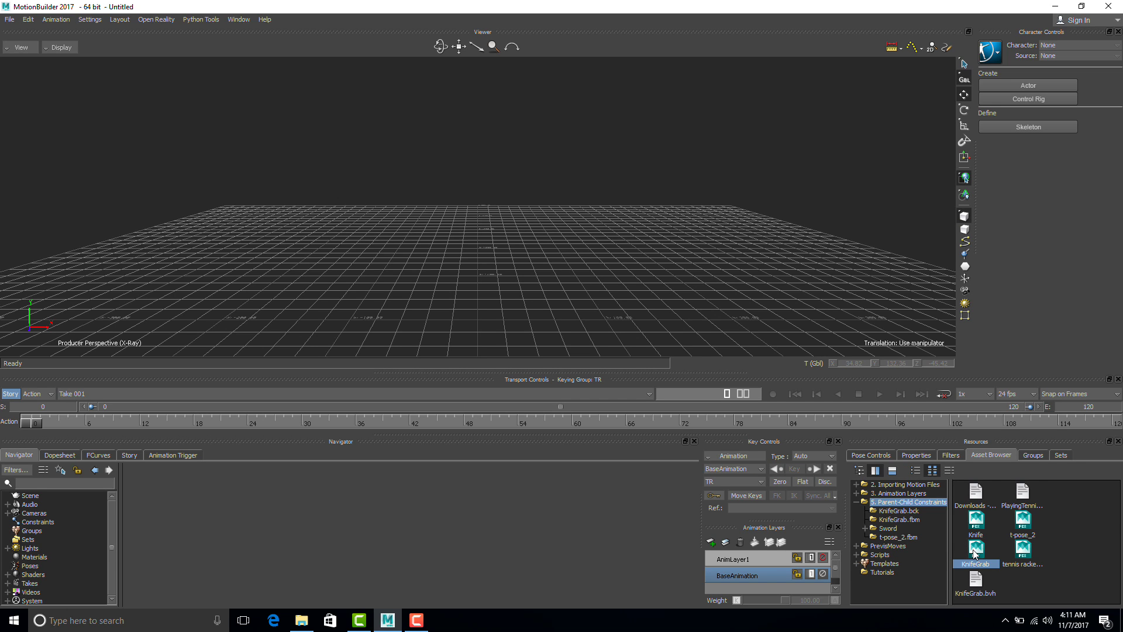
{"action": "left_click_drag", "start_coordinate": [975, 554], "coordinate": [675, 294]}
{"action": "left_click_drag", "start_coordinate": [544, 248], "coordinate": [544, 248]}
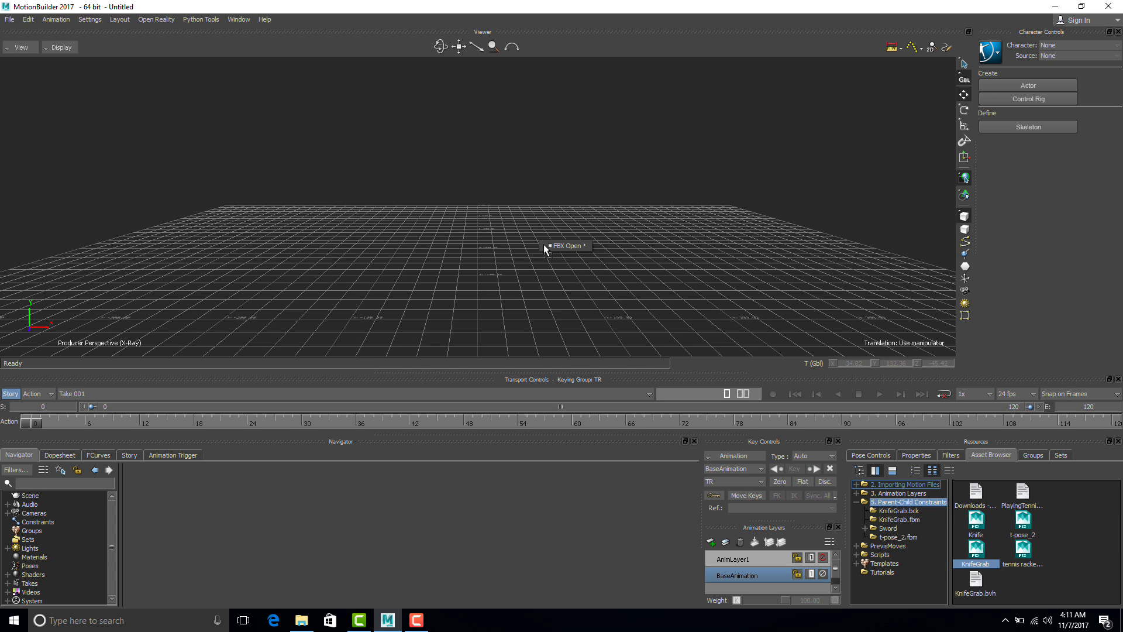
{"action": "mouse_move", "coordinate": [553, 245]}
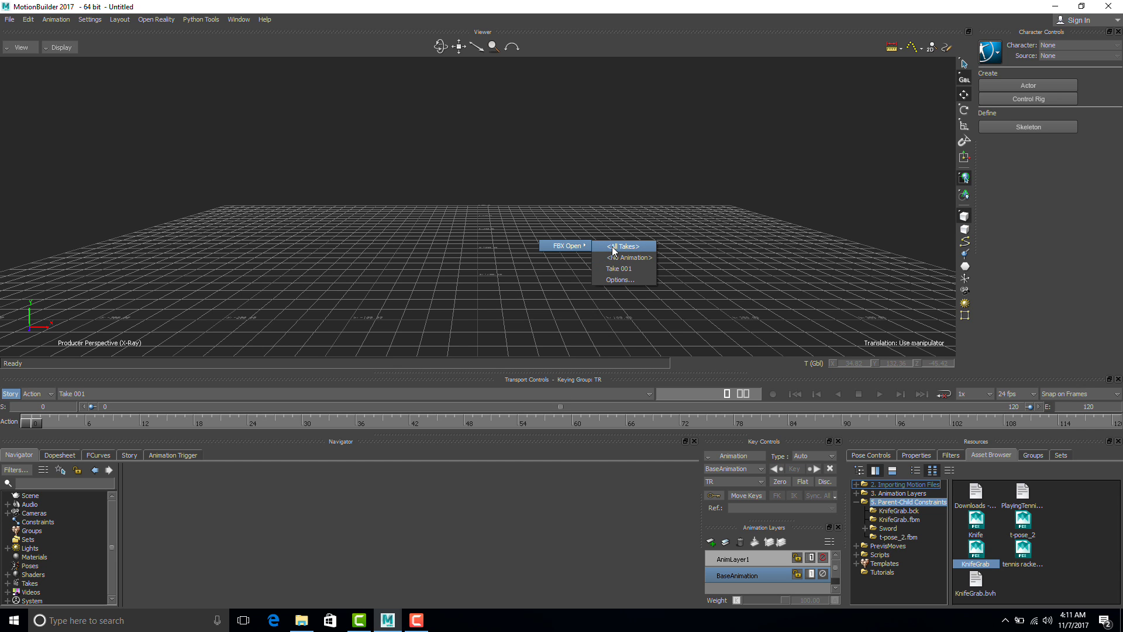
{"action": "left_click", "coordinate": [613, 247]}
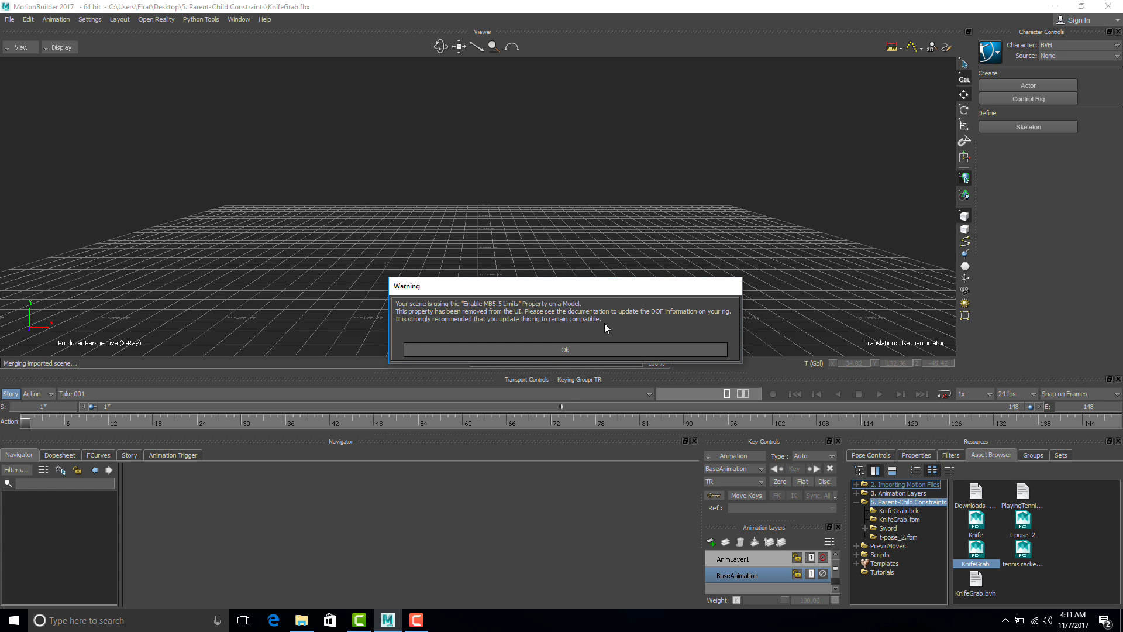
{"action": "left_click", "coordinate": [601, 345]}
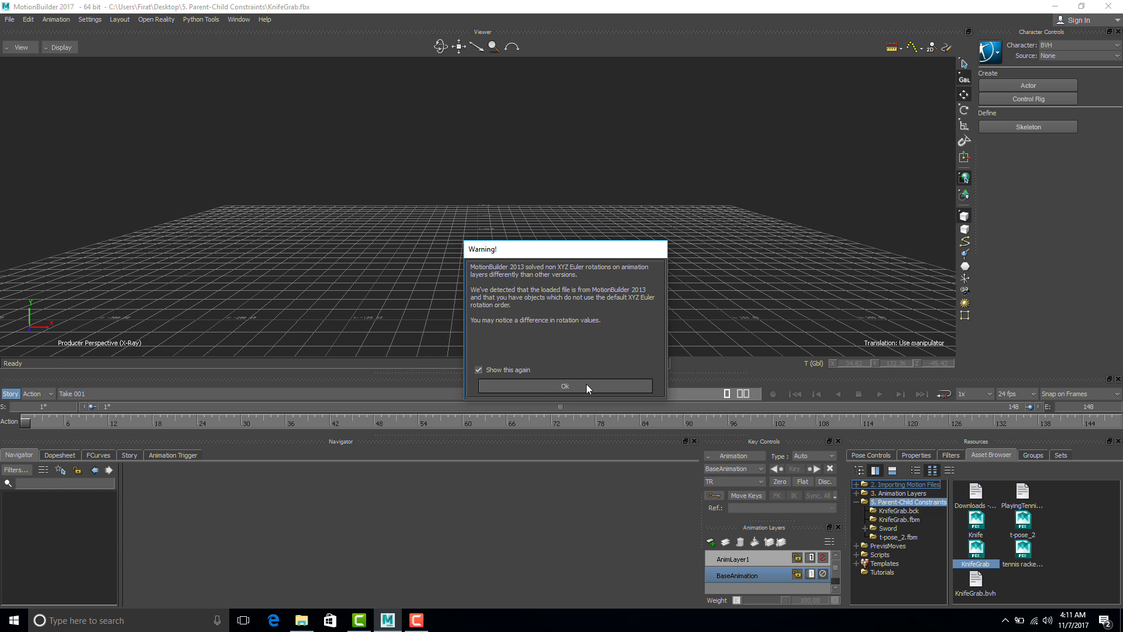
{"action": "left_click", "coordinate": [586, 384]}
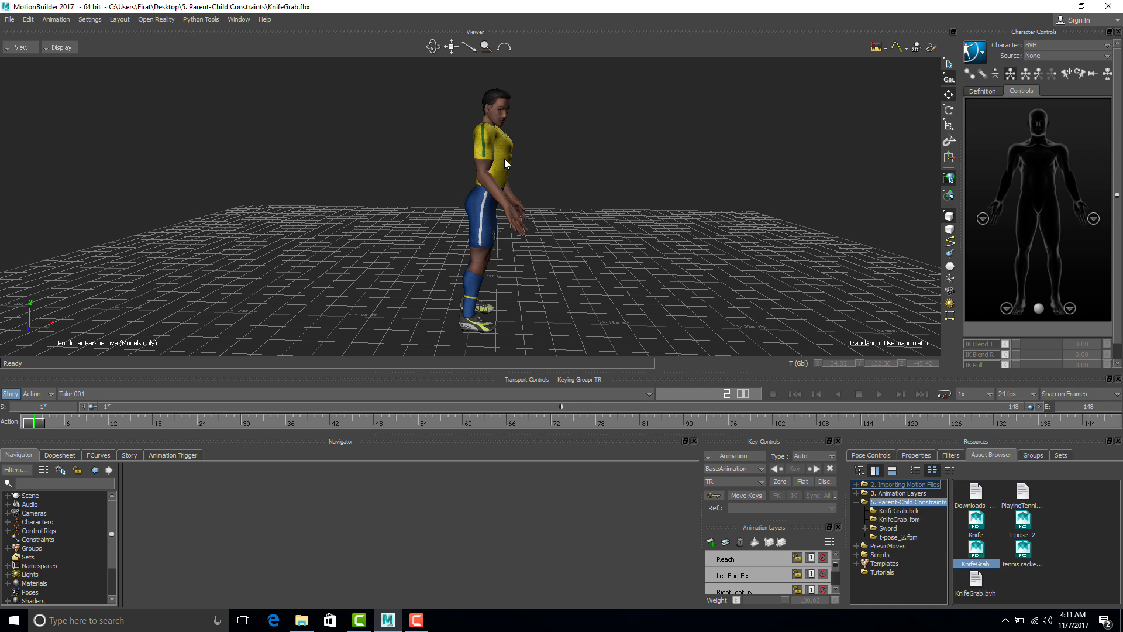
Step: Review the grab motion around the knife and park the timeline at frame 53, where the hand reaches the knife
{"action": "left_click_drag", "start_coordinate": [613, 220], "coordinate": [500, 268]}
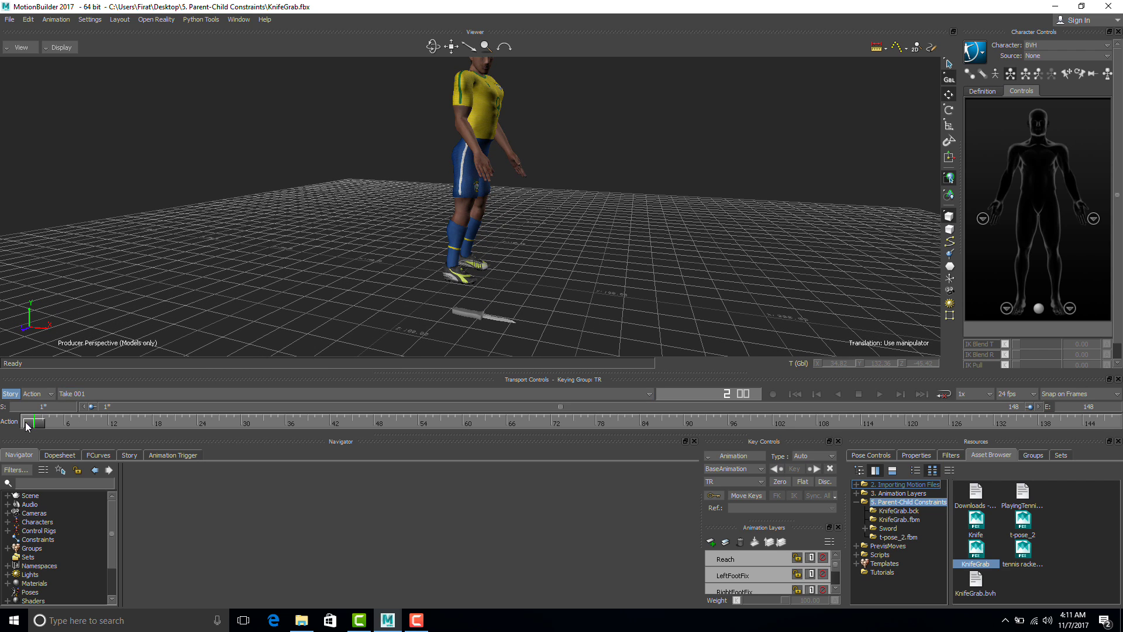
{"action": "left_click", "coordinate": [46, 422]}
{"action": "left_click_drag", "start_coordinate": [47, 421], "coordinate": [615, 437]}
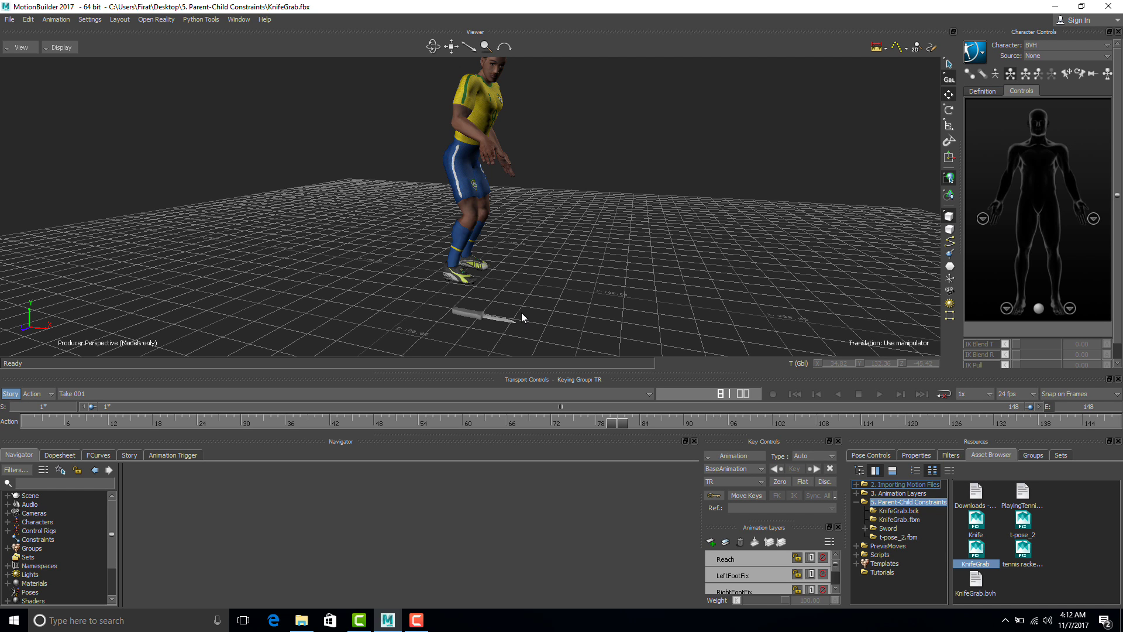
{"action": "left_click", "coordinate": [662, 422]}
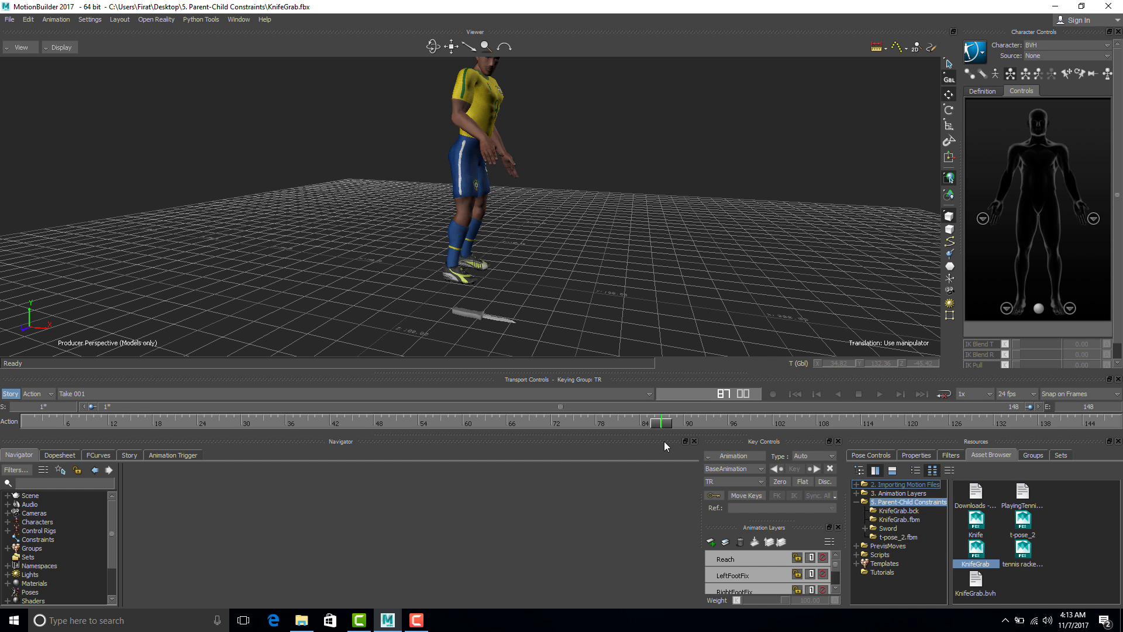
{"action": "left_click_drag", "start_coordinate": [664, 425], "coordinate": [418, 392]}
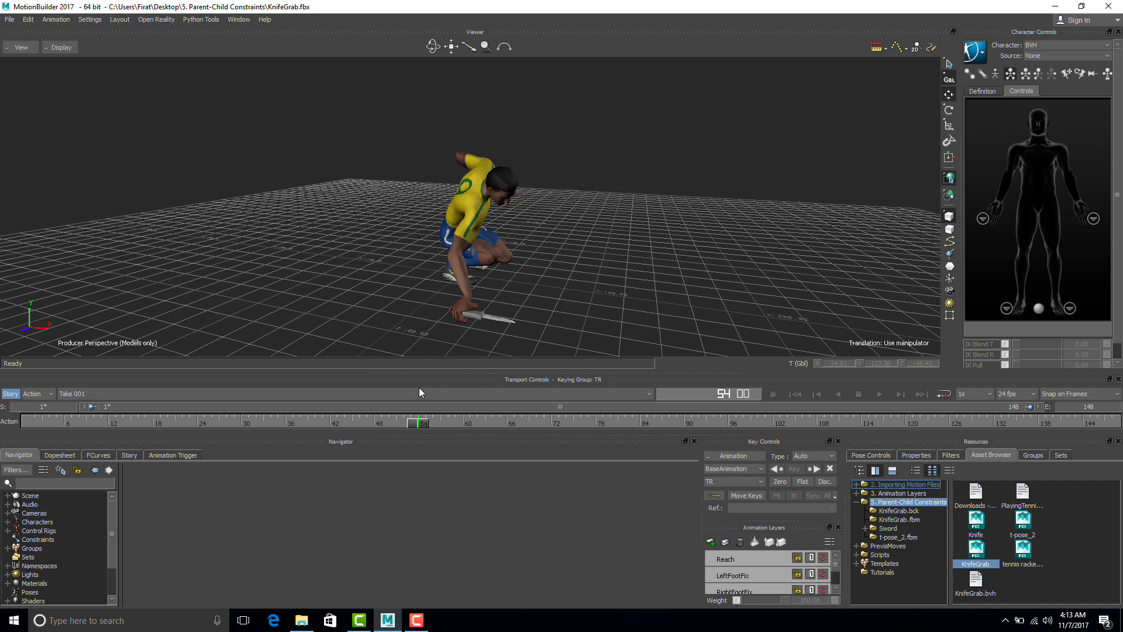
{"action": "left_click_drag", "start_coordinate": [419, 387], "coordinate": [417, 391]}
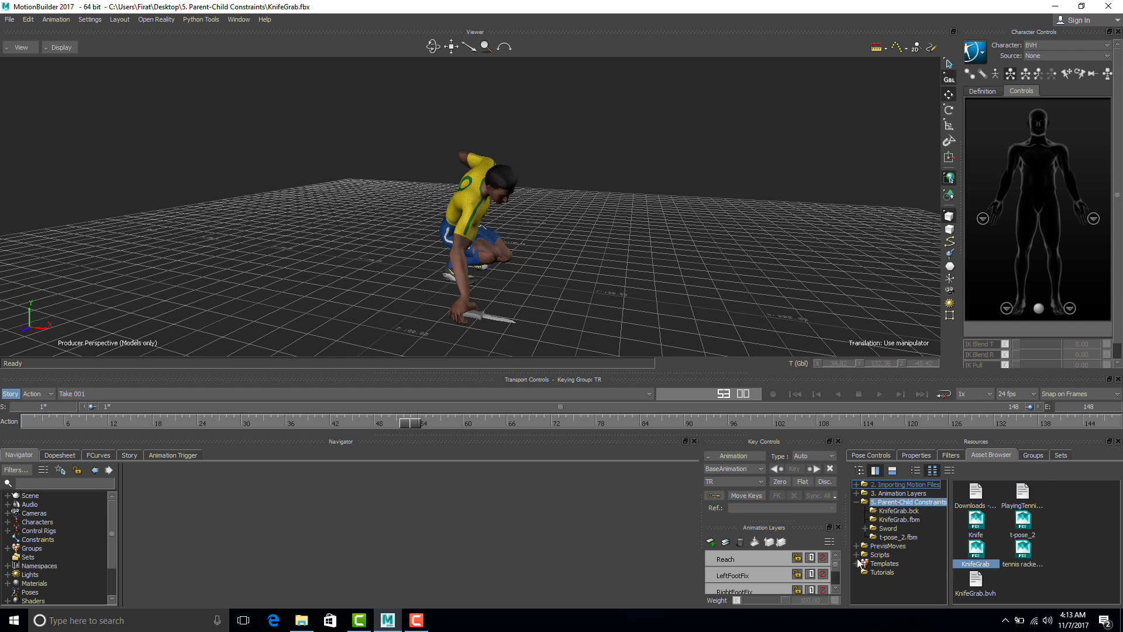
Step: Add a Parent/Child constraint to the scene and assign Knife as its constrained child object
{"action": "left_click", "coordinate": [857, 563]}
{"action": "left_click", "coordinate": [894, 543]}
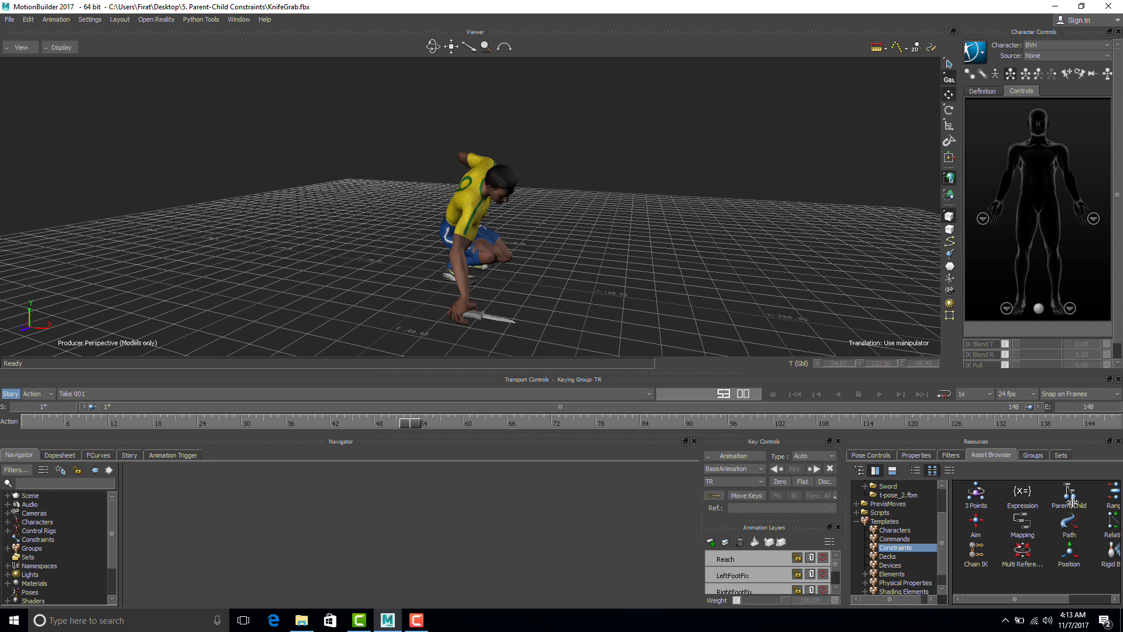
{"action": "left_click_drag", "start_coordinate": [1069, 496], "coordinate": [599, 267]}
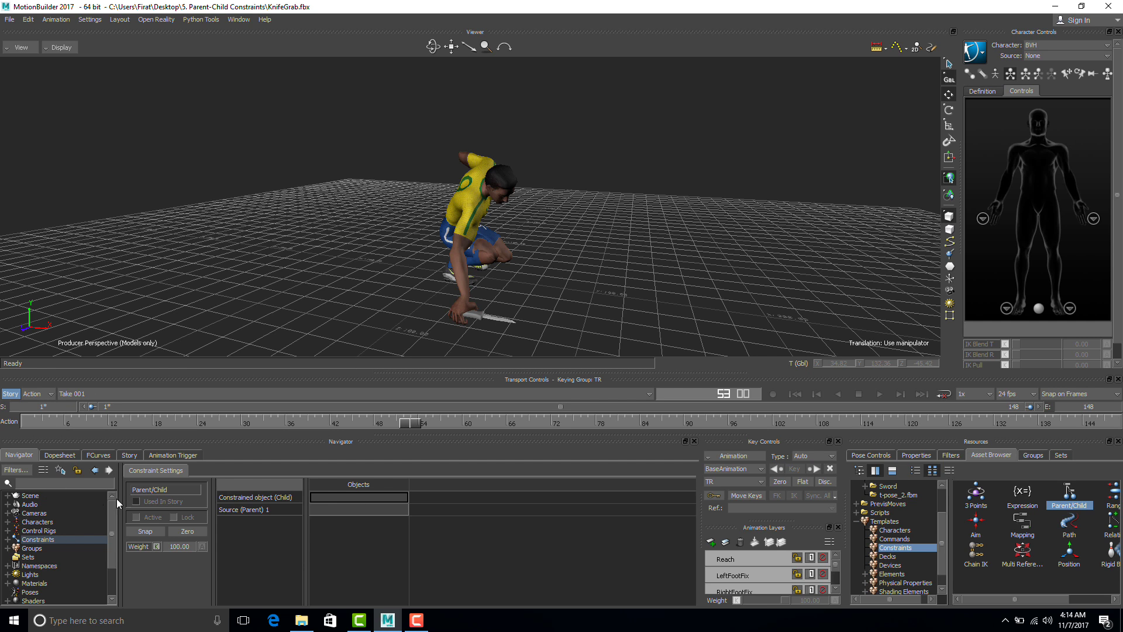
{"action": "left_click", "coordinate": [7, 495]}
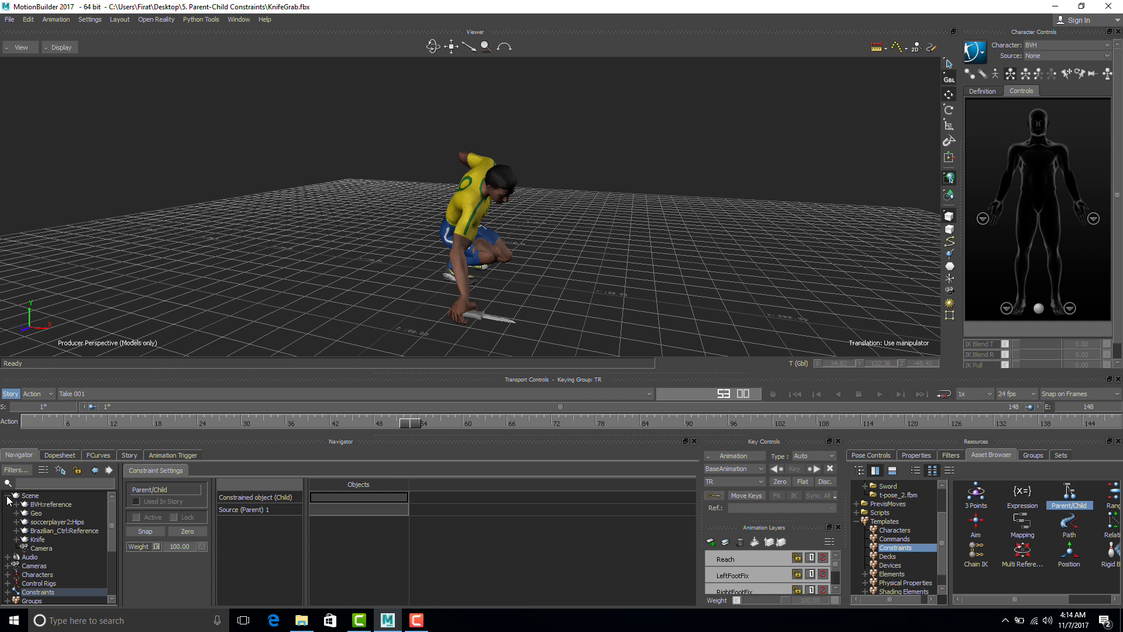
{"action": "left_click", "coordinate": [39, 539]}
{"action": "left_click_drag", "start_coordinate": [39, 538], "coordinate": [197, 522]}
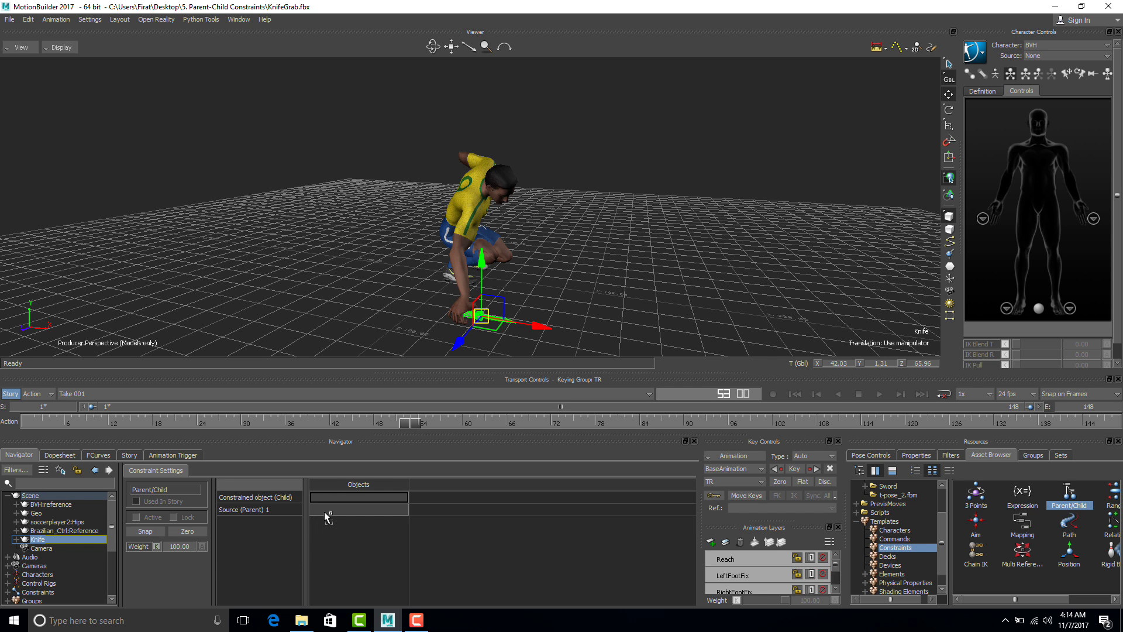
{"action": "left_click_drag", "start_coordinate": [335, 496], "coordinate": [334, 496]}
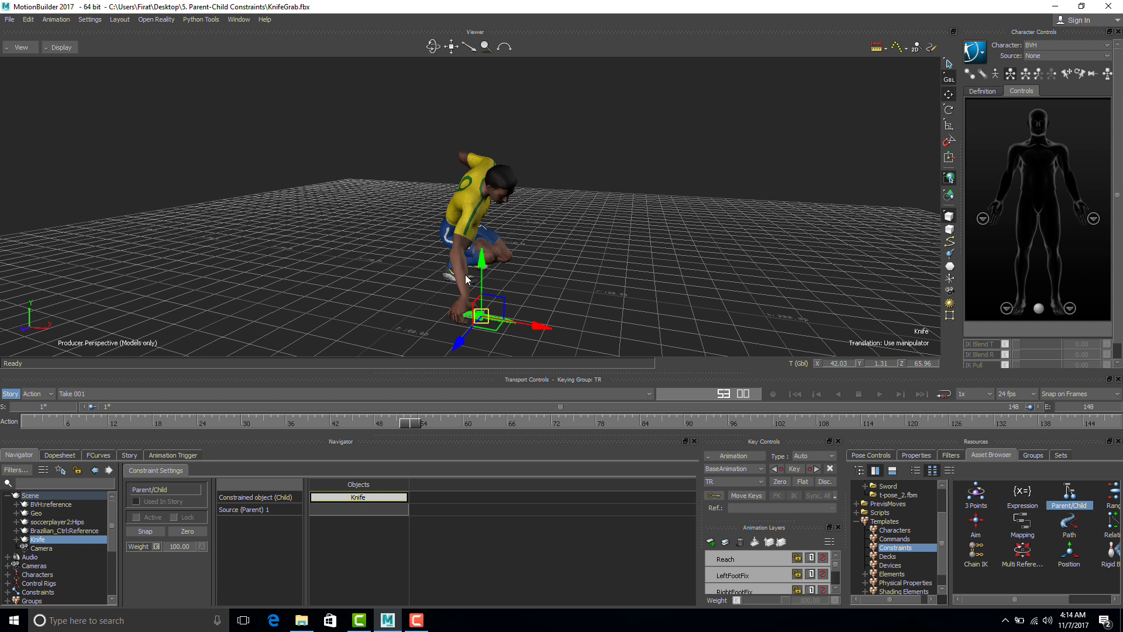
Step: Show the rig in X-ray, assign the control rig's right hand as the source parent, and snap the constraint at frame 53
{"action": "key", "text": "ctrl+a"}
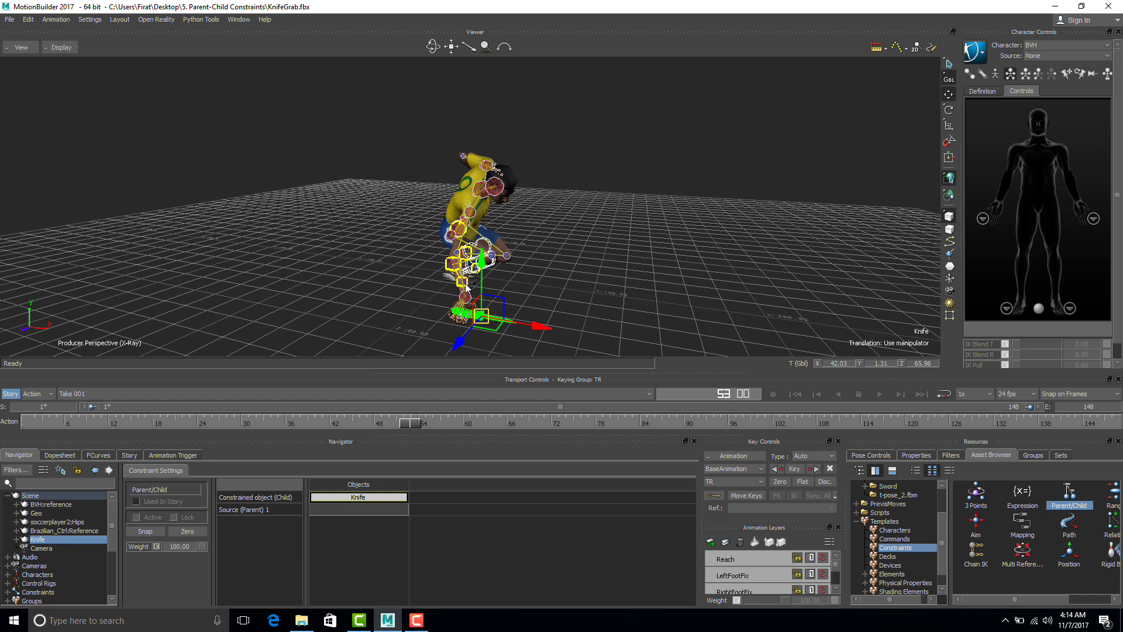
{"action": "left_click_drag", "start_coordinate": [523, 297], "coordinate": [434, 264], "text": "ctrl+shift"}
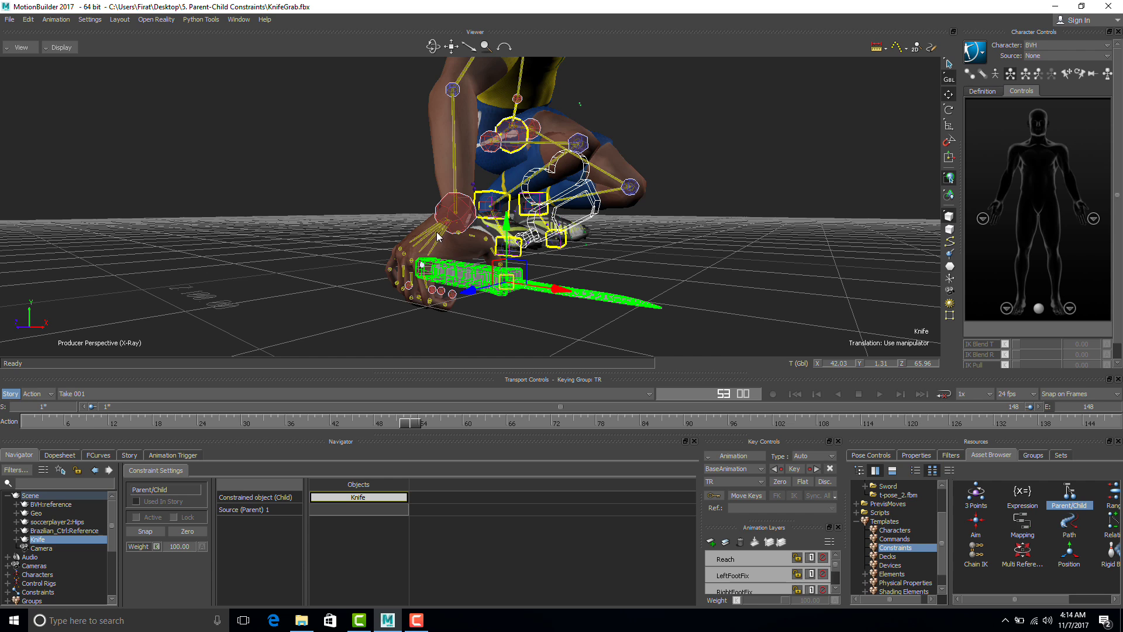
{"action": "left_click", "coordinate": [437, 234]}
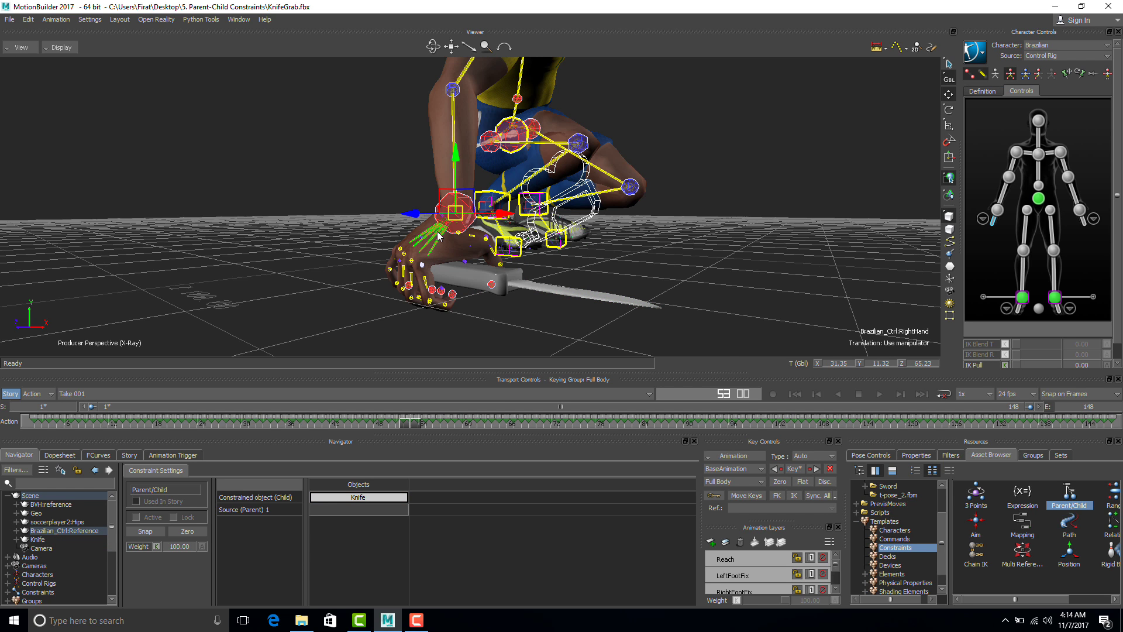
{"action": "left_click_drag", "start_coordinate": [439, 236], "coordinate": [361, 507], "text": "alt"}
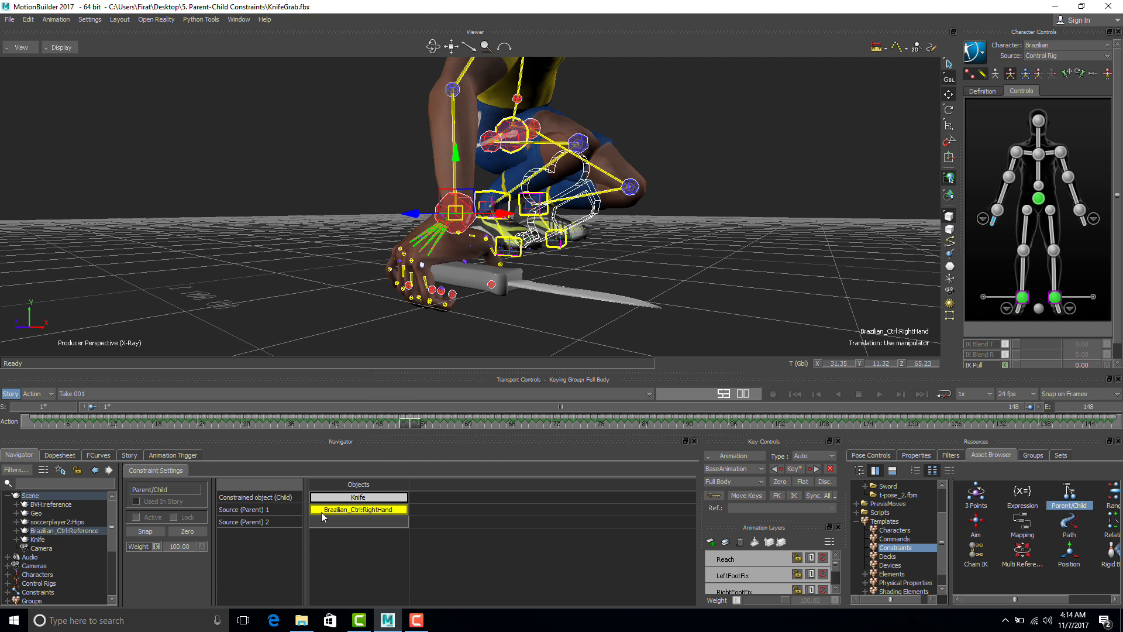
{"action": "left_click", "coordinate": [145, 532]}
Step: Scrub back to frame 36 and forward to the grab to examine how the knife follows the right hand
{"action": "left_click", "coordinate": [426, 425]}
{"action": "left_click_drag", "start_coordinate": [425, 426], "coordinate": [282, 420]}
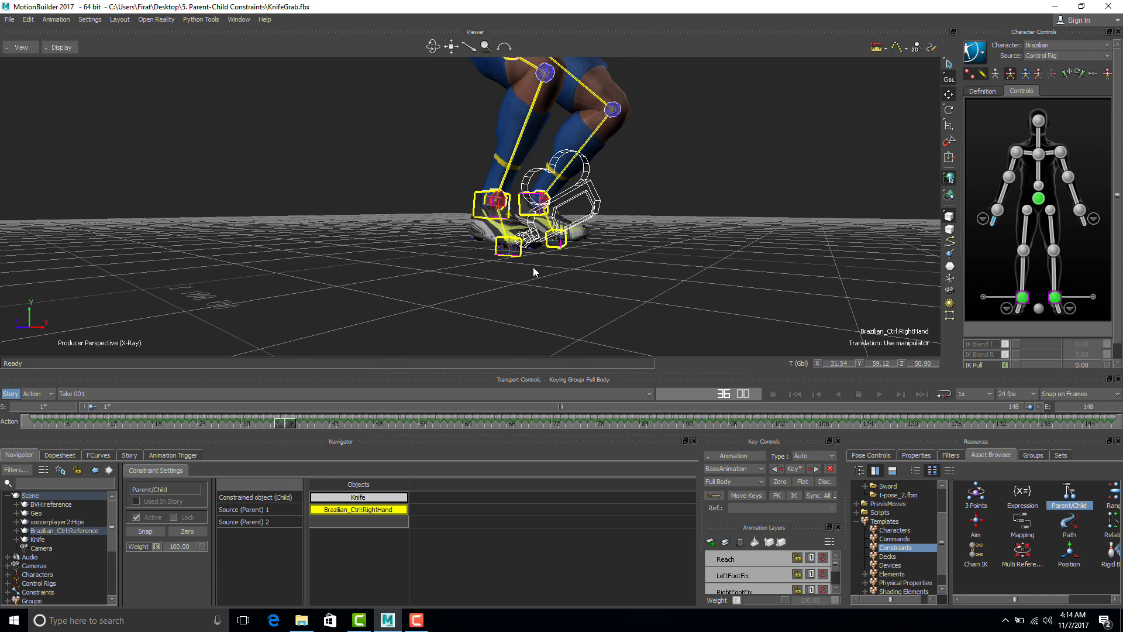
{"action": "left_click_drag", "start_coordinate": [533, 267], "coordinate": [492, 354], "text": "ctrl"}
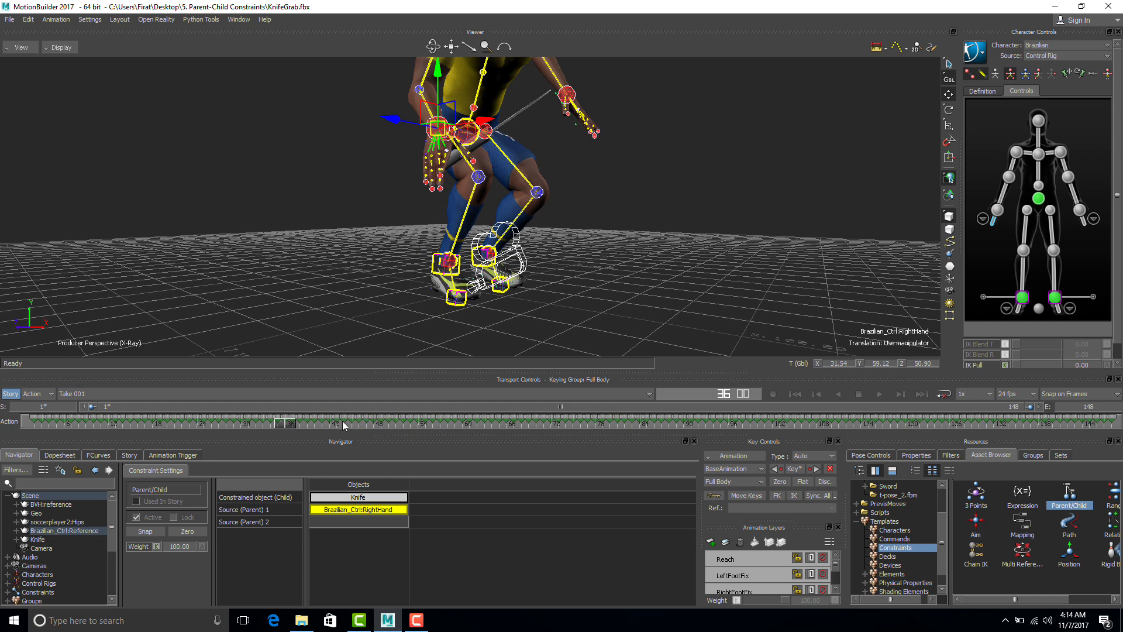
{"action": "left_click_drag", "start_coordinate": [280, 422], "coordinate": [412, 351]}
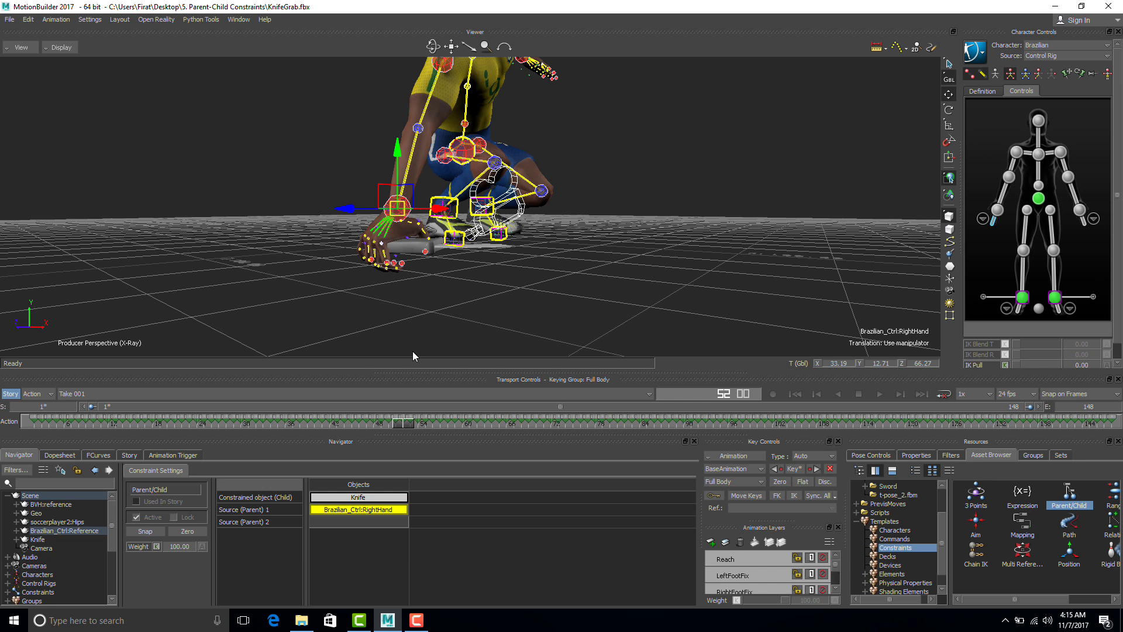
Step: Set the Parent/Child constraint's weight to 0 at frame 54 and key it
{"action": "left_click", "coordinate": [414, 426]}
{"action": "mouse_move", "coordinate": [414, 426]}
{"action": "left_mouse_down"}
{"action": "mouse_move", "coordinate": [366, 424]}
{"action": "mouse_move", "coordinate": [440, 428]}
{"action": "mouse_move", "coordinate": [422, 426]}
{"action": "left_mouse_up"}
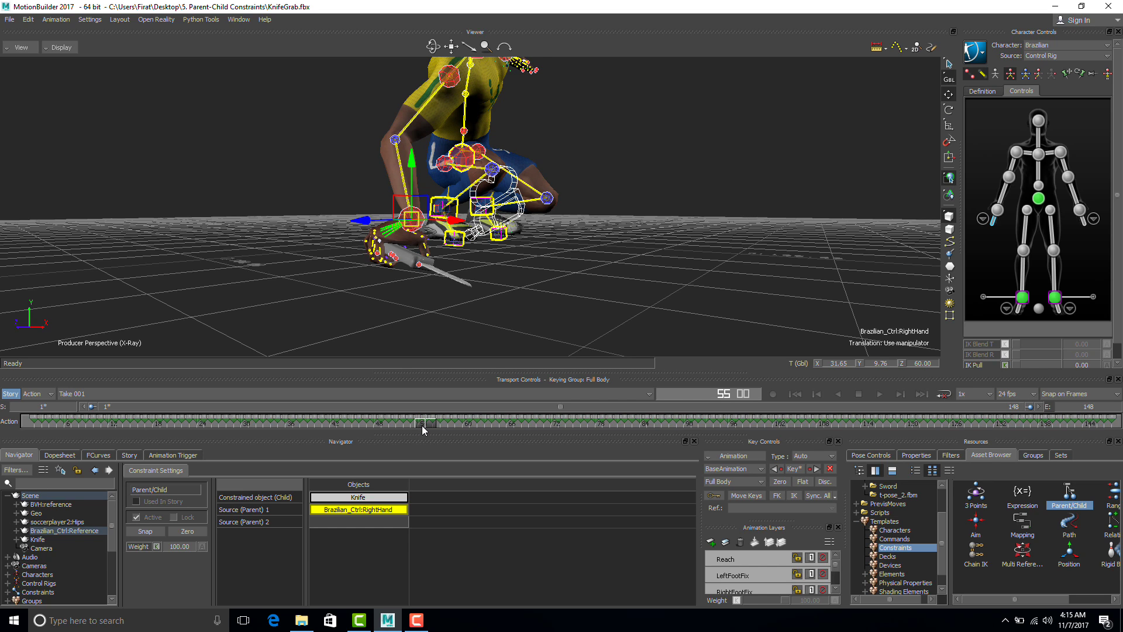
{"action": "left_click_drag", "start_coordinate": [423, 426], "coordinate": [419, 425]}
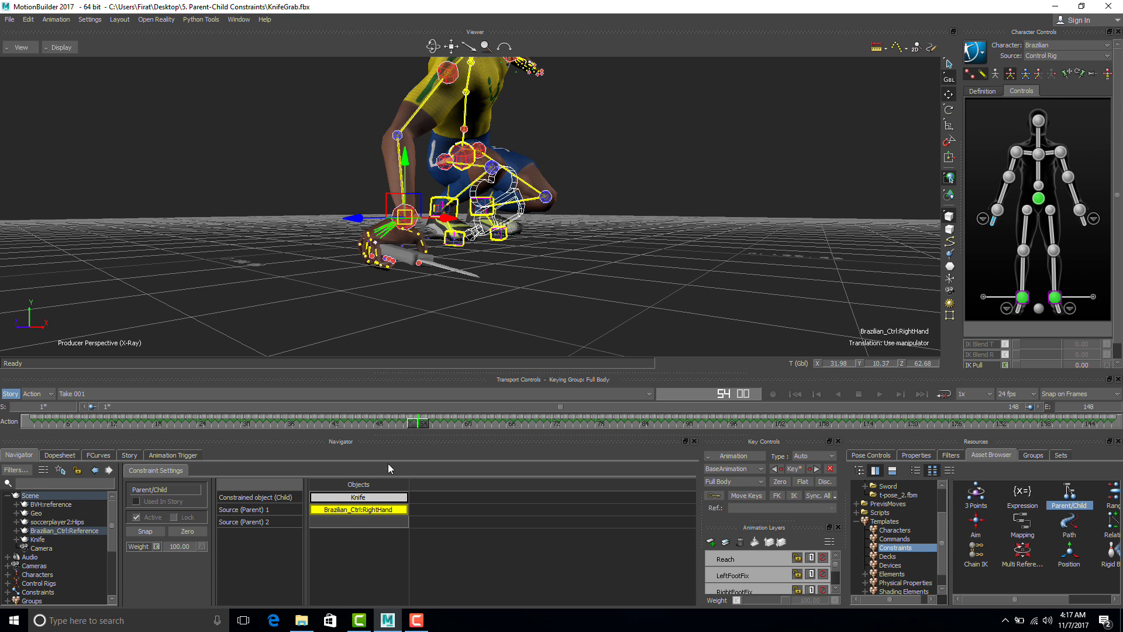
{"action": "double_click", "coordinate": [177, 547]}
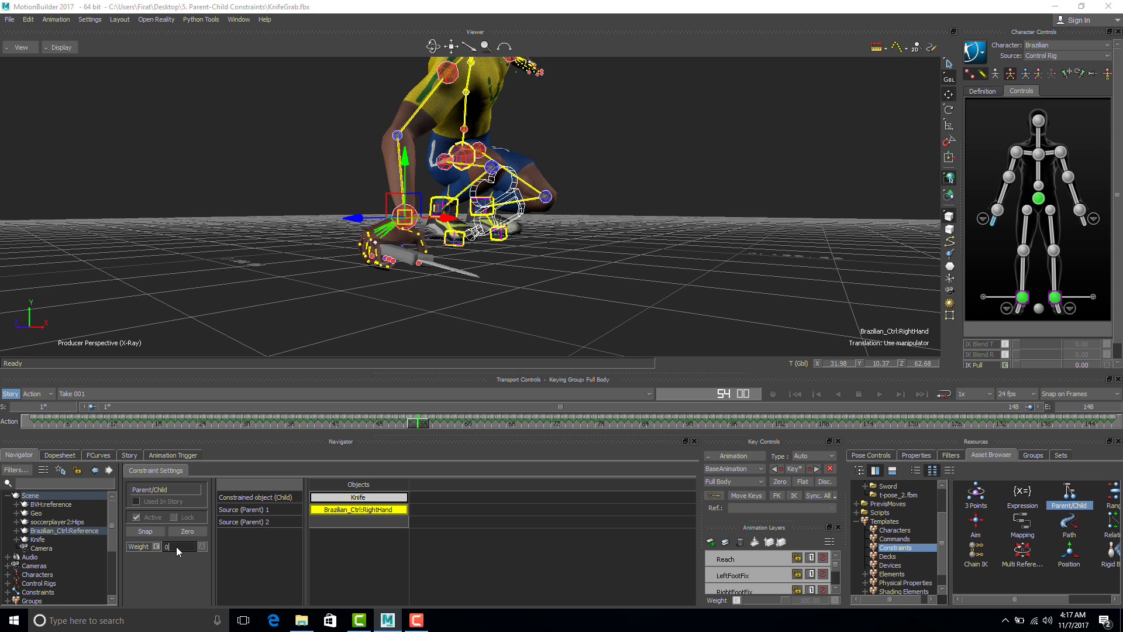
{"action": "key", "text": "Return"}
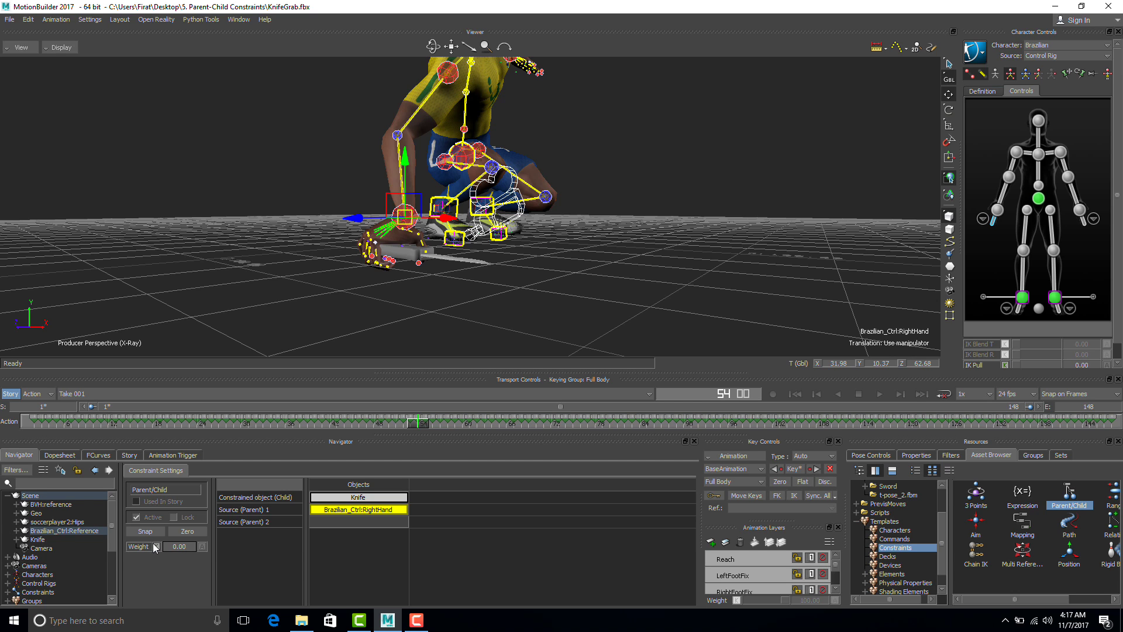
{"action": "left_click", "coordinate": [155, 546]}
Step: Key the constraint's weight at 100 on frame 55 and scrub from the take's start to check the knife pickup
{"action": "left_click", "coordinate": [423, 424]}
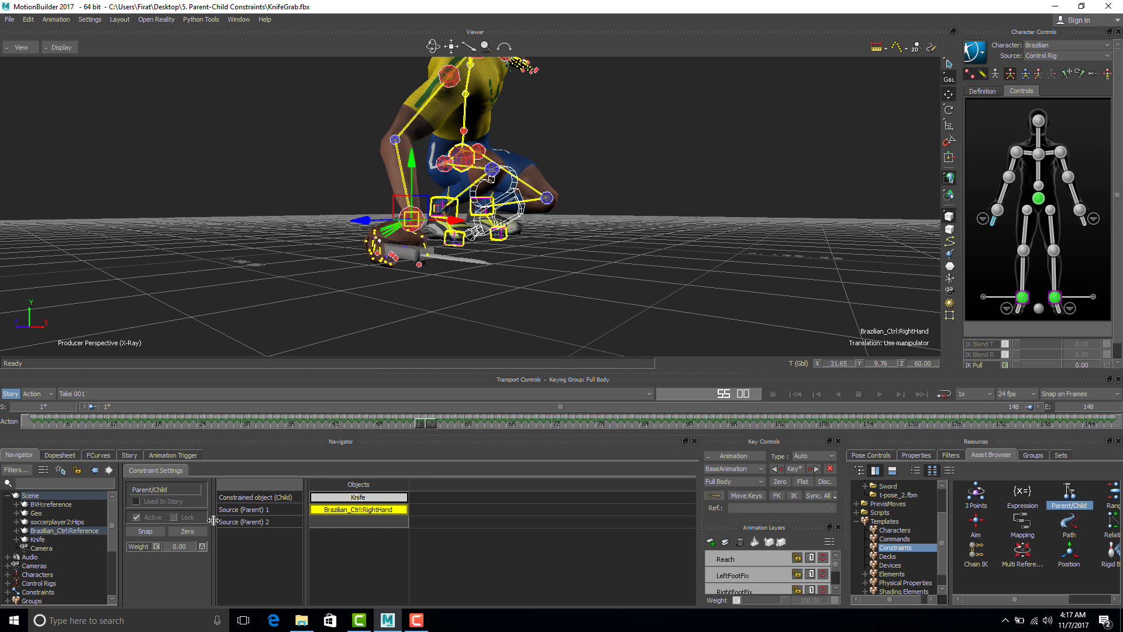
{"action": "double_click", "coordinate": [176, 546]}
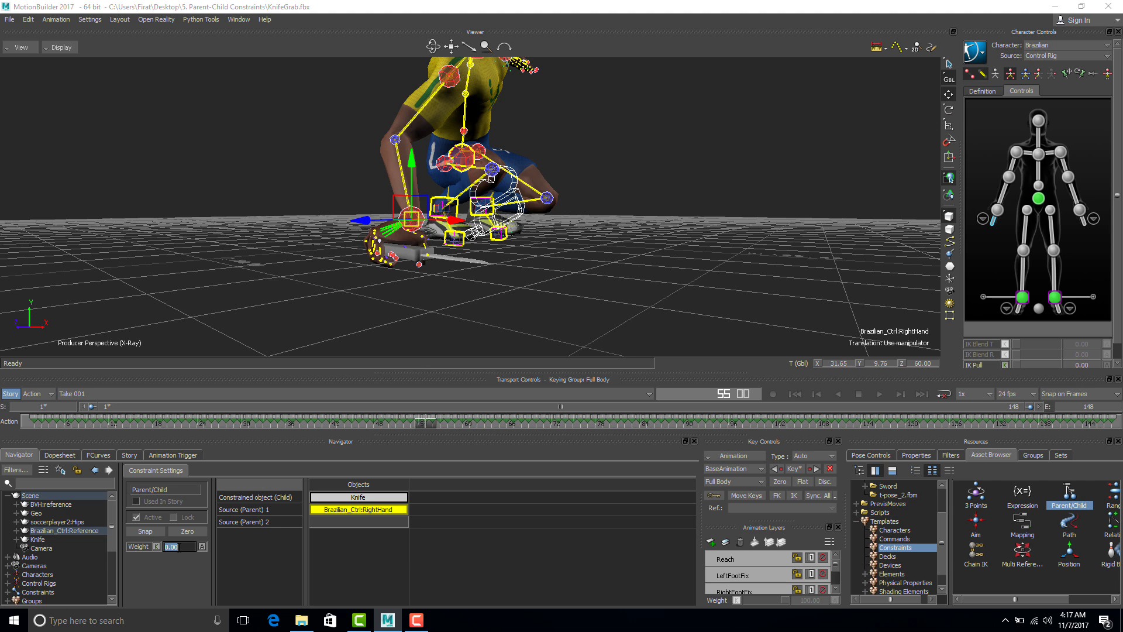
{"action": "type", "text": "100"}
{"action": "key", "text": "Return"}
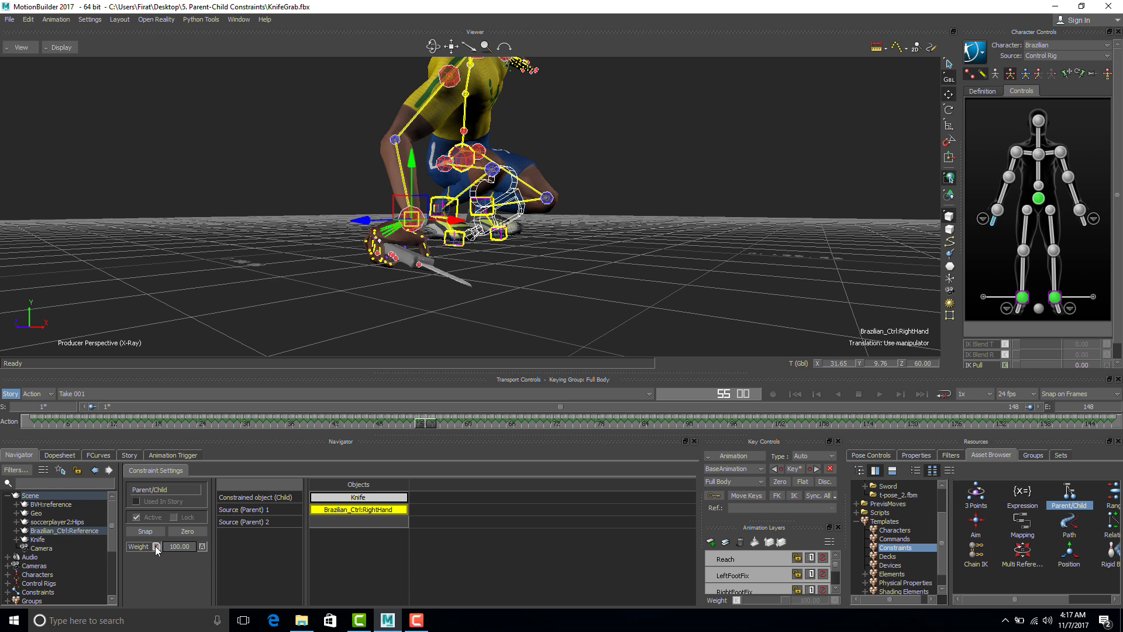
{"action": "left_click", "coordinate": [156, 546]}
{"action": "left_click_drag", "start_coordinate": [419, 425], "coordinate": [34, 417]}
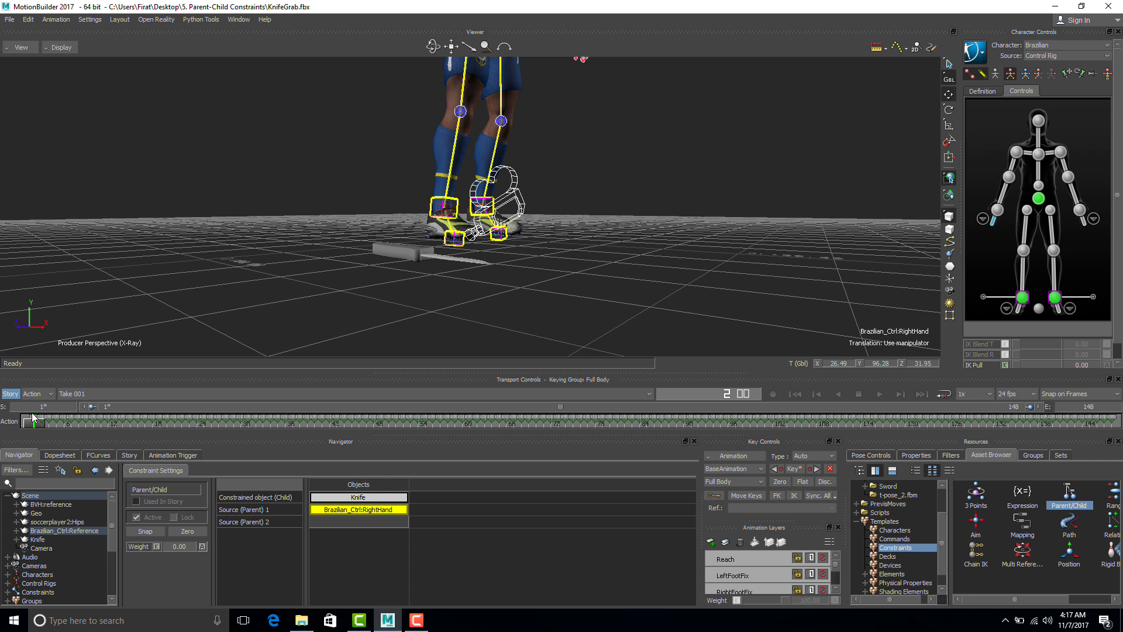
{"action": "left_click_drag", "start_coordinate": [33, 417], "coordinate": [423, 472]}
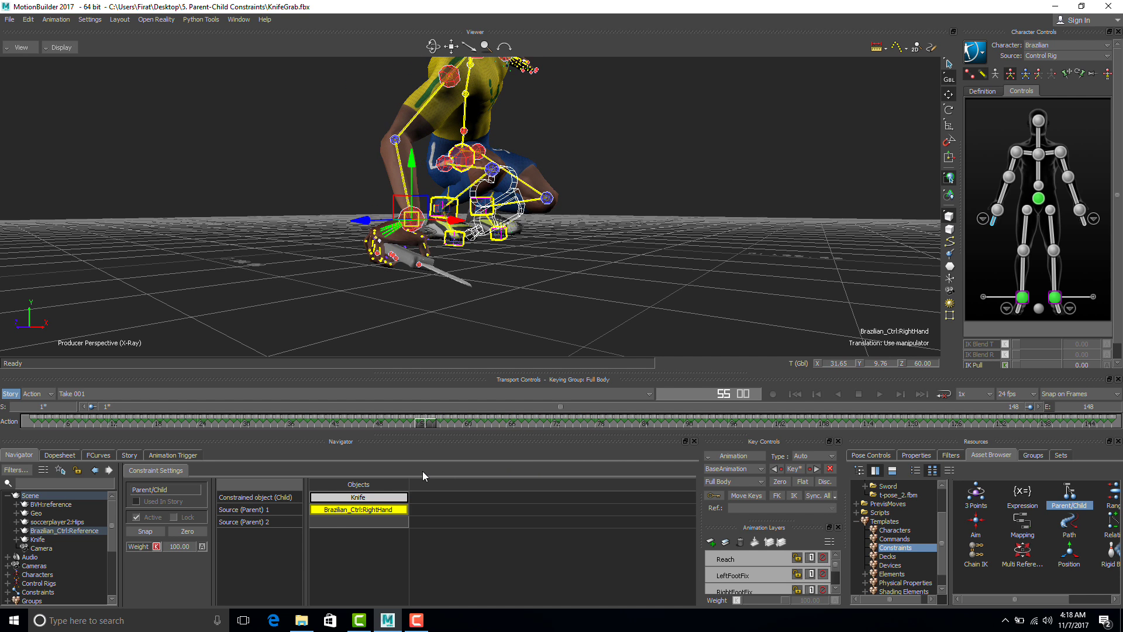